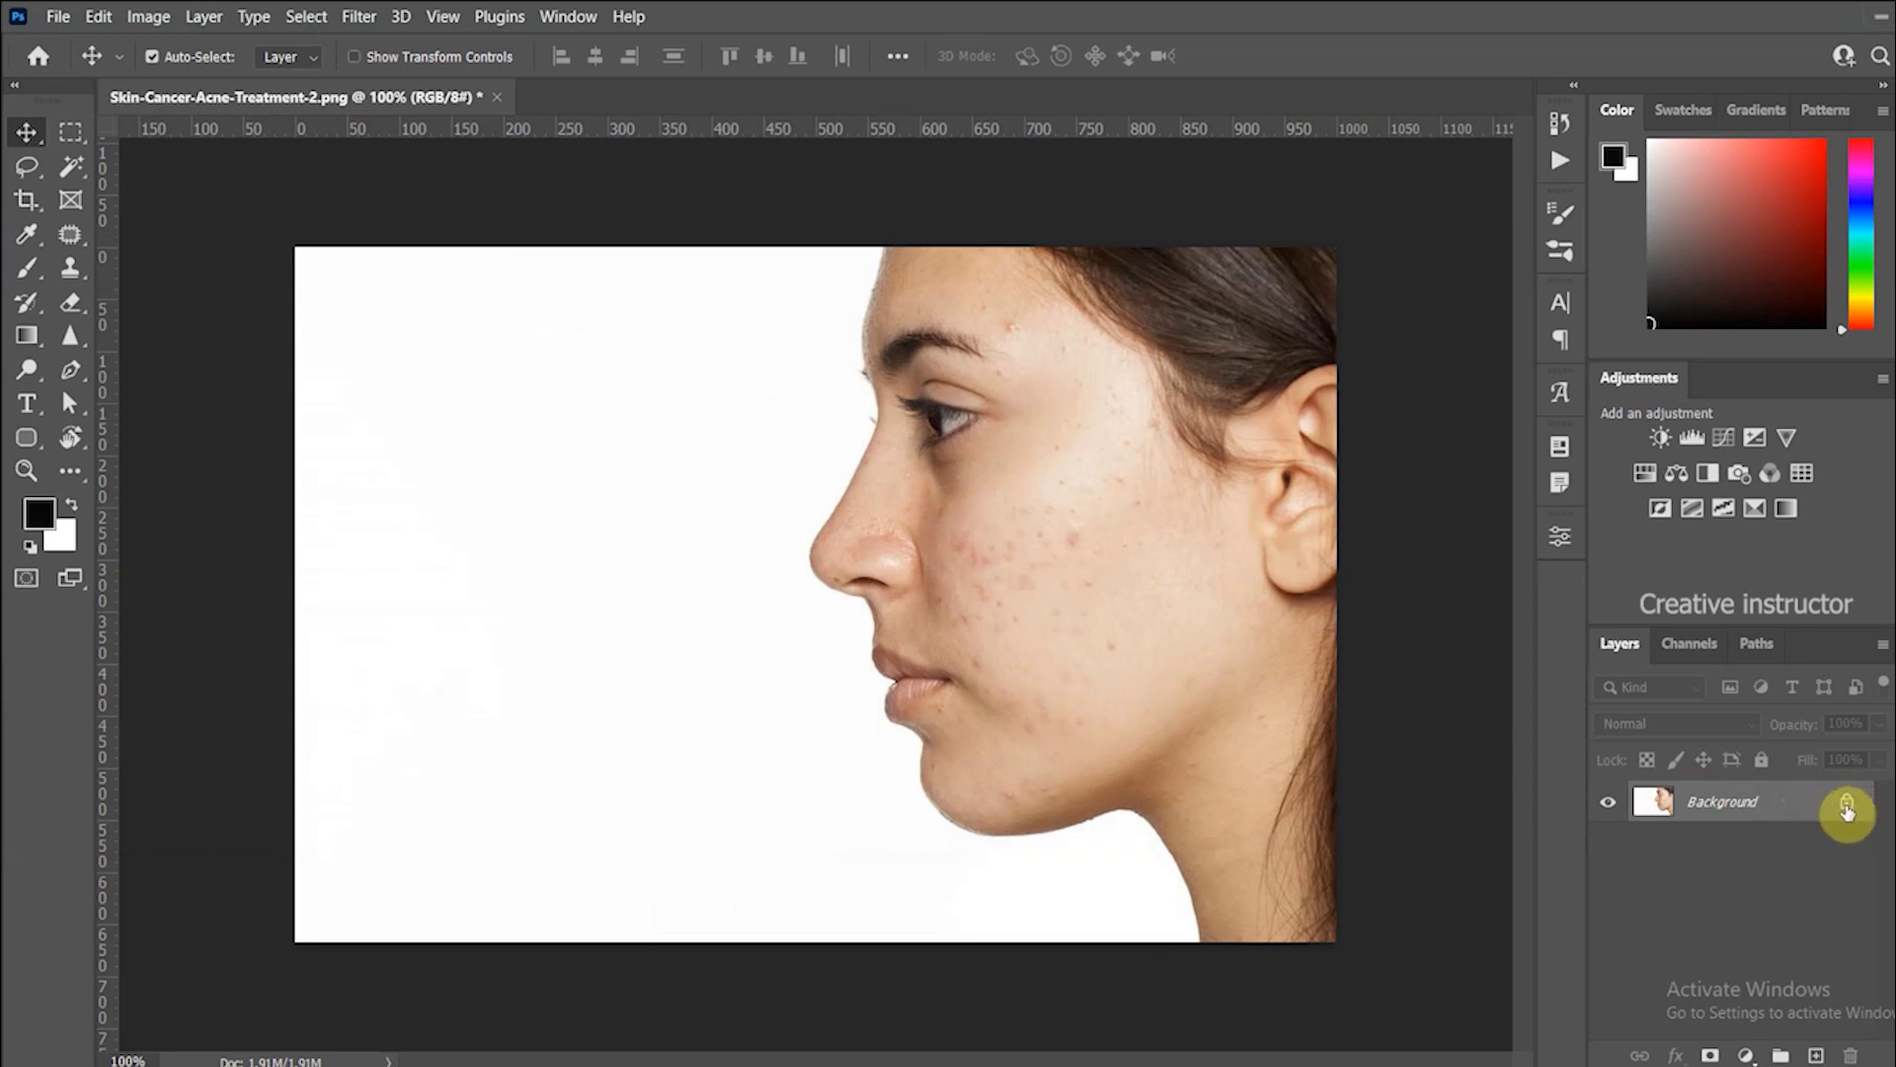
Unlock the Background layer and duplicate it as "Layer 0 copy".
left_click(1846, 808)
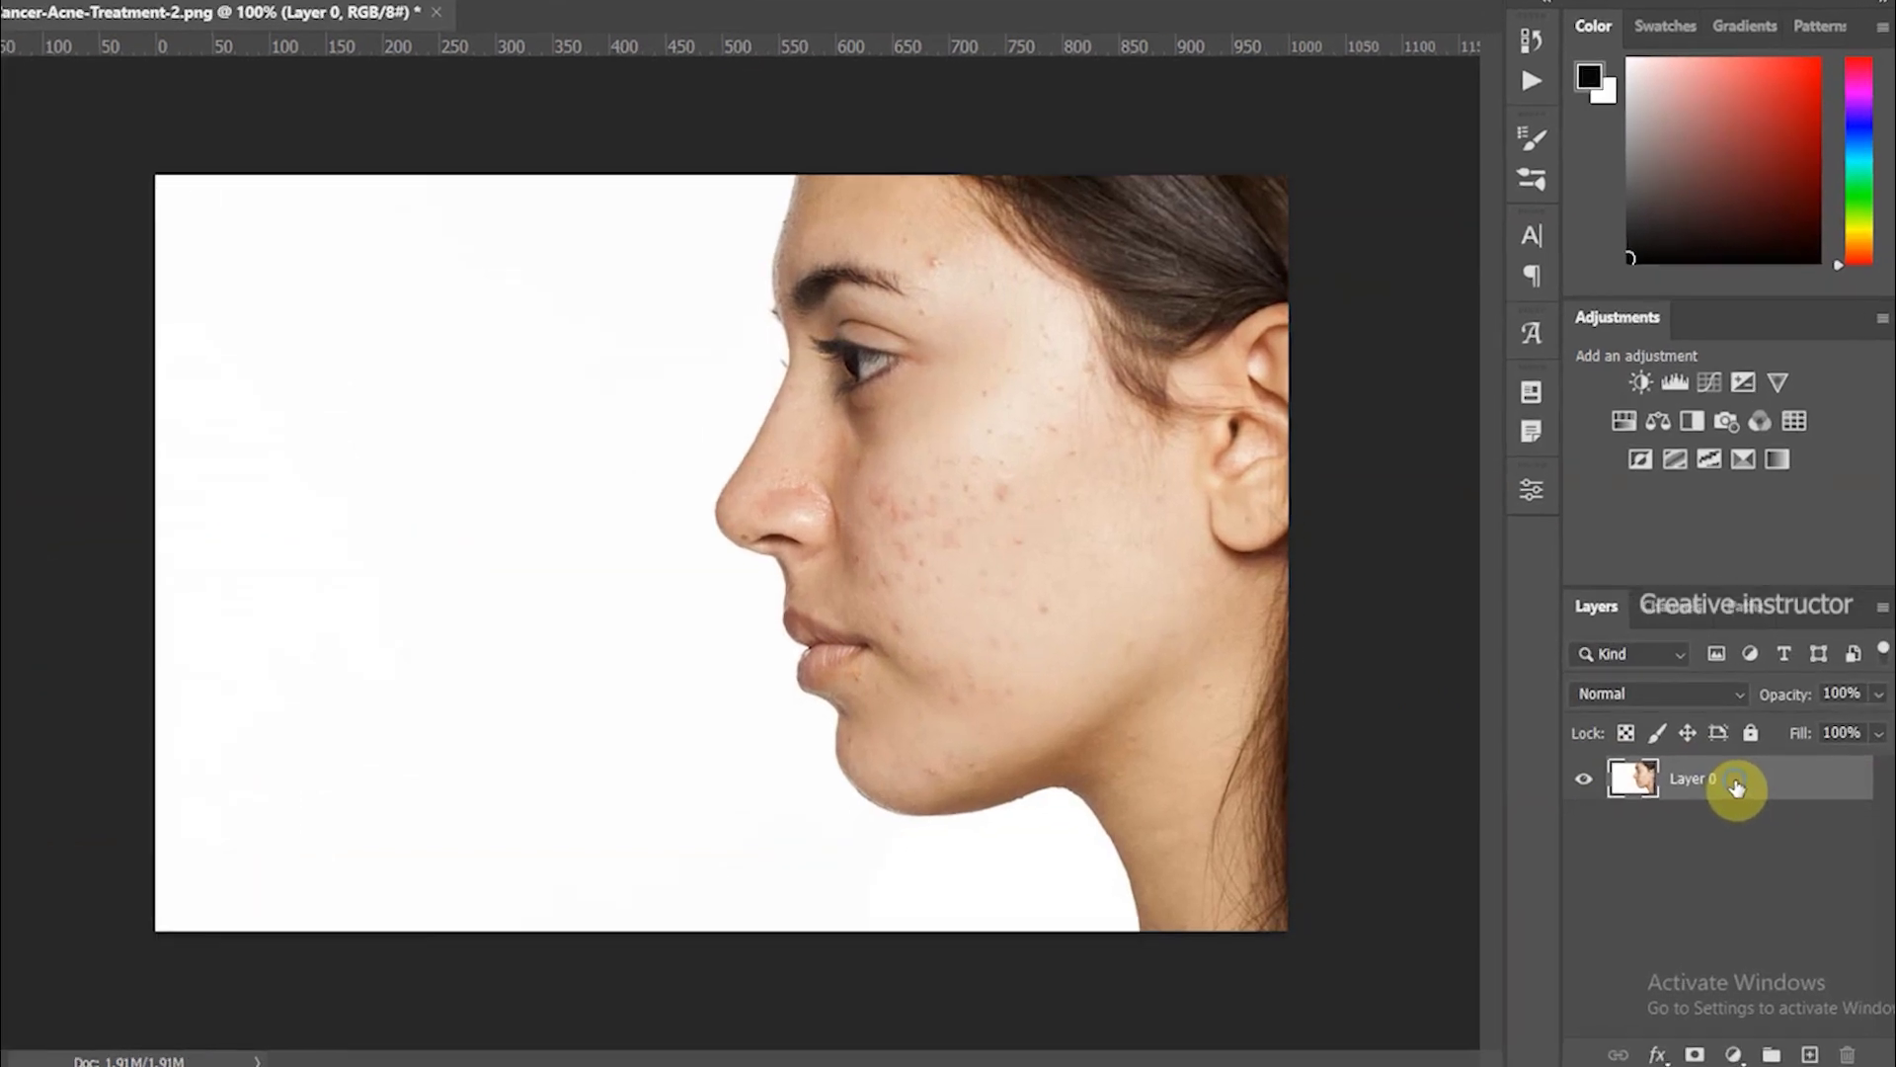
right_click(1748, 802)
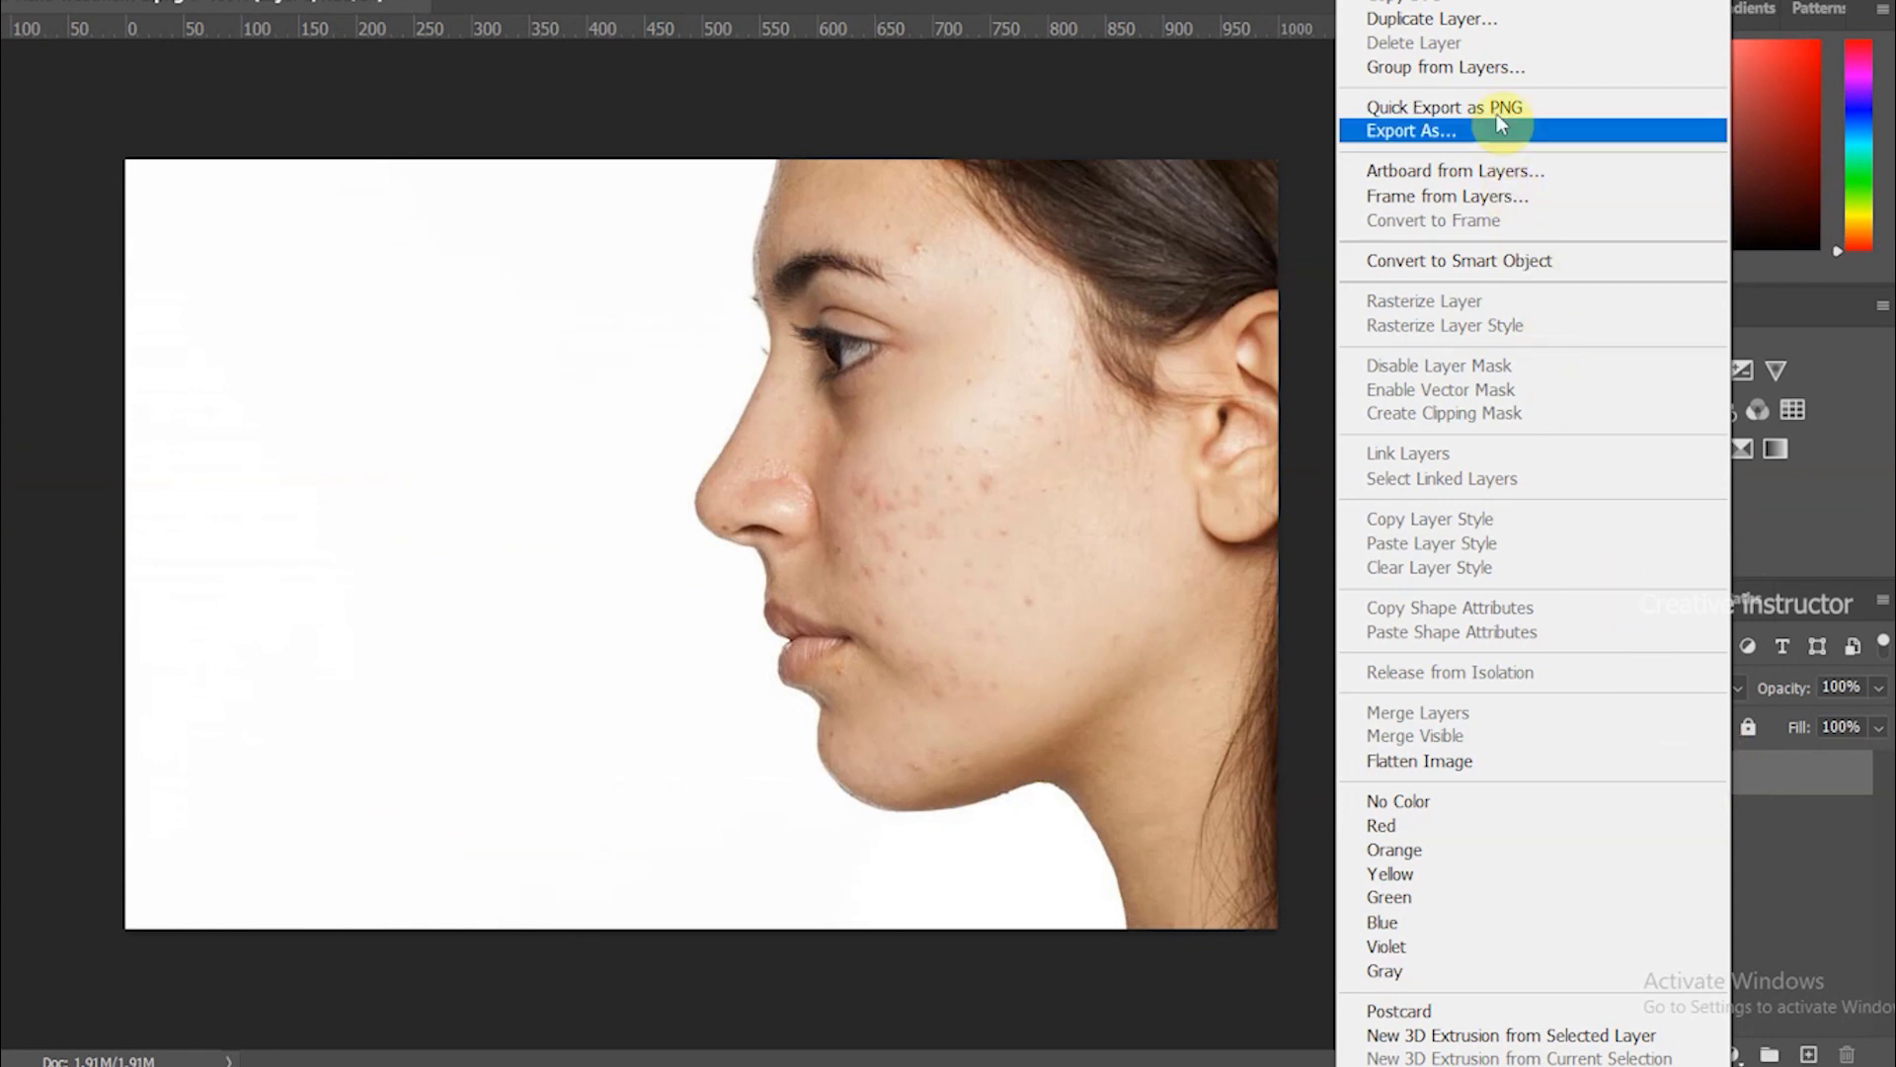
left_click(1508, 38)
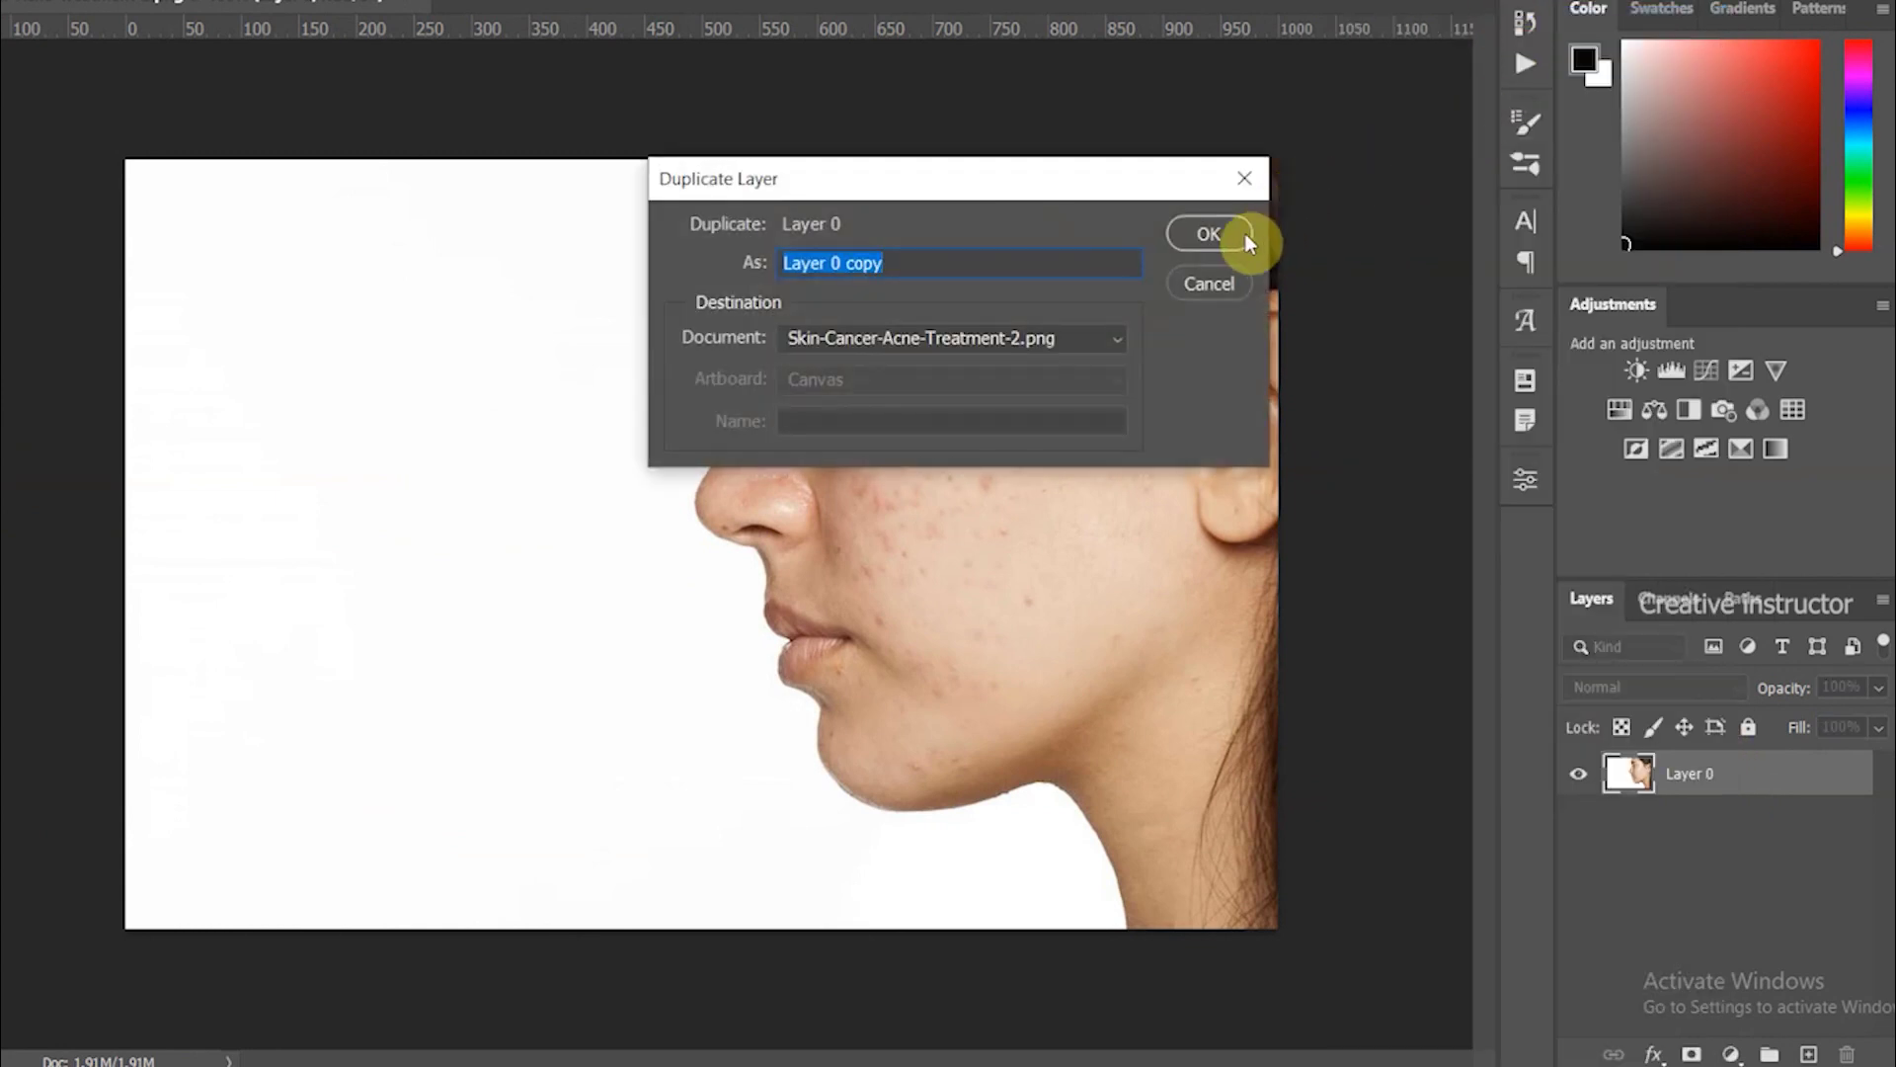
left_click(1211, 235)
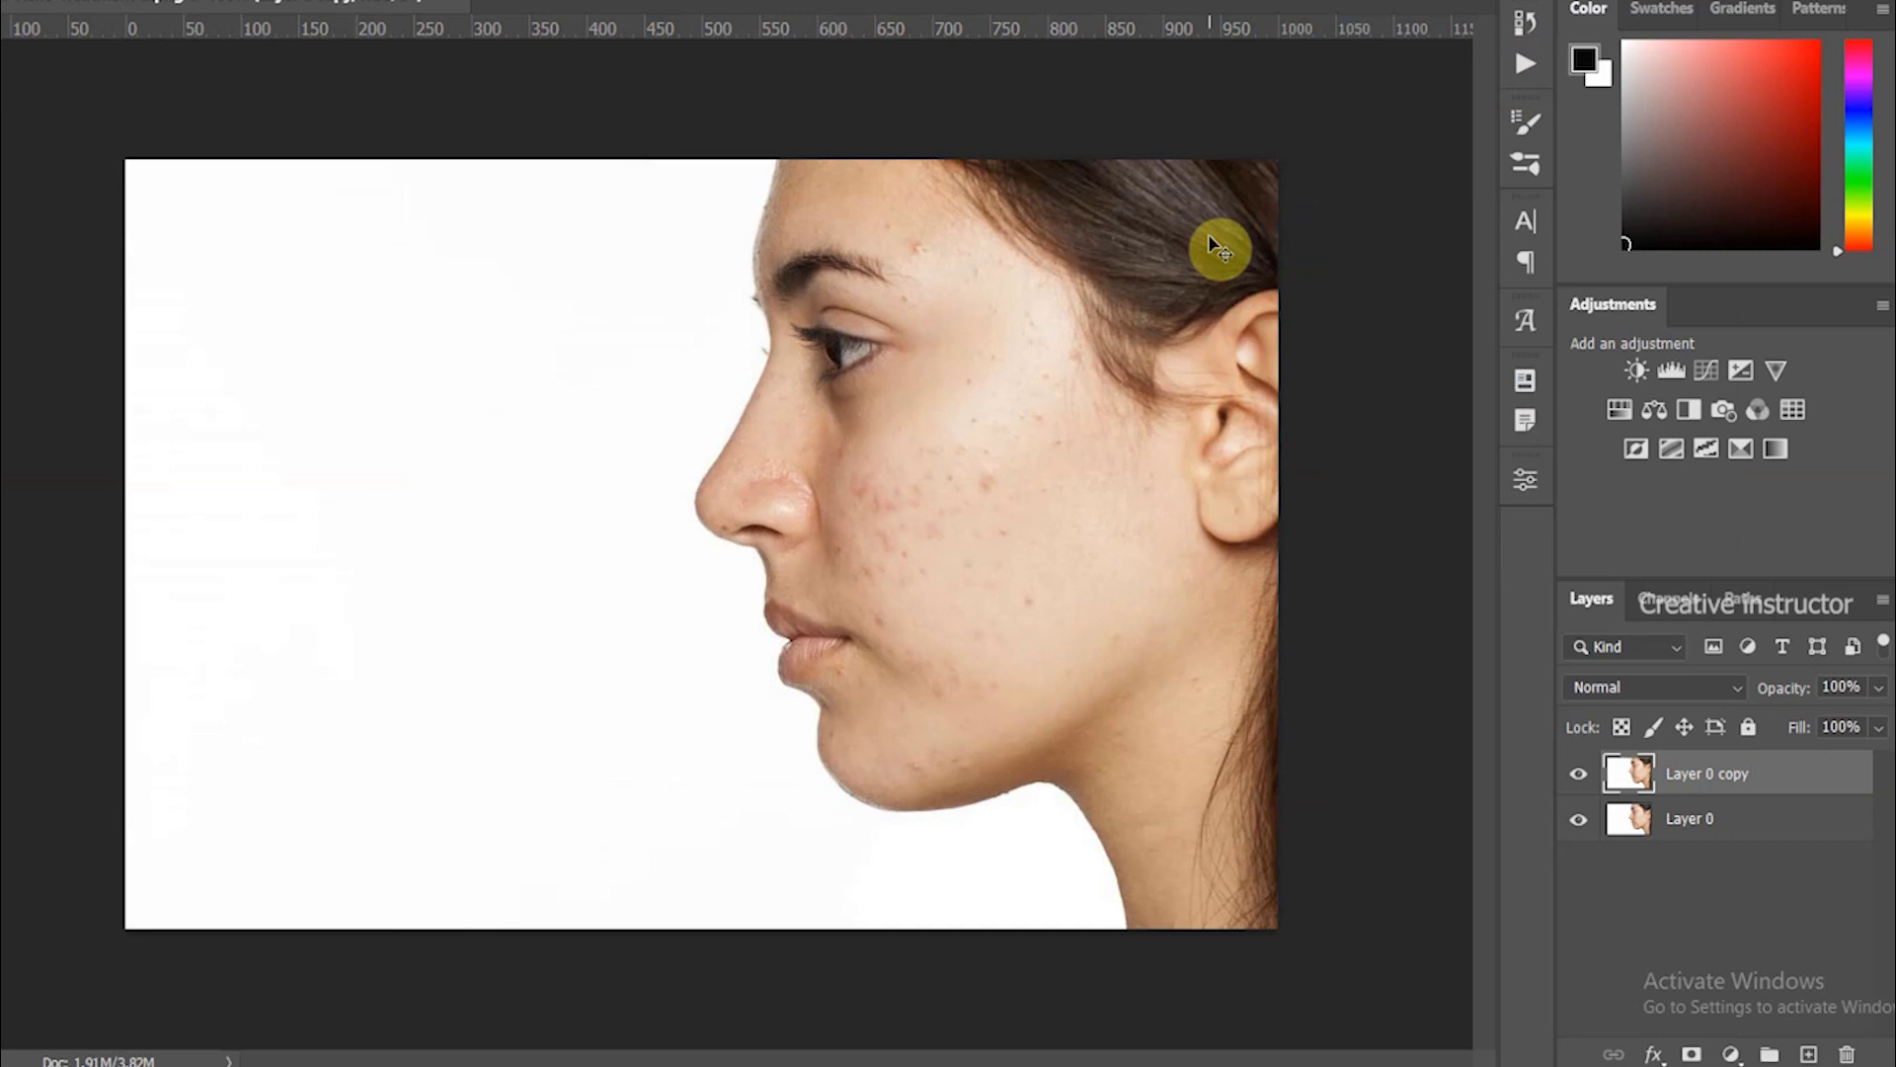
Remove the background from Layer 0 copy and check the cutout by temporarily hiding Layer 0.
scroll(1368, 604, "up", 1)
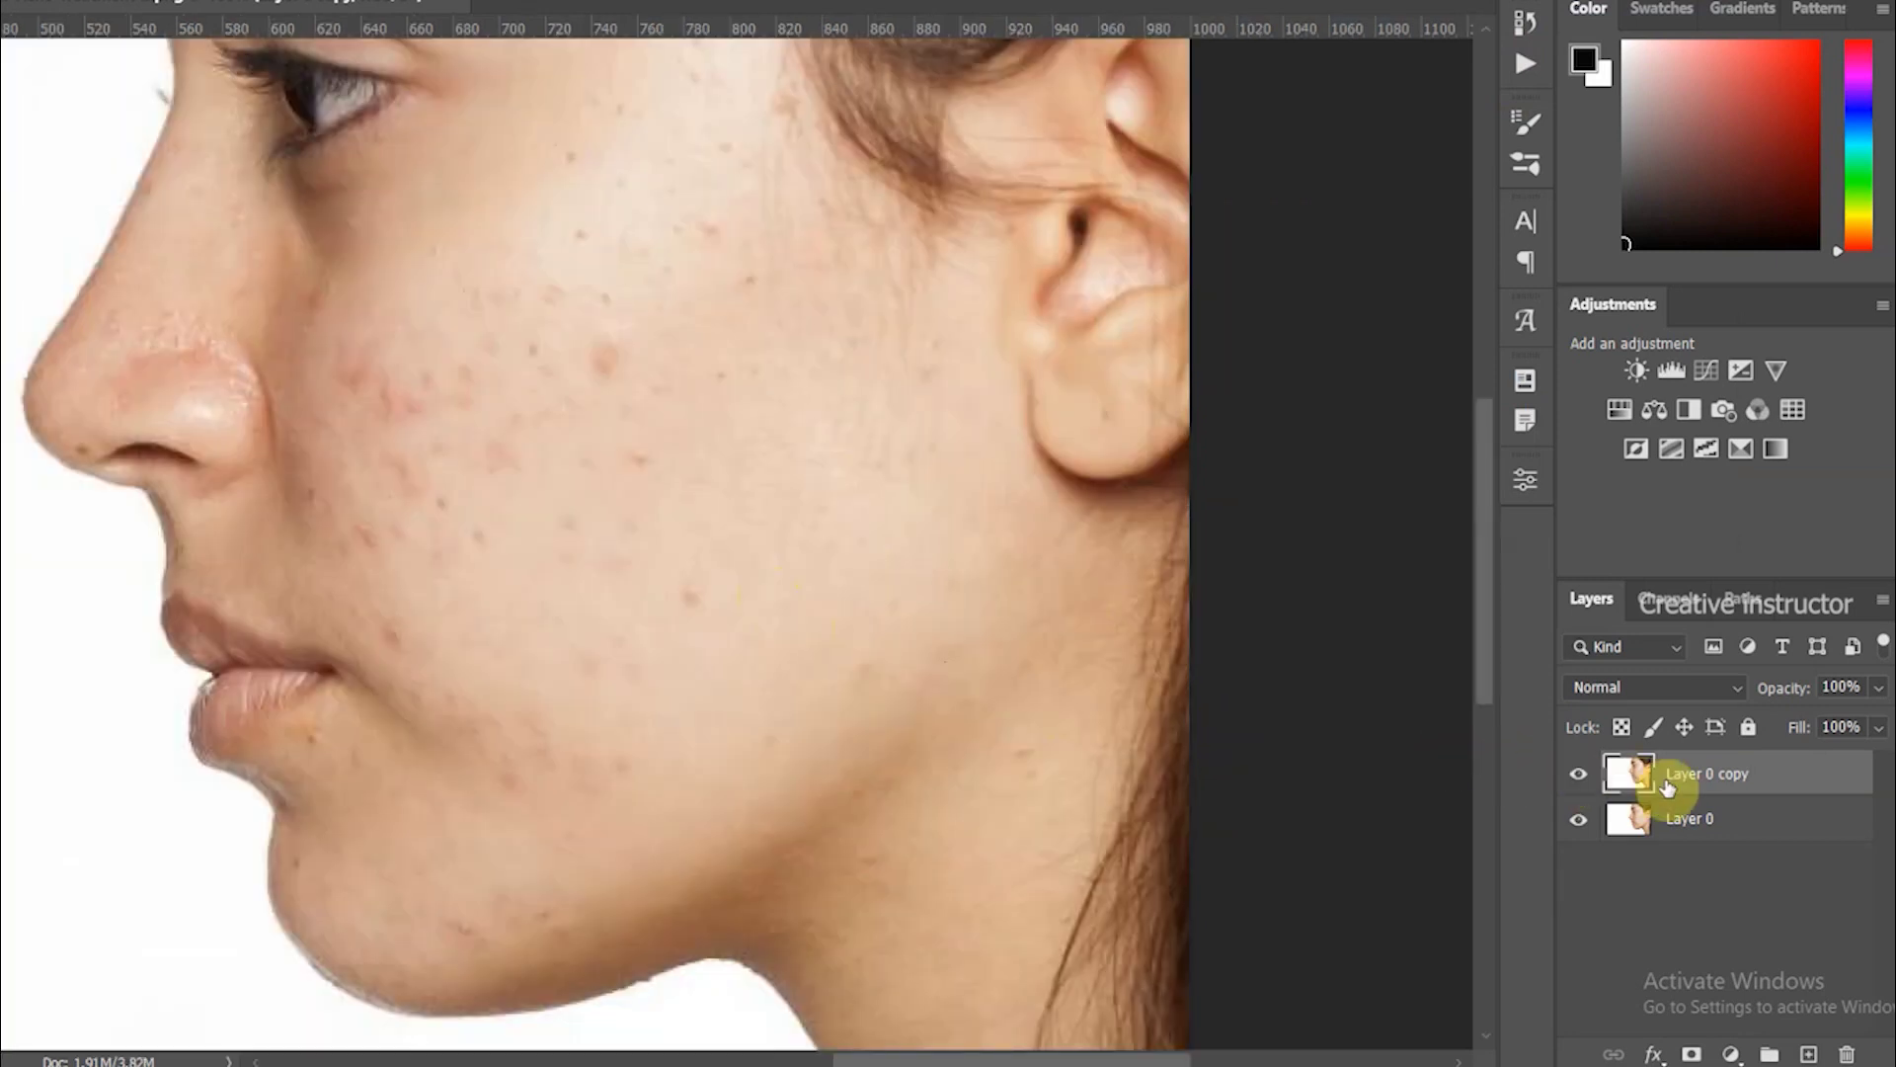
left_click(1525, 483)
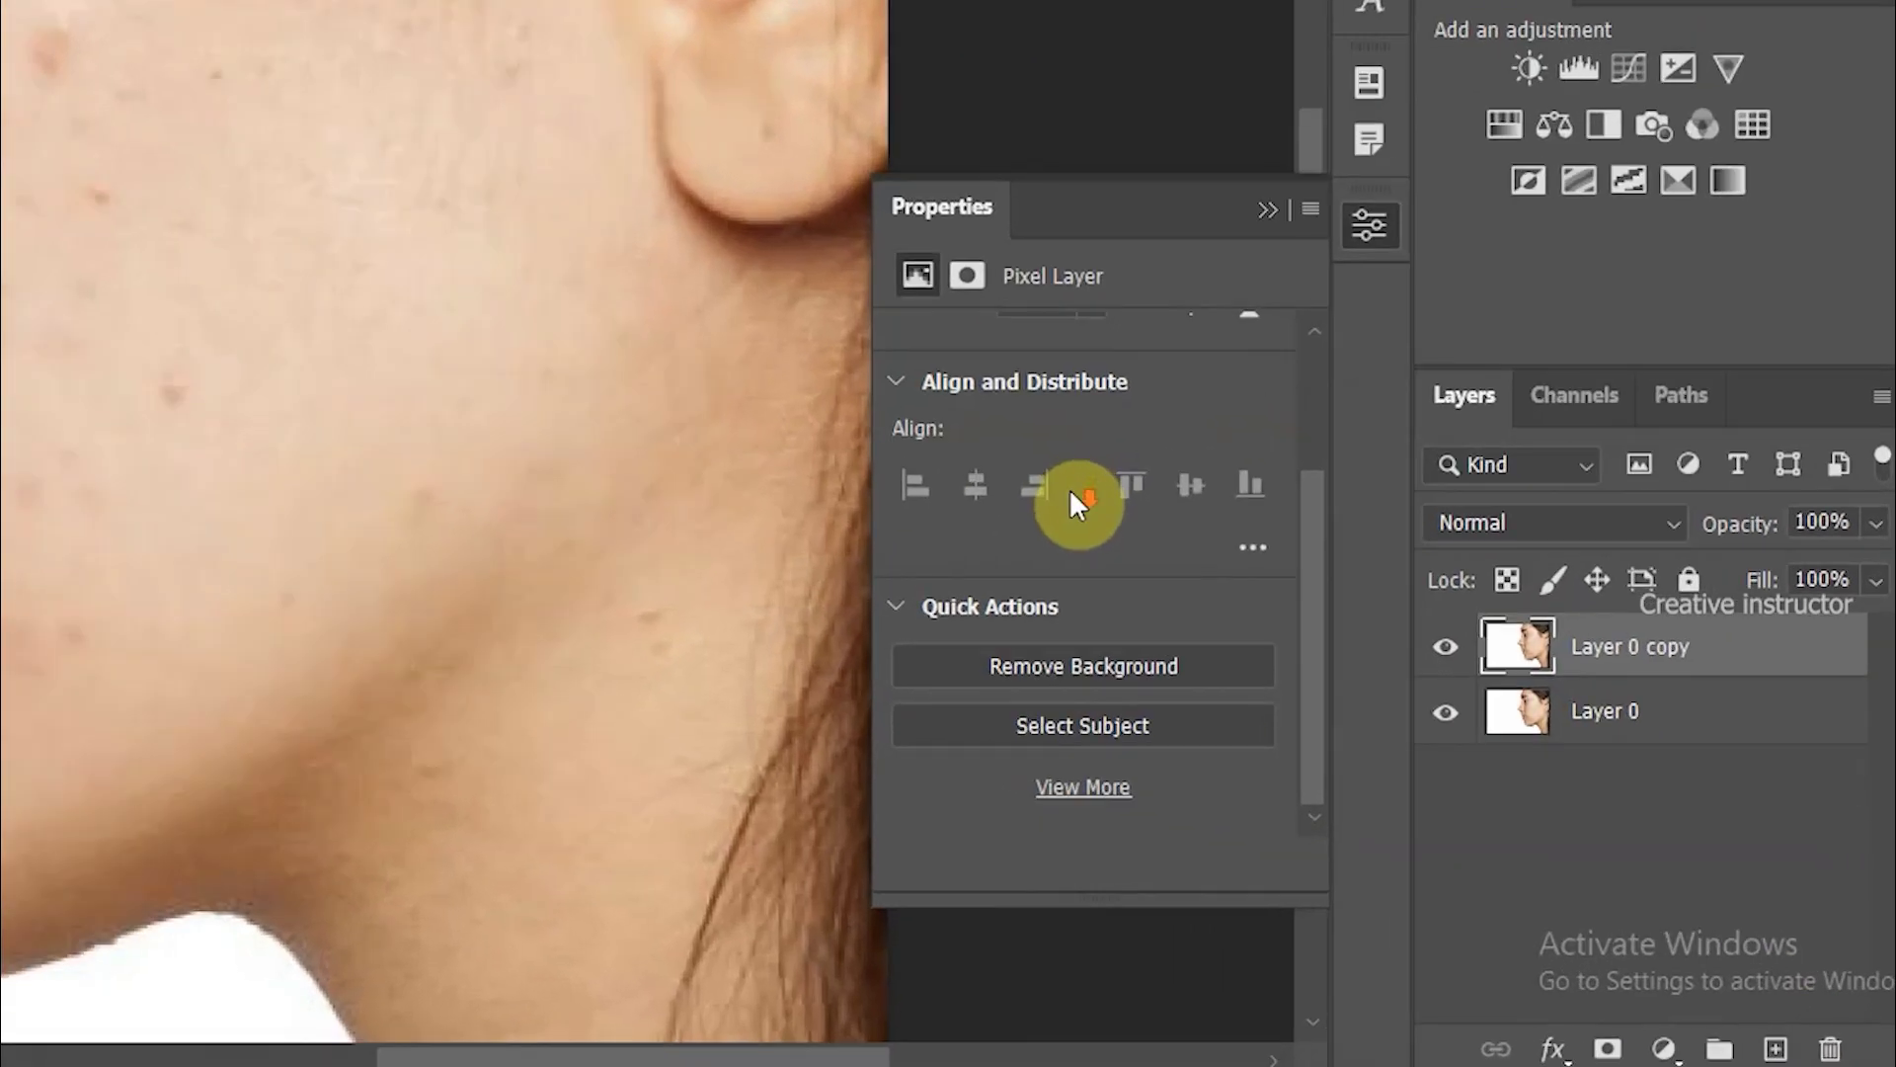
left_click(1059, 671)
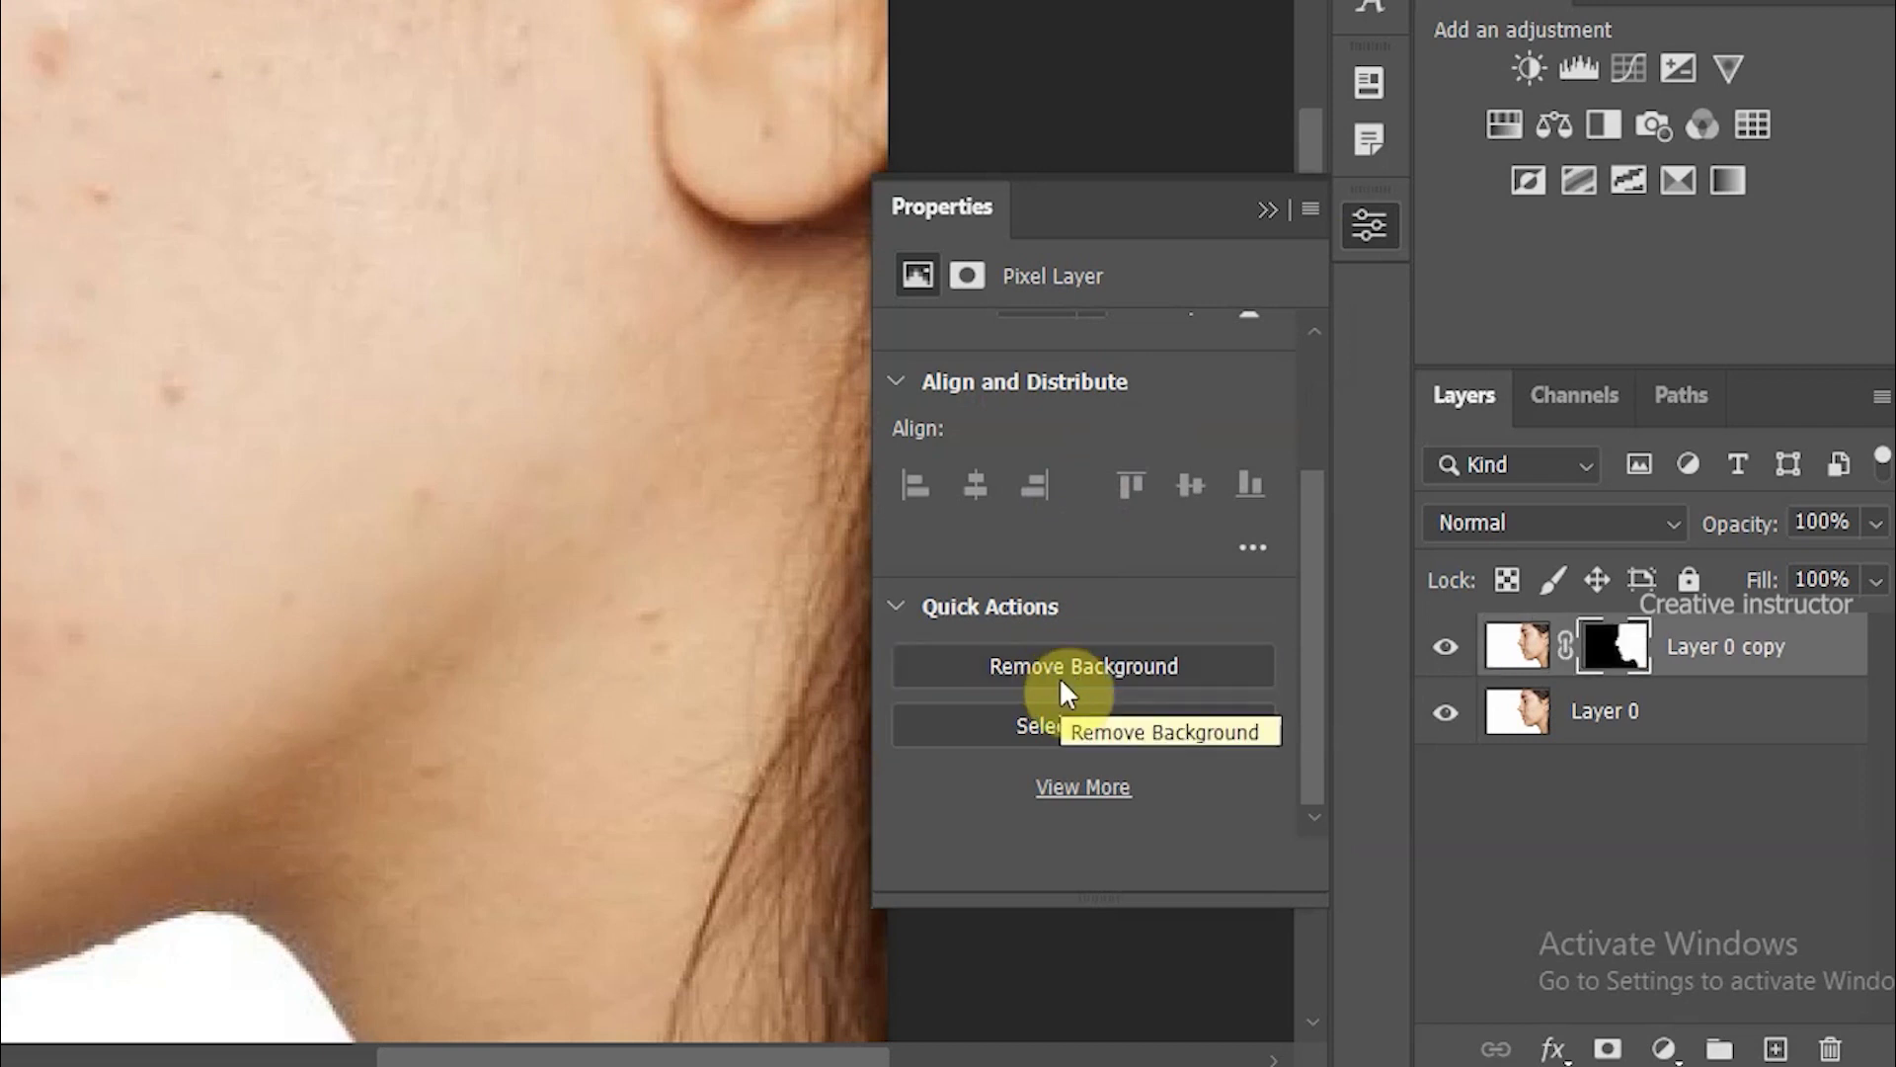
left_click(1365, 221)
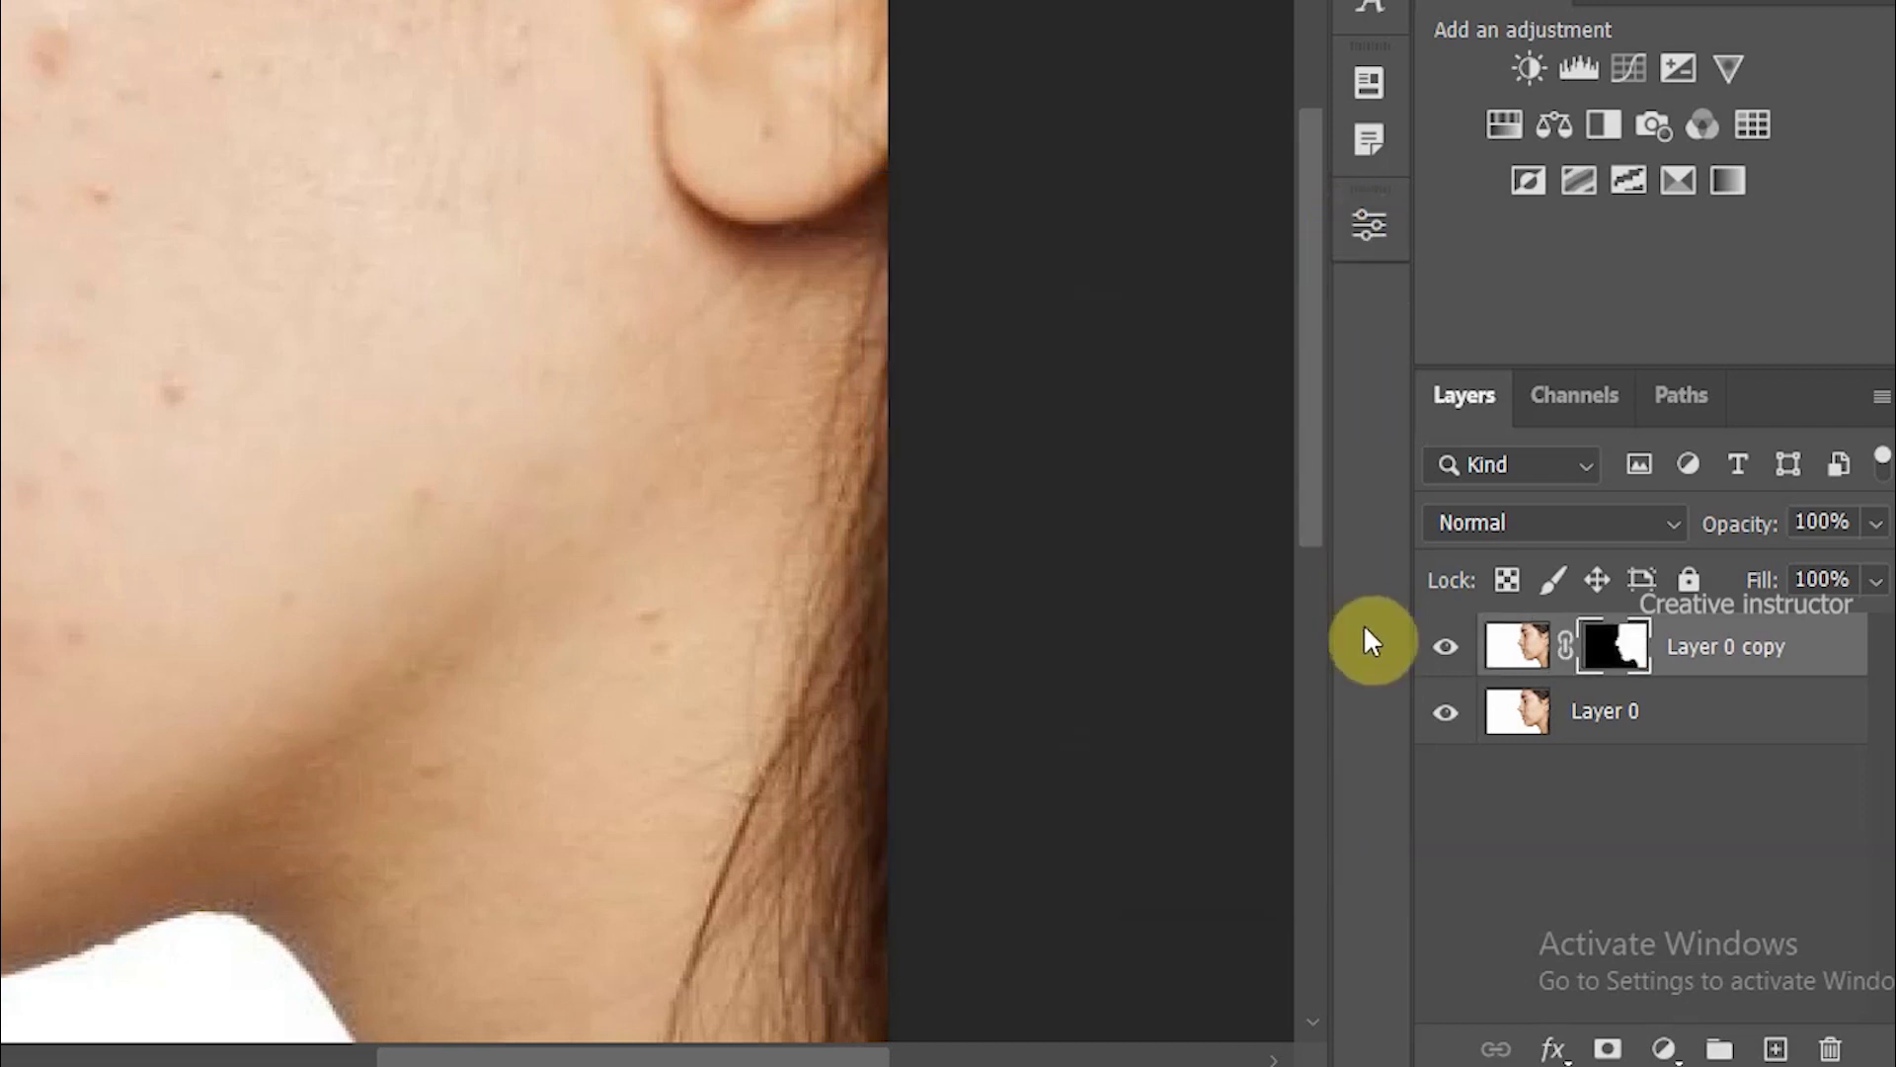
left_click(1443, 711)
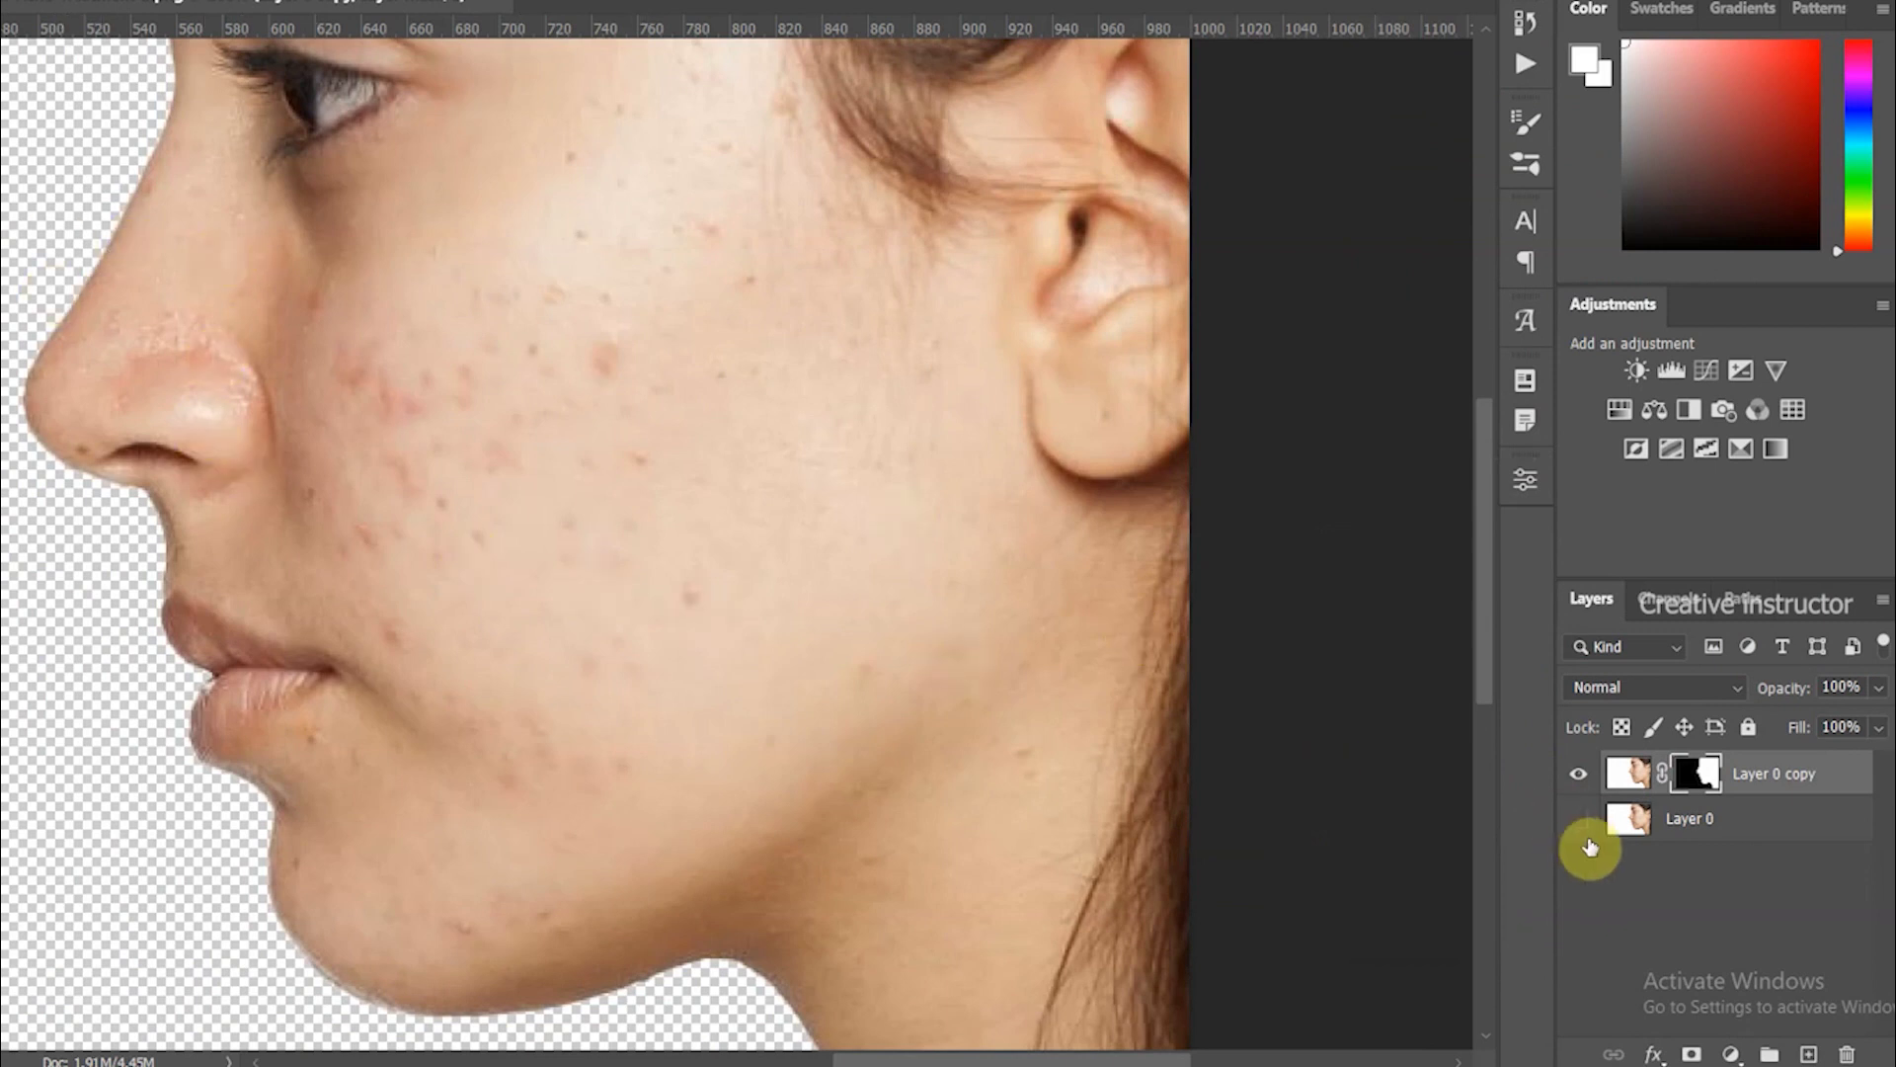
left_click(1584, 822)
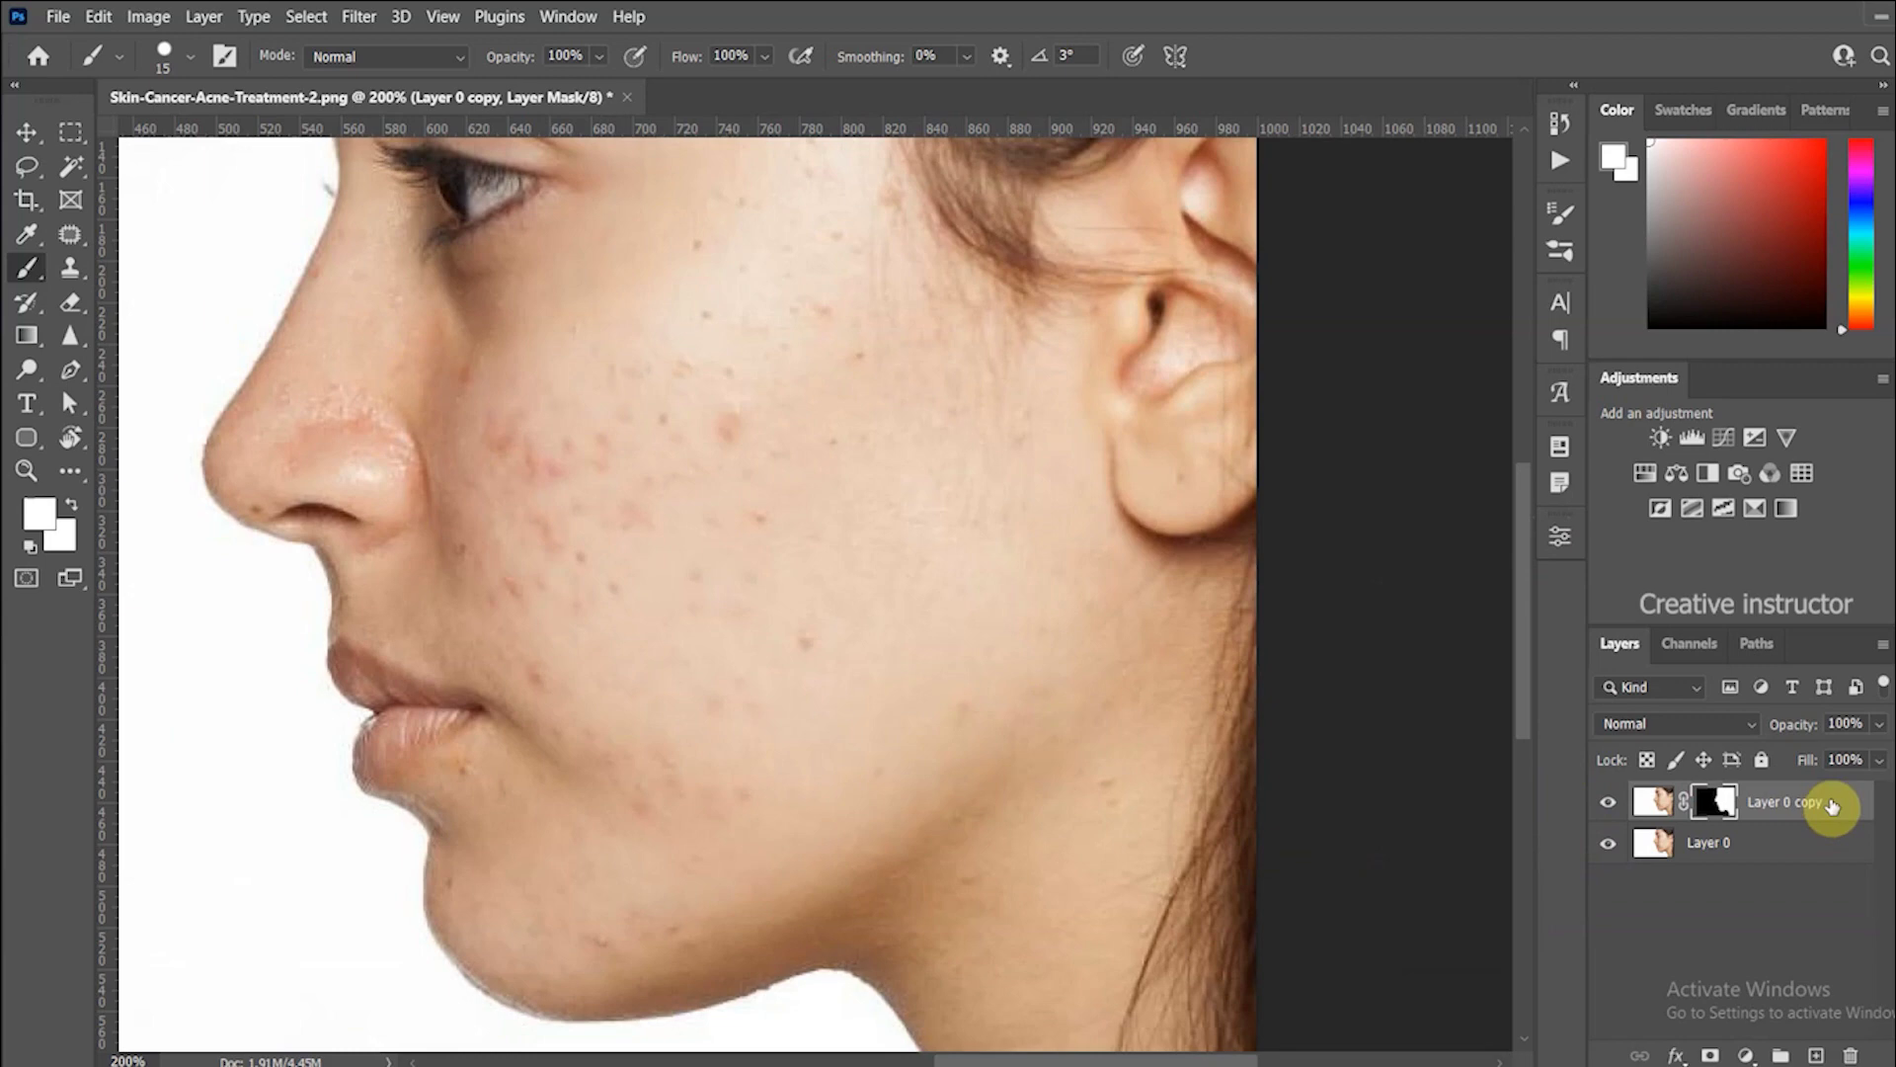
Convert Layer 0 copy to a smart object and rasterize it so the mask is merged into the pixels.
right_click(1832, 805)
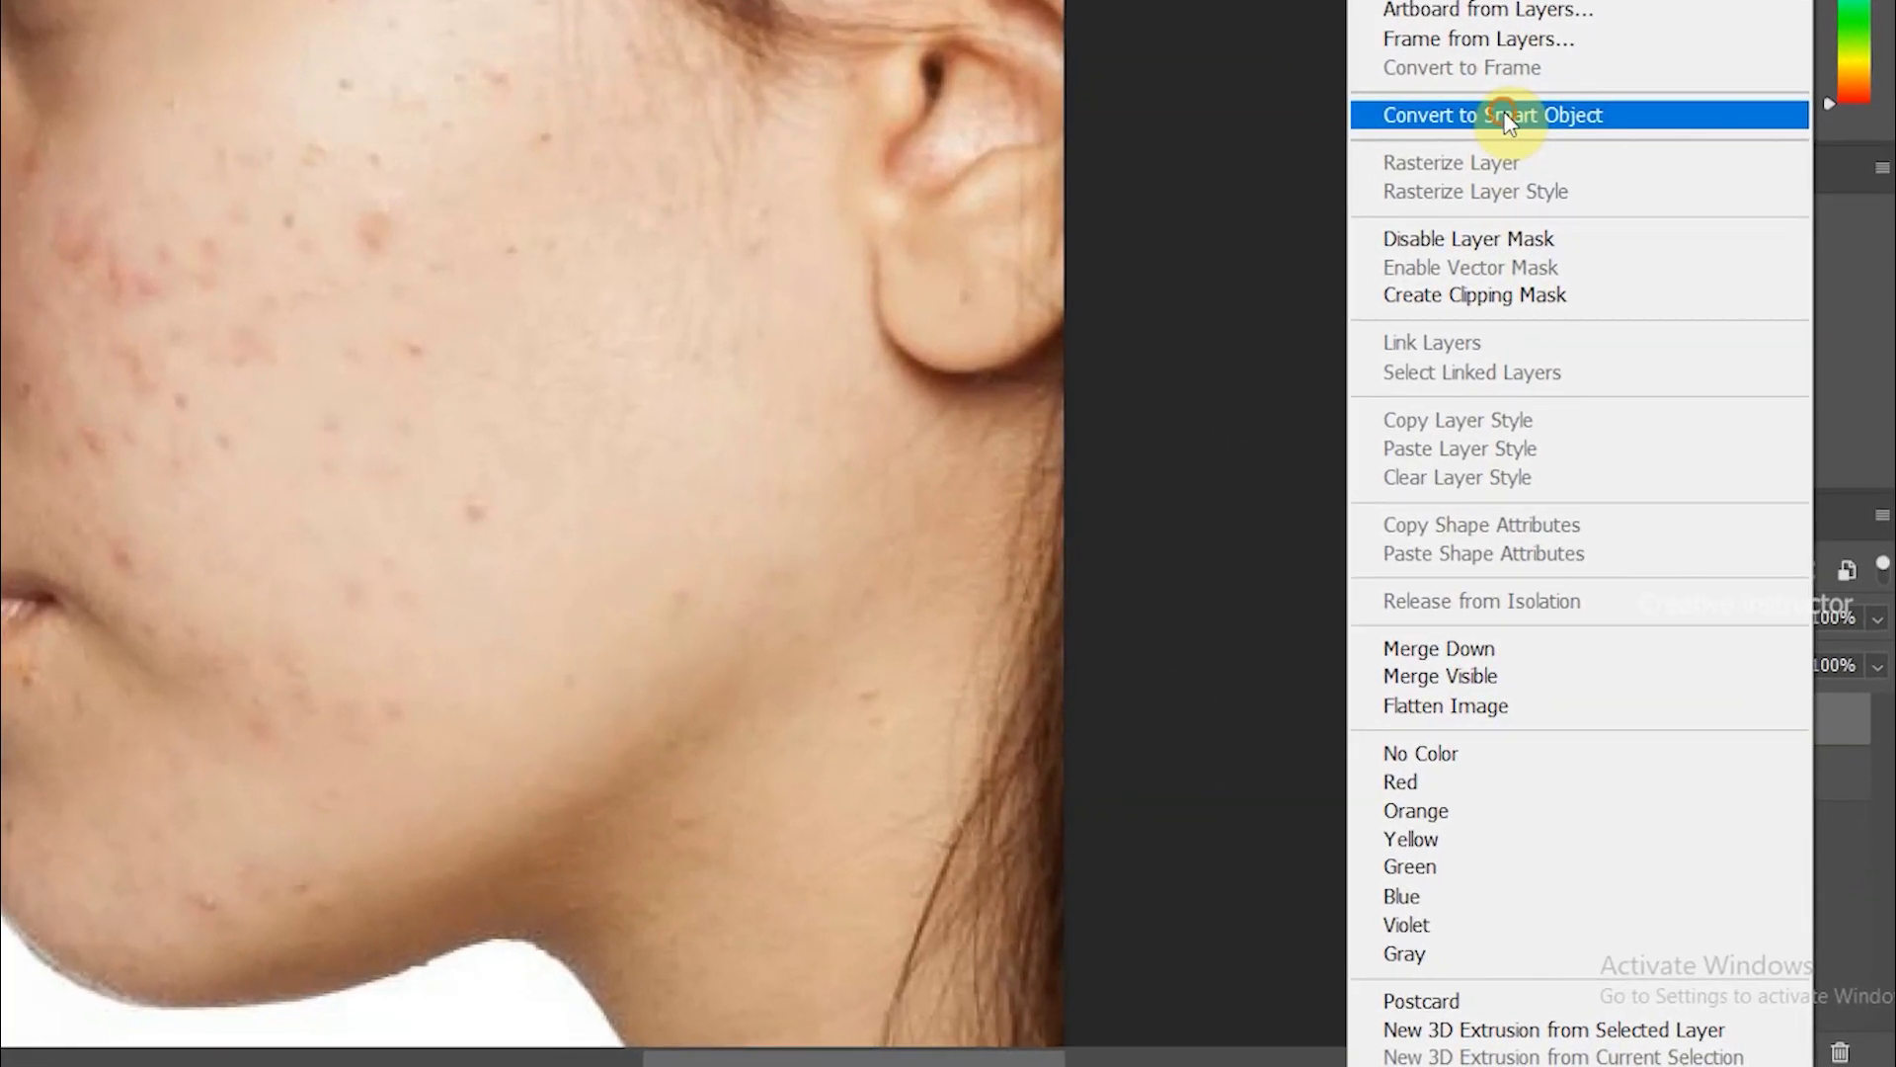
left_click(1503, 114)
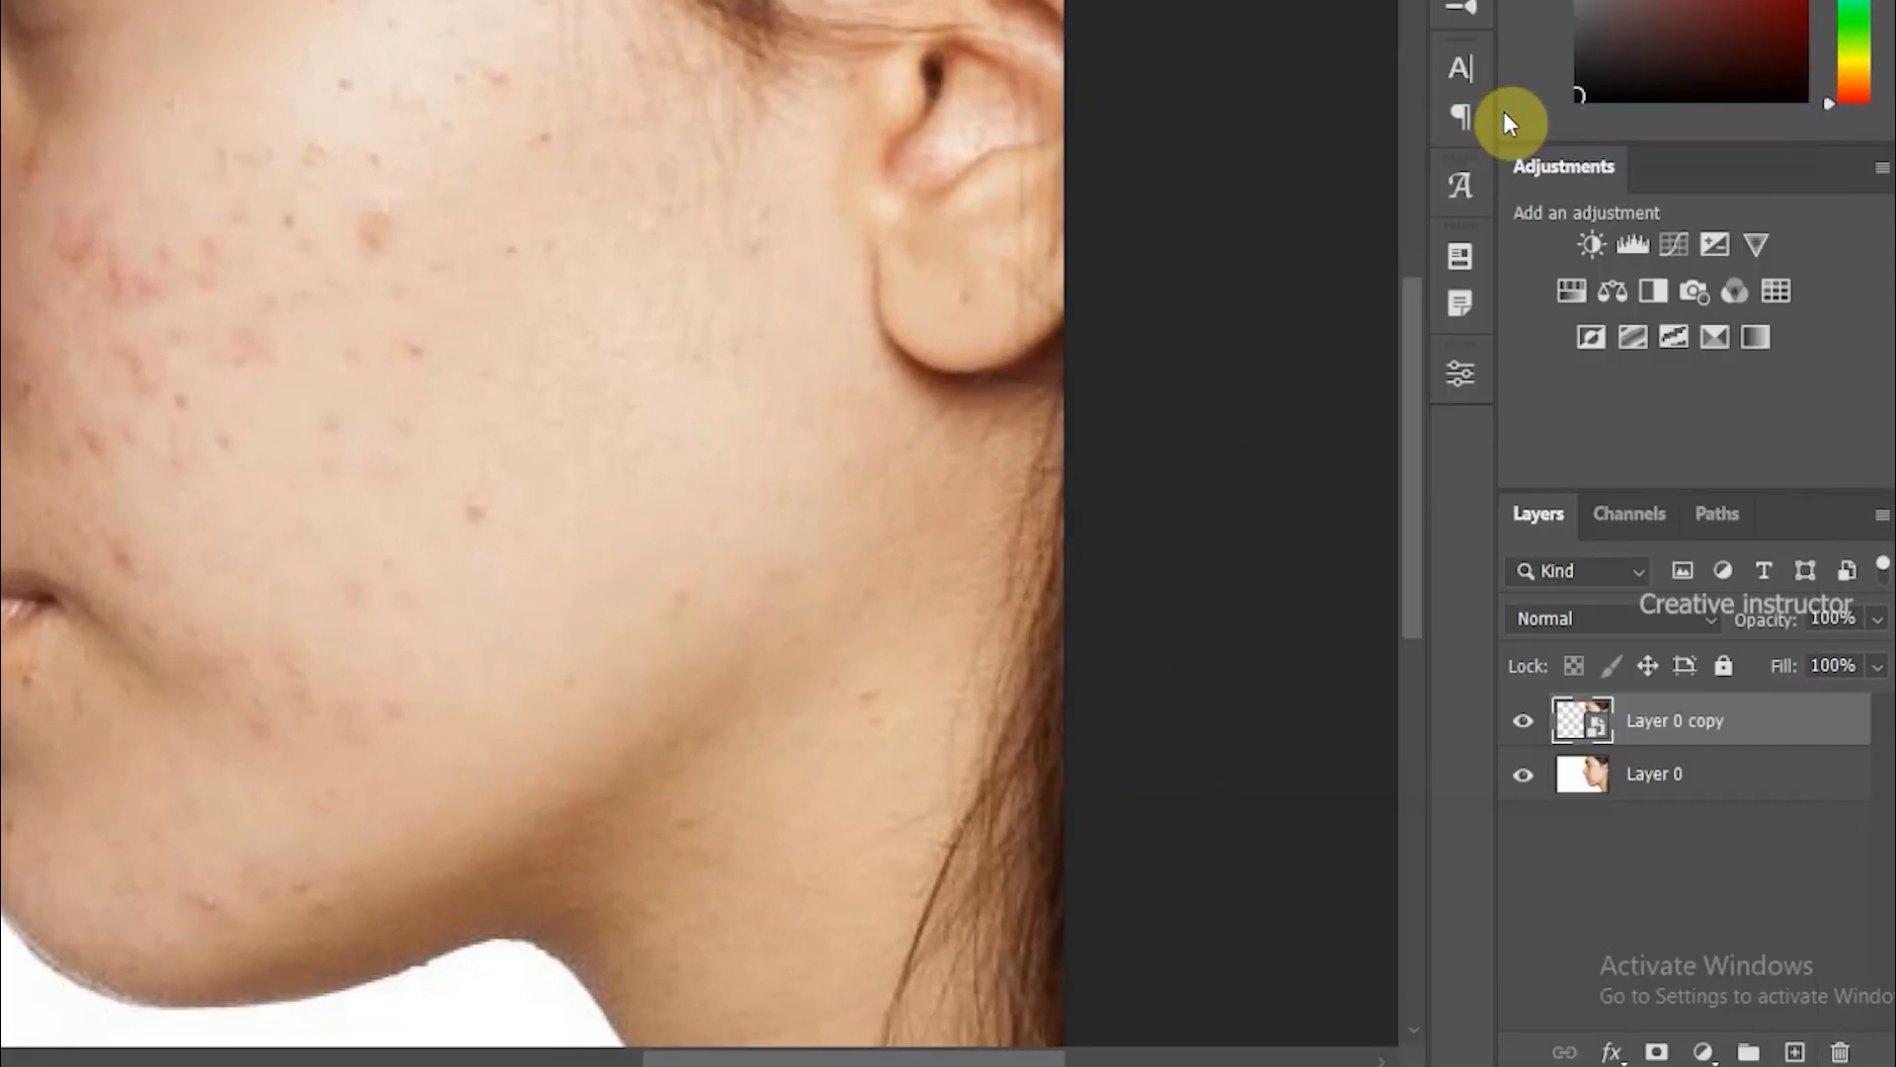
right_click(1786, 719)
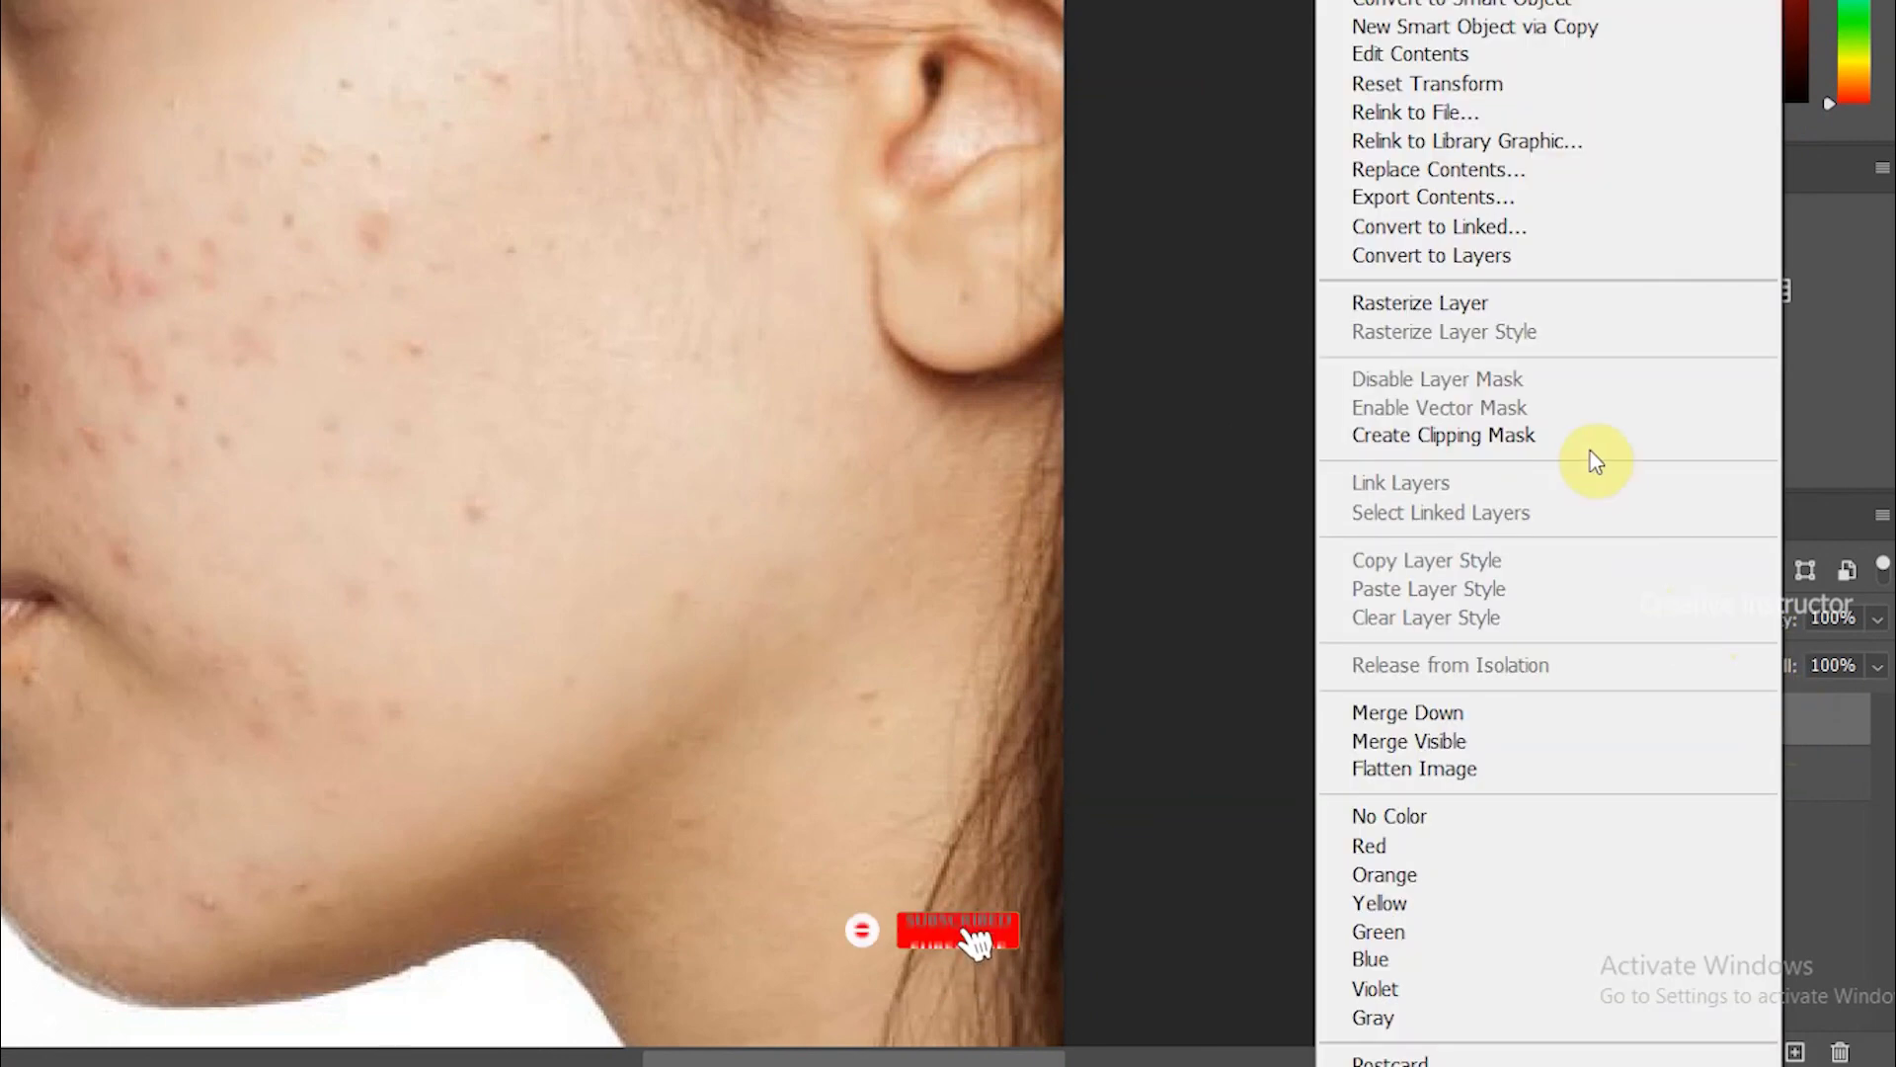
left_click(1542, 310)
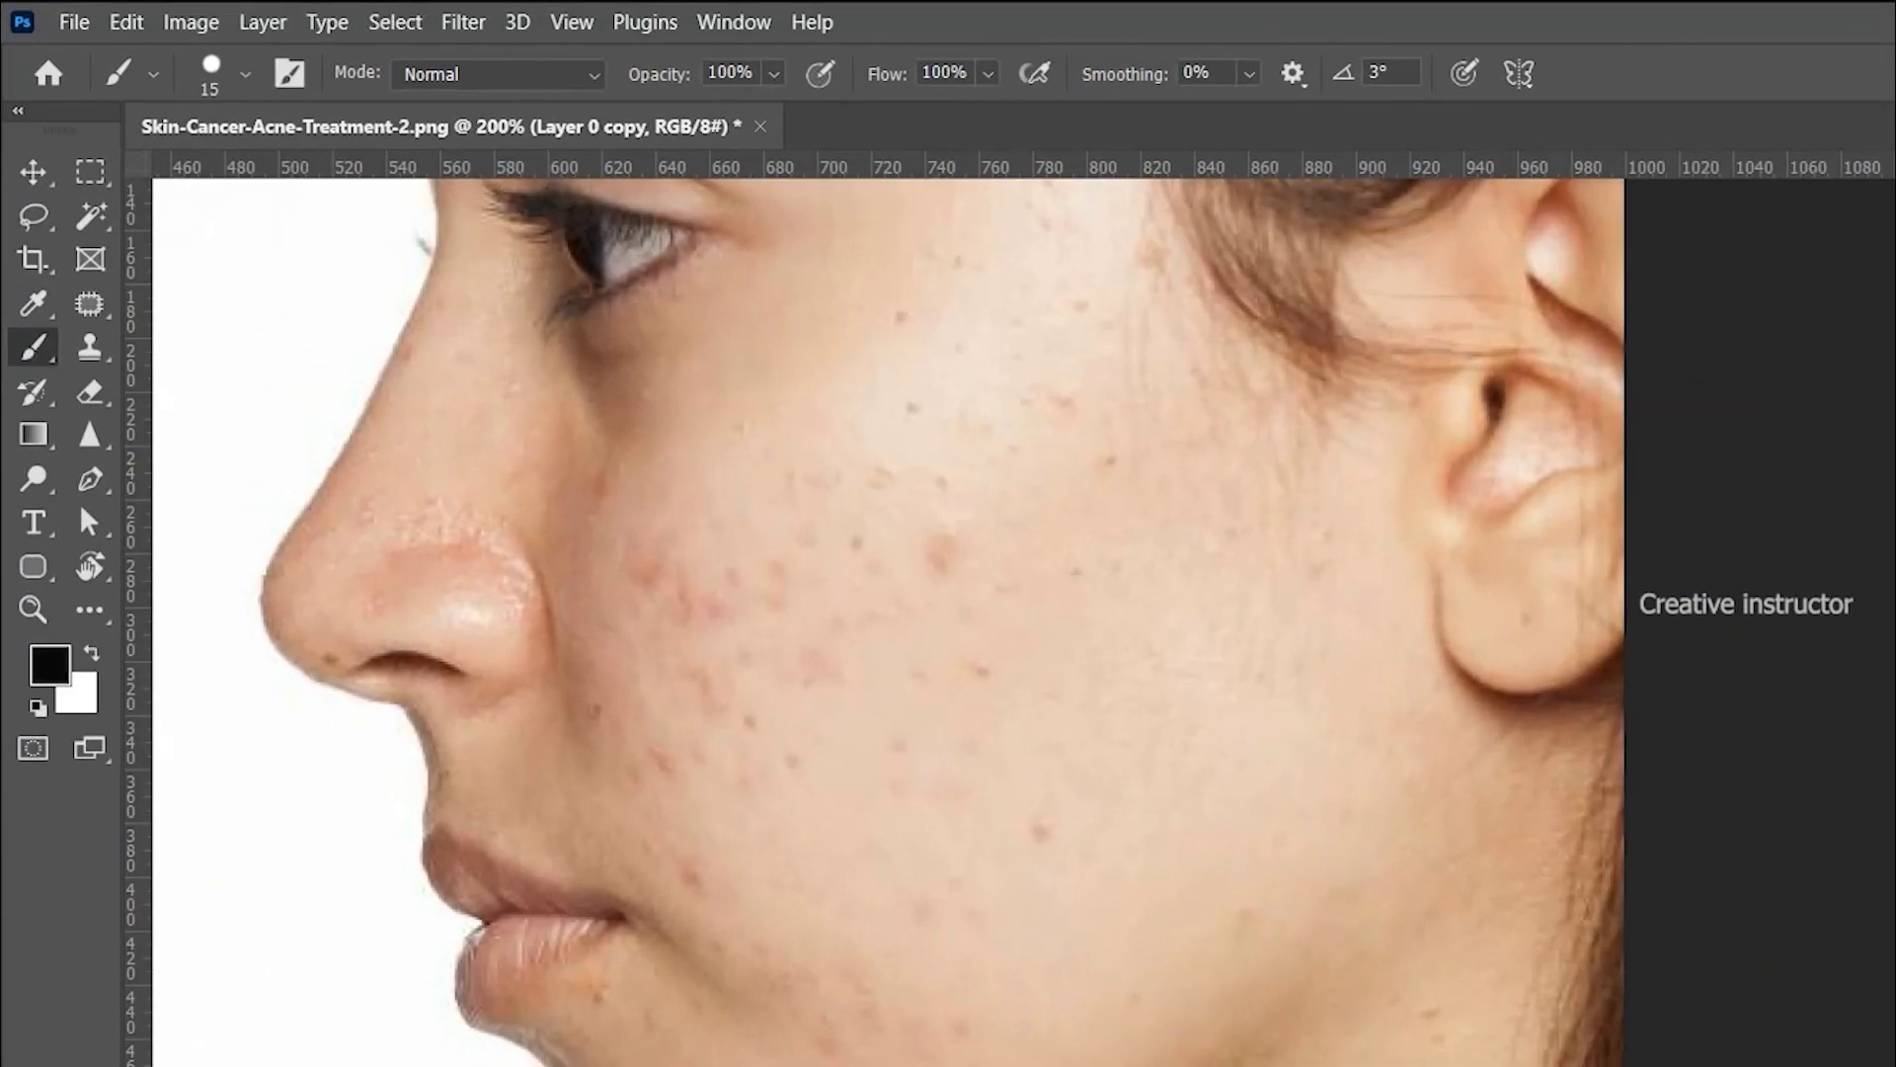
Add a new empty layer above Layer 0 copy and set up the Brush tool at 15 px with 100% hardness.
left_click(1815, 1055)
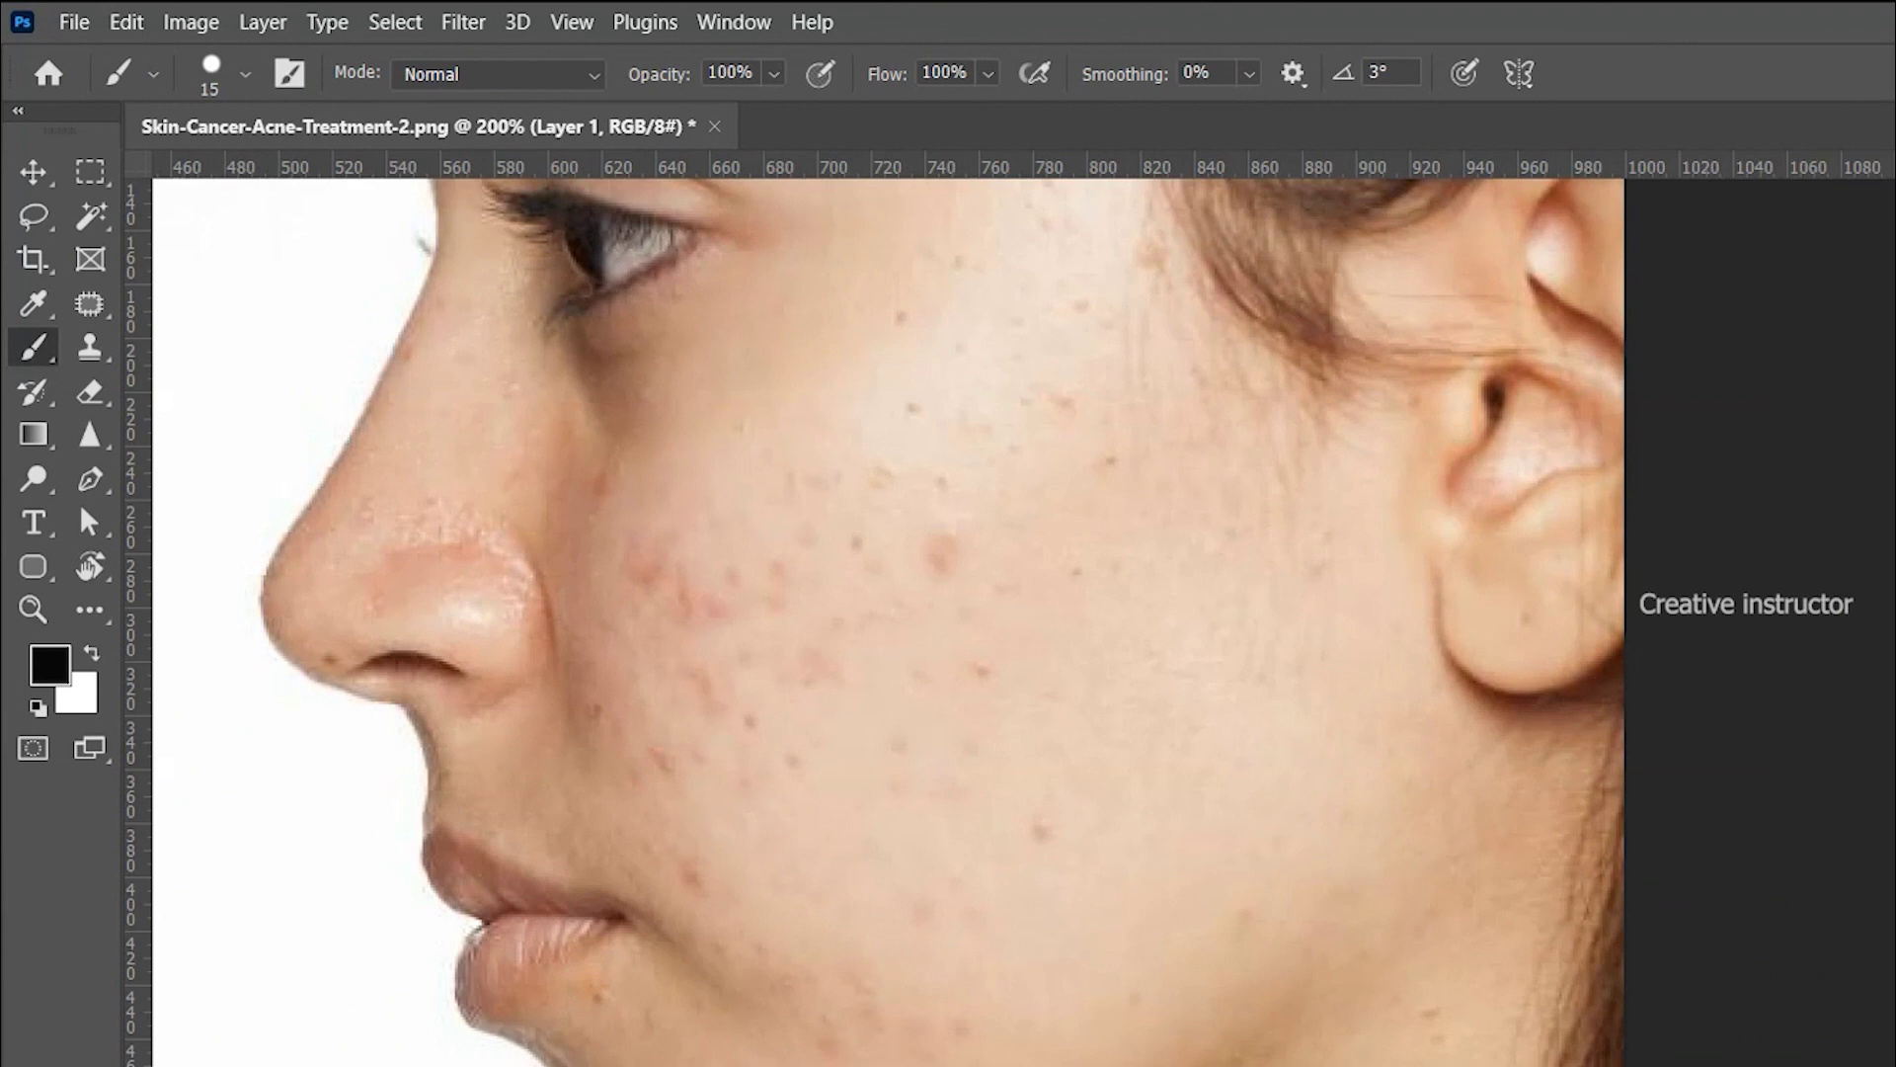
left_click(31, 358)
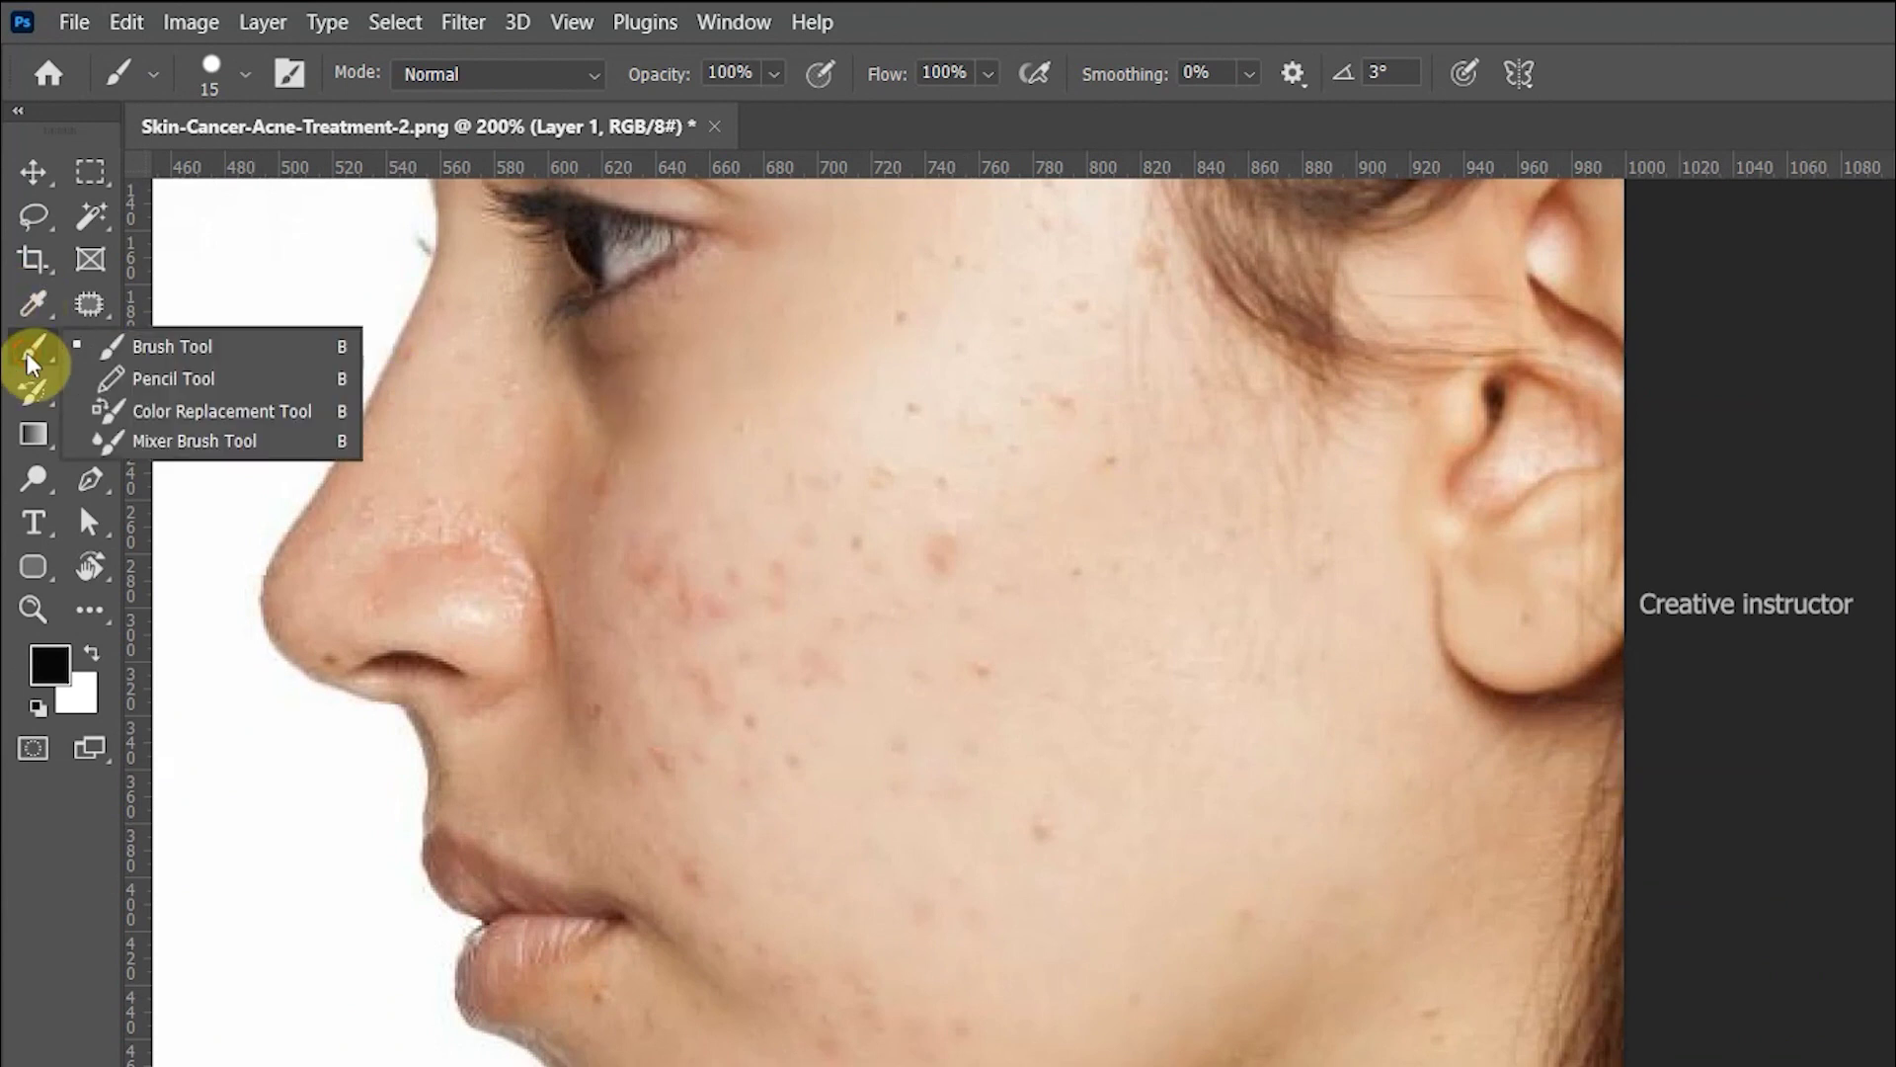
left_click(107, 352)
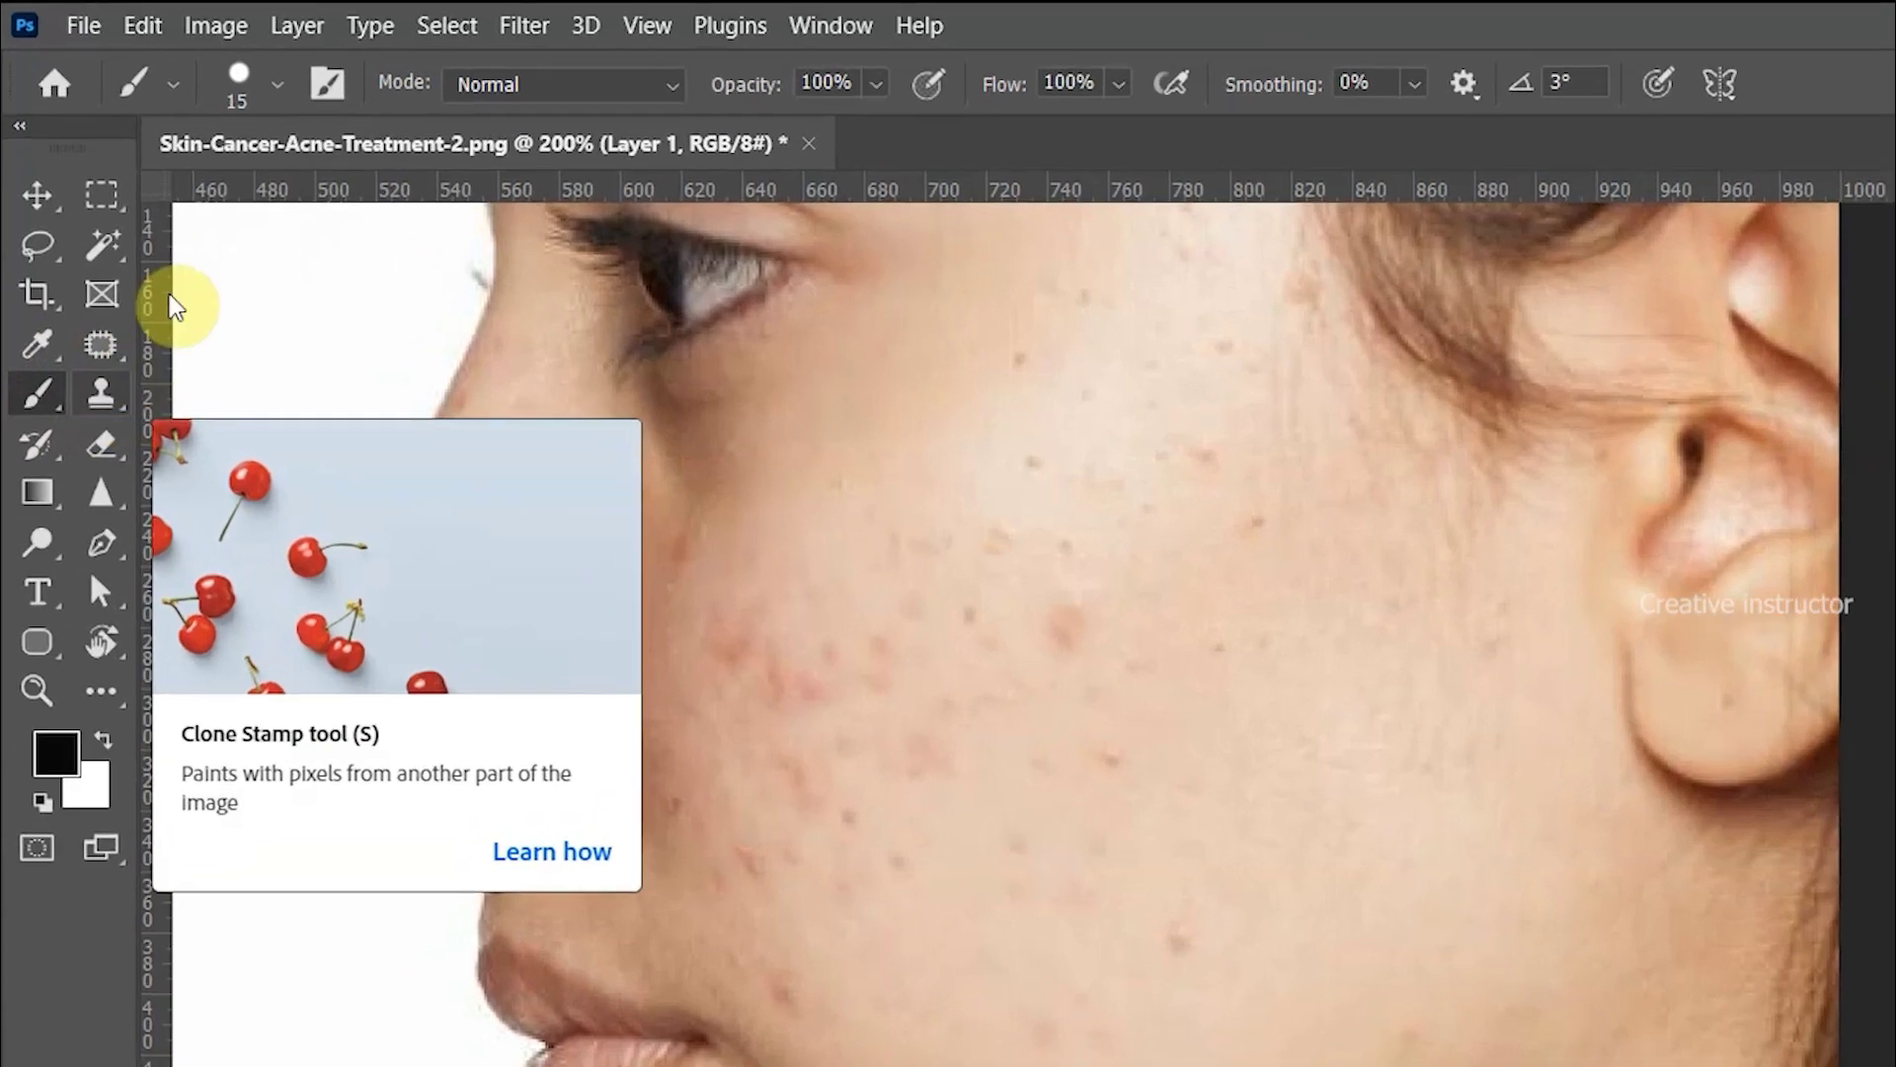
left_click(278, 85)
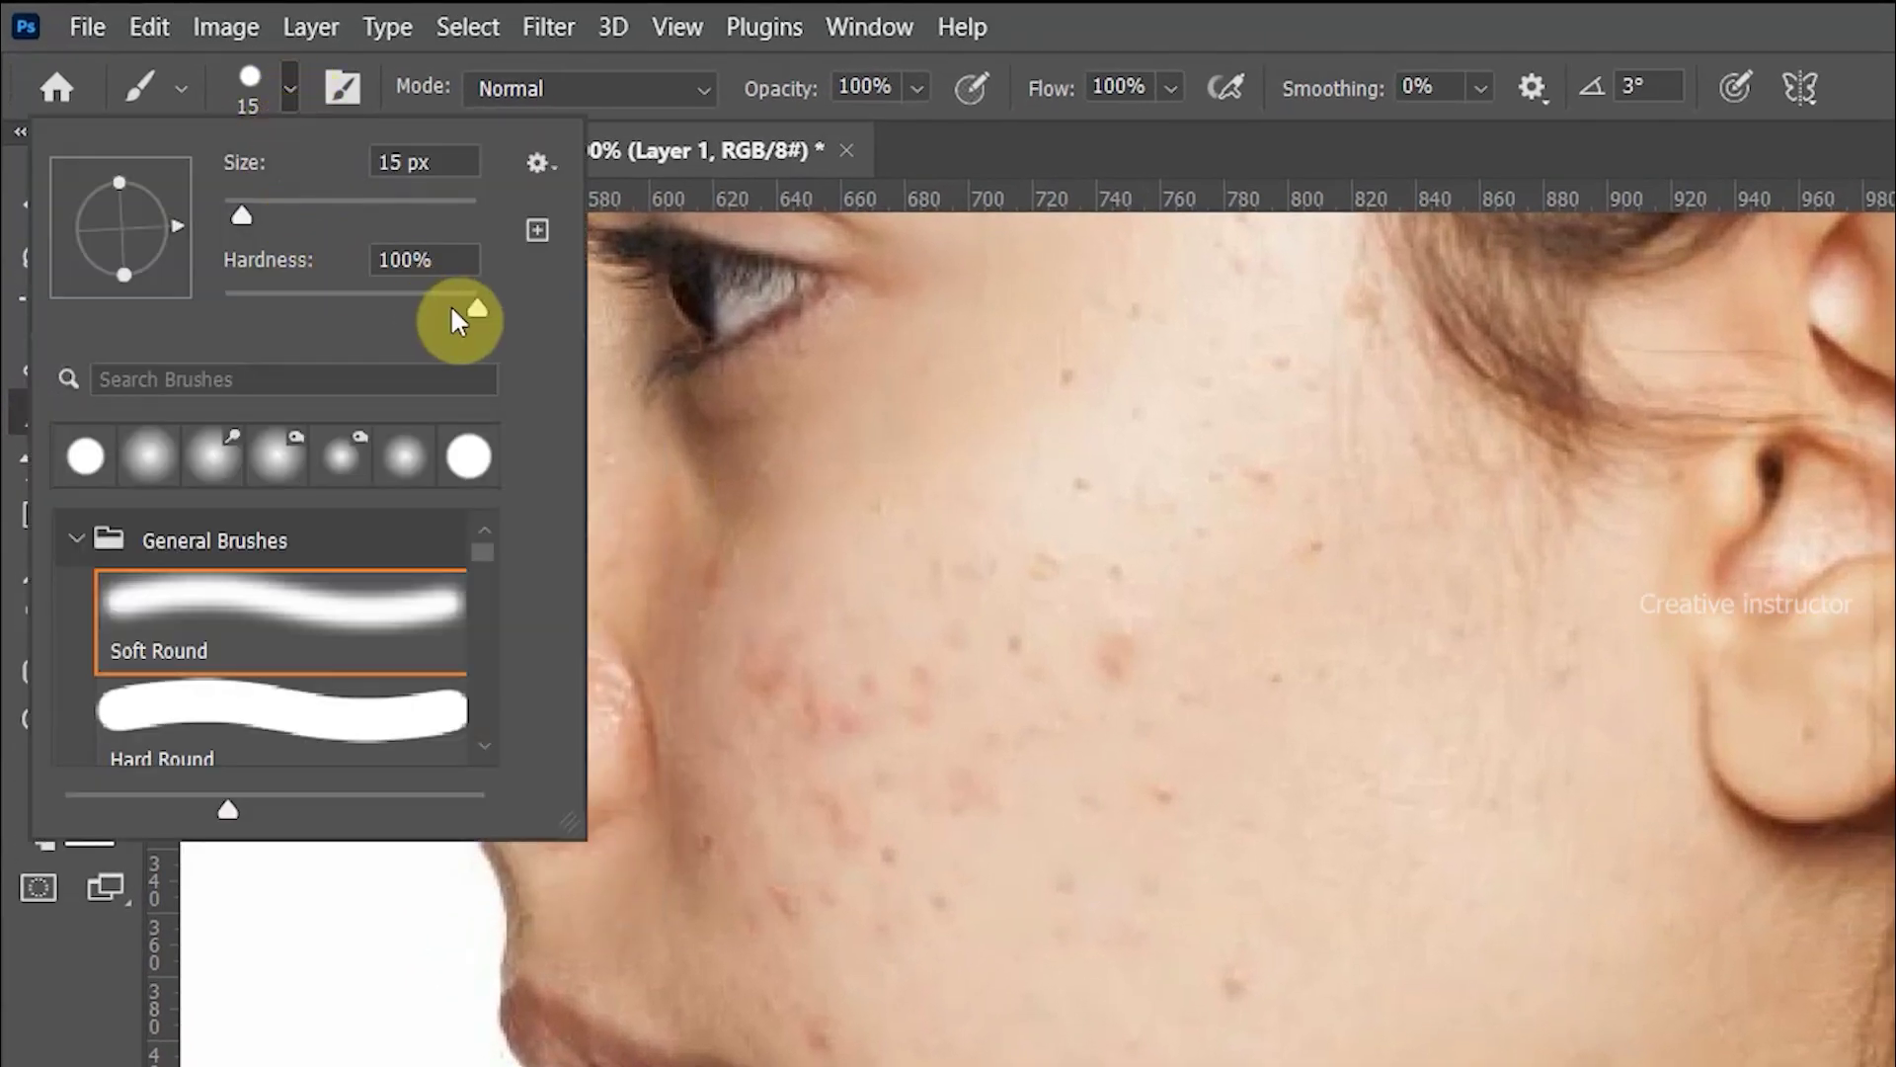
left_click(1013, 150)
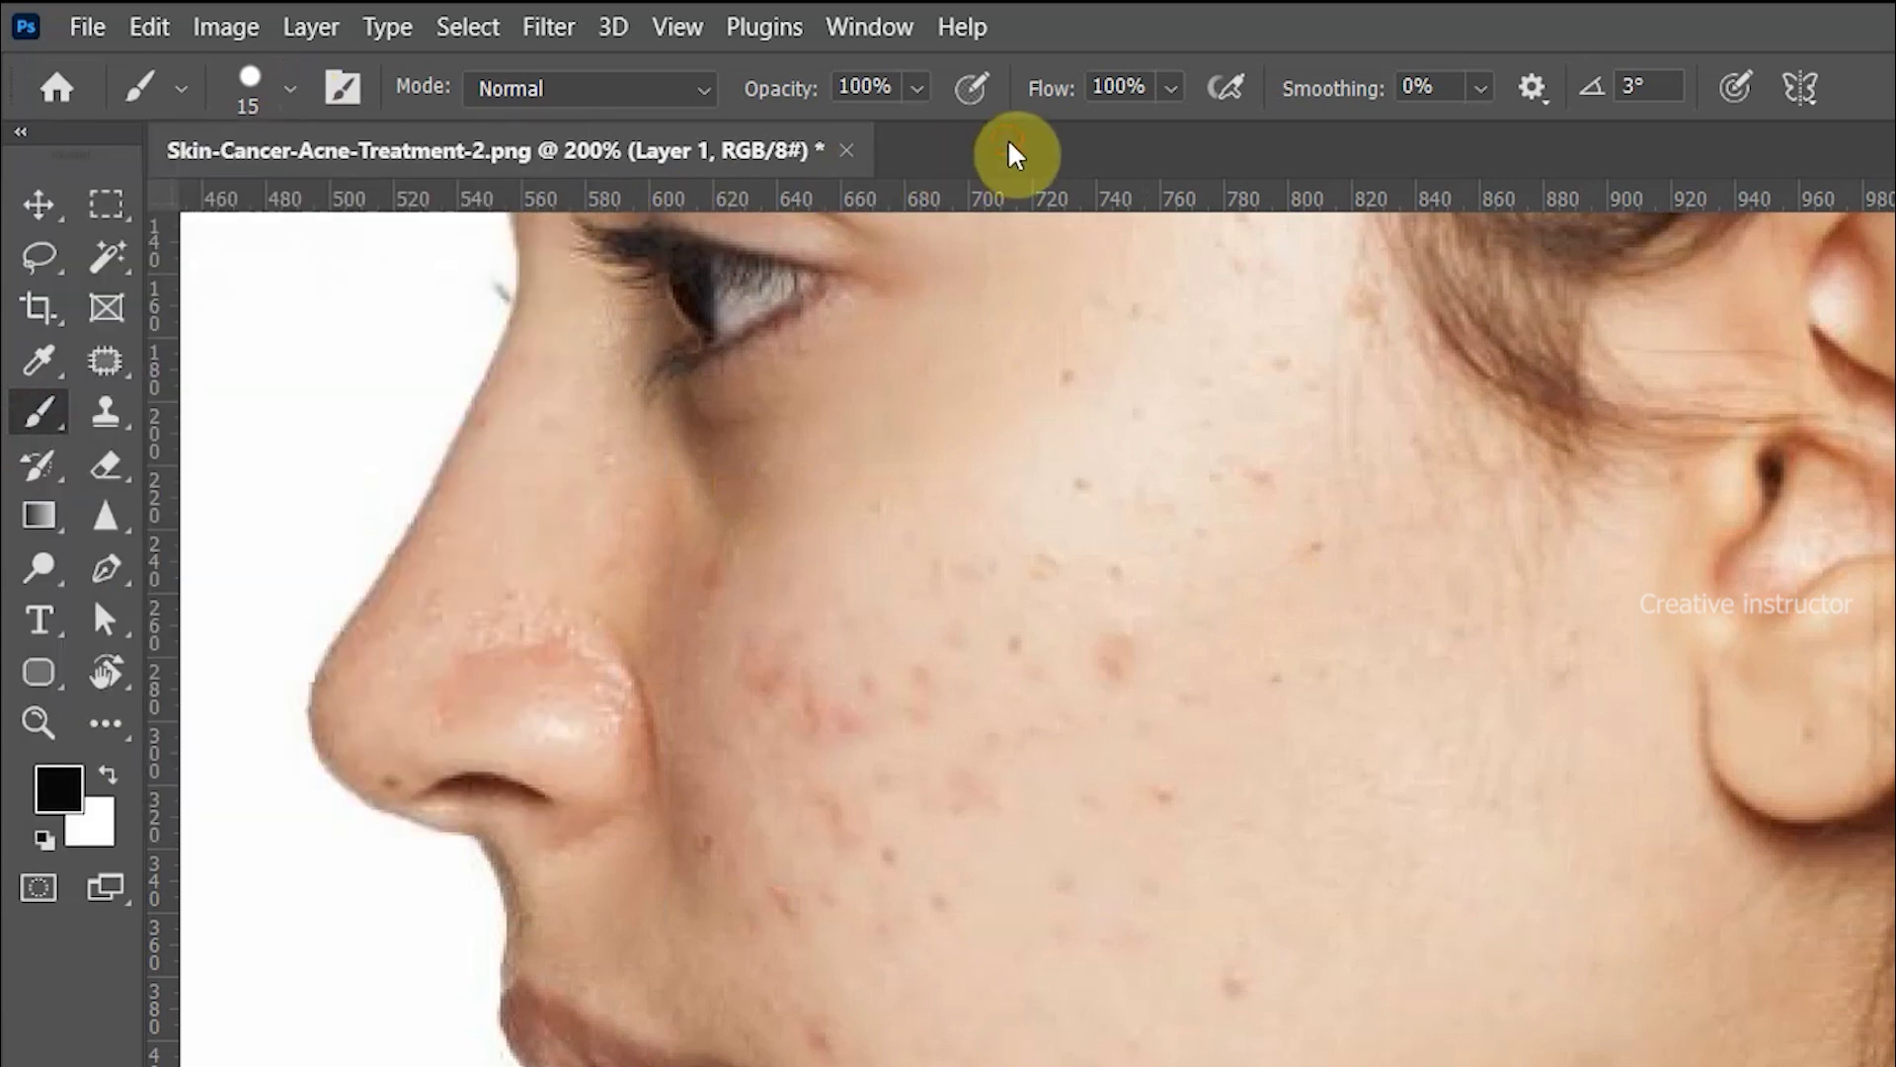
Paint black dots on Layer 1 over the blemishes on the cheek, jaw, chin, neck, temple, forehead and nose.
left_click(1235, 987)
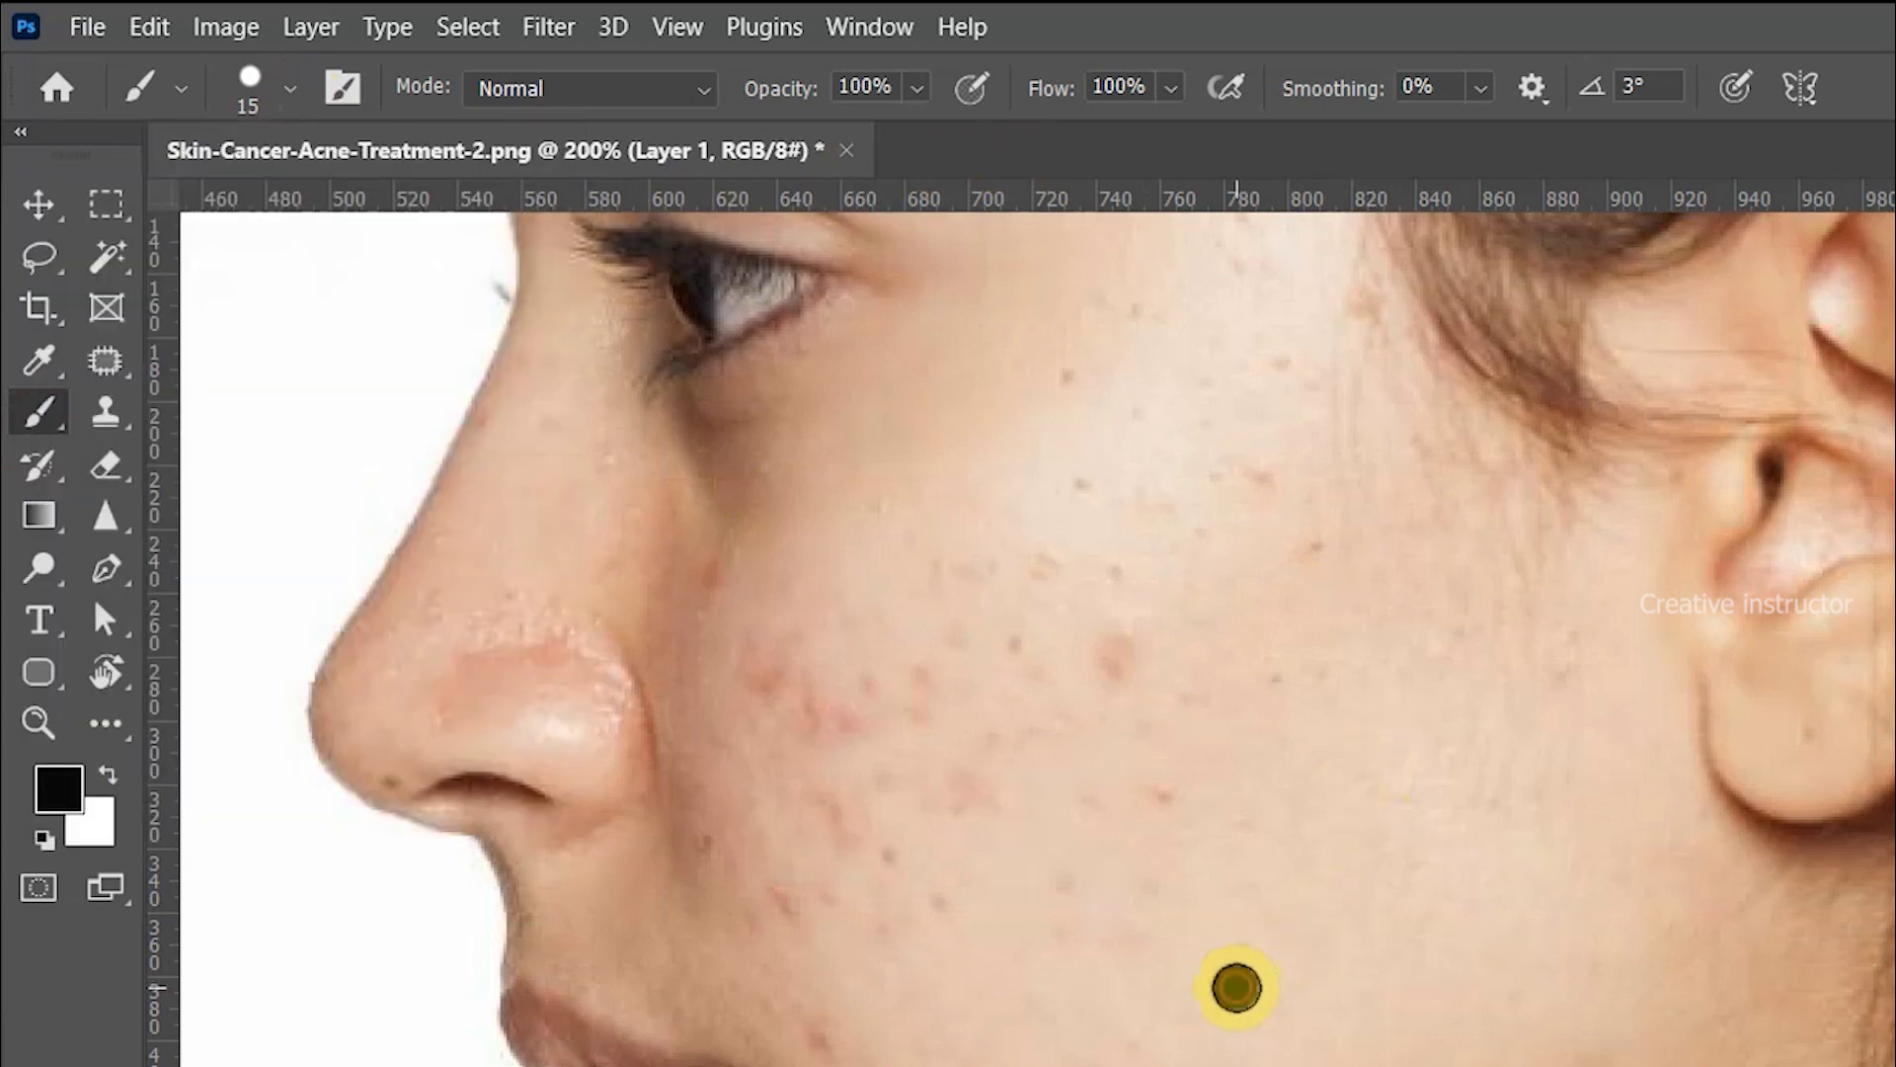
left_click(1168, 791)
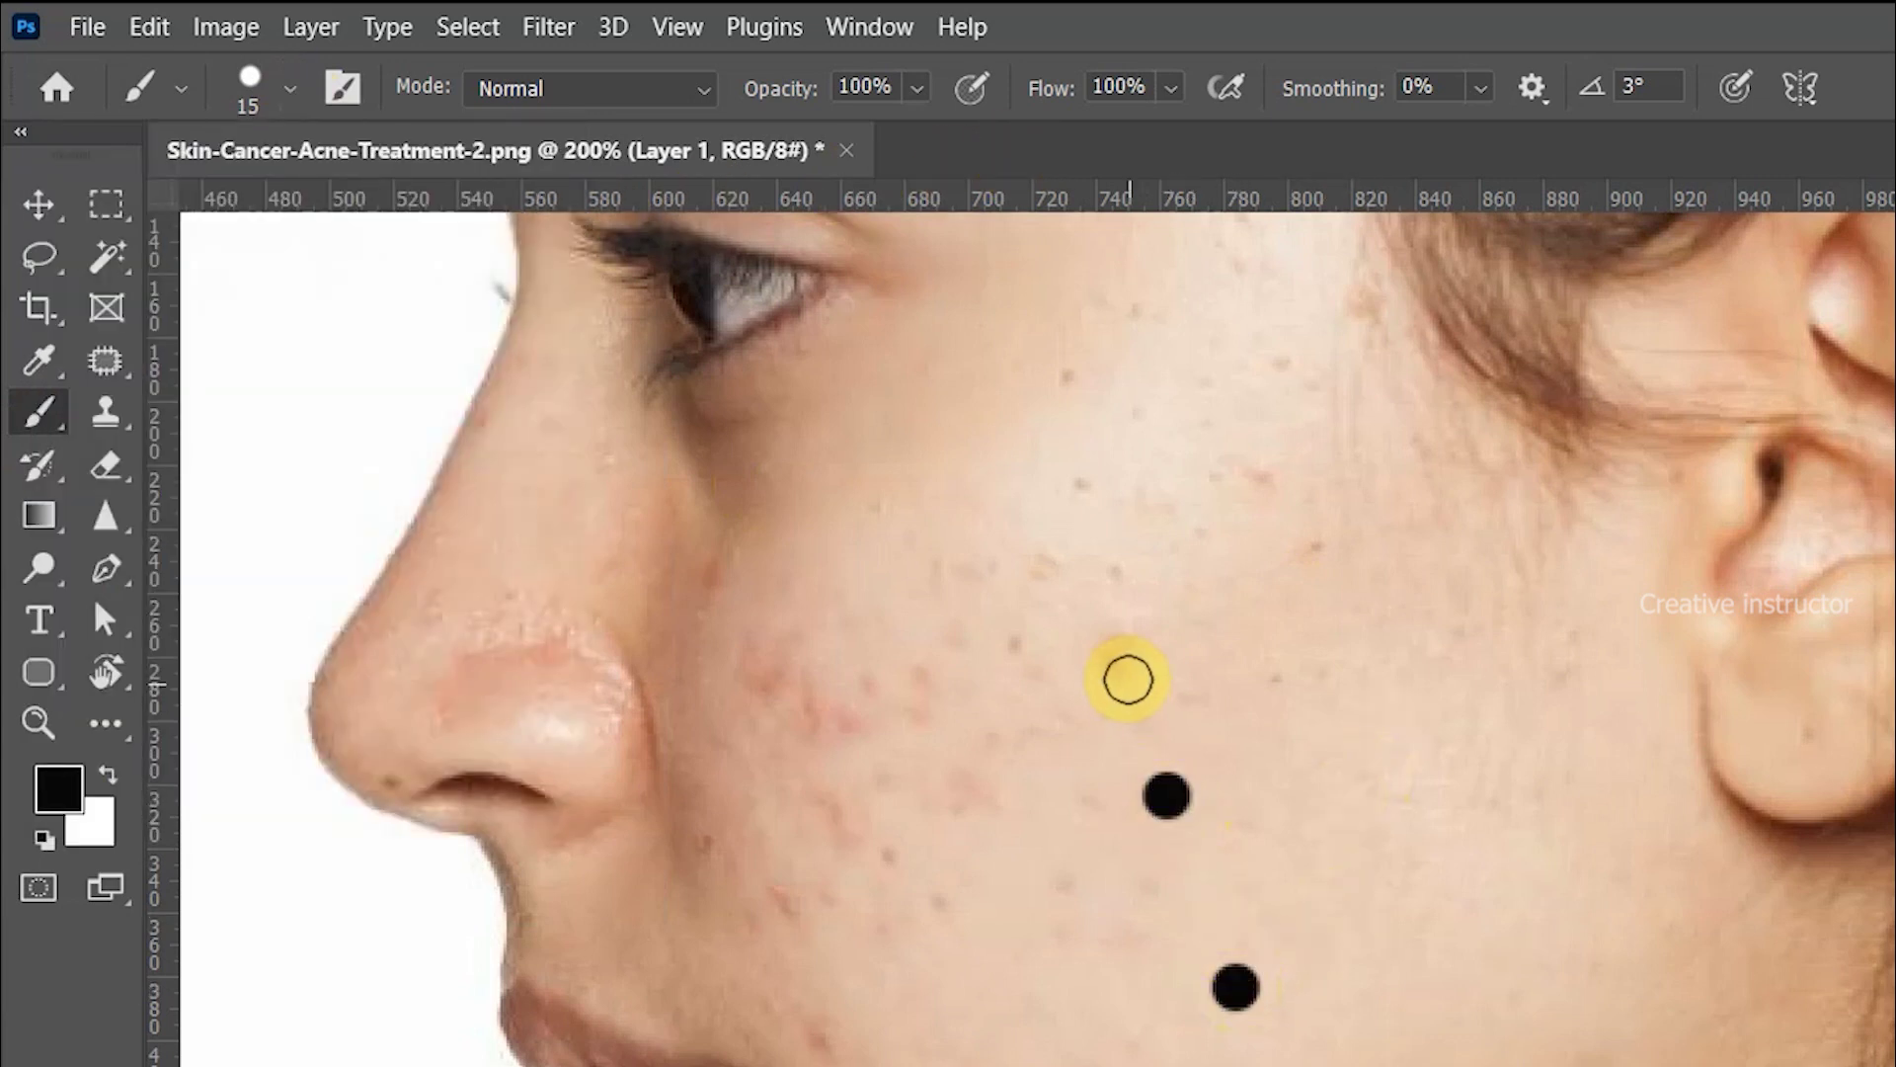
left_click(1122, 667)
left_click(667, 414)
left_click(677, 433)
left_click(570, 448)
left_click(601, 440)
left_click(603, 463)
left_click_drag(561, 473, 500, 452)
left_click(482, 423)
left_click(471, 373)
left_click(576, 331)
left_click(699, 236)
left_click(703, 316)
left_click(791, 309)
left_click(828, 308)
left_click(842, 234)
left_click(864, 356)
left_click(792, 347)
left_click(773, 353)
left_click(734, 372)
left_click(685, 368)
left_click(613, 368)
left_click(629, 368)
left_click(615, 590)
left_click(588, 557)
left_click(644, 521)
mouse_move(635, 509)
left_mouse_down()
mouse_move(649, 484)
mouse_move(546, 553)
left_mouse_up()
left_click(544, 583)
left_click(512, 583)
left_click(458, 551)
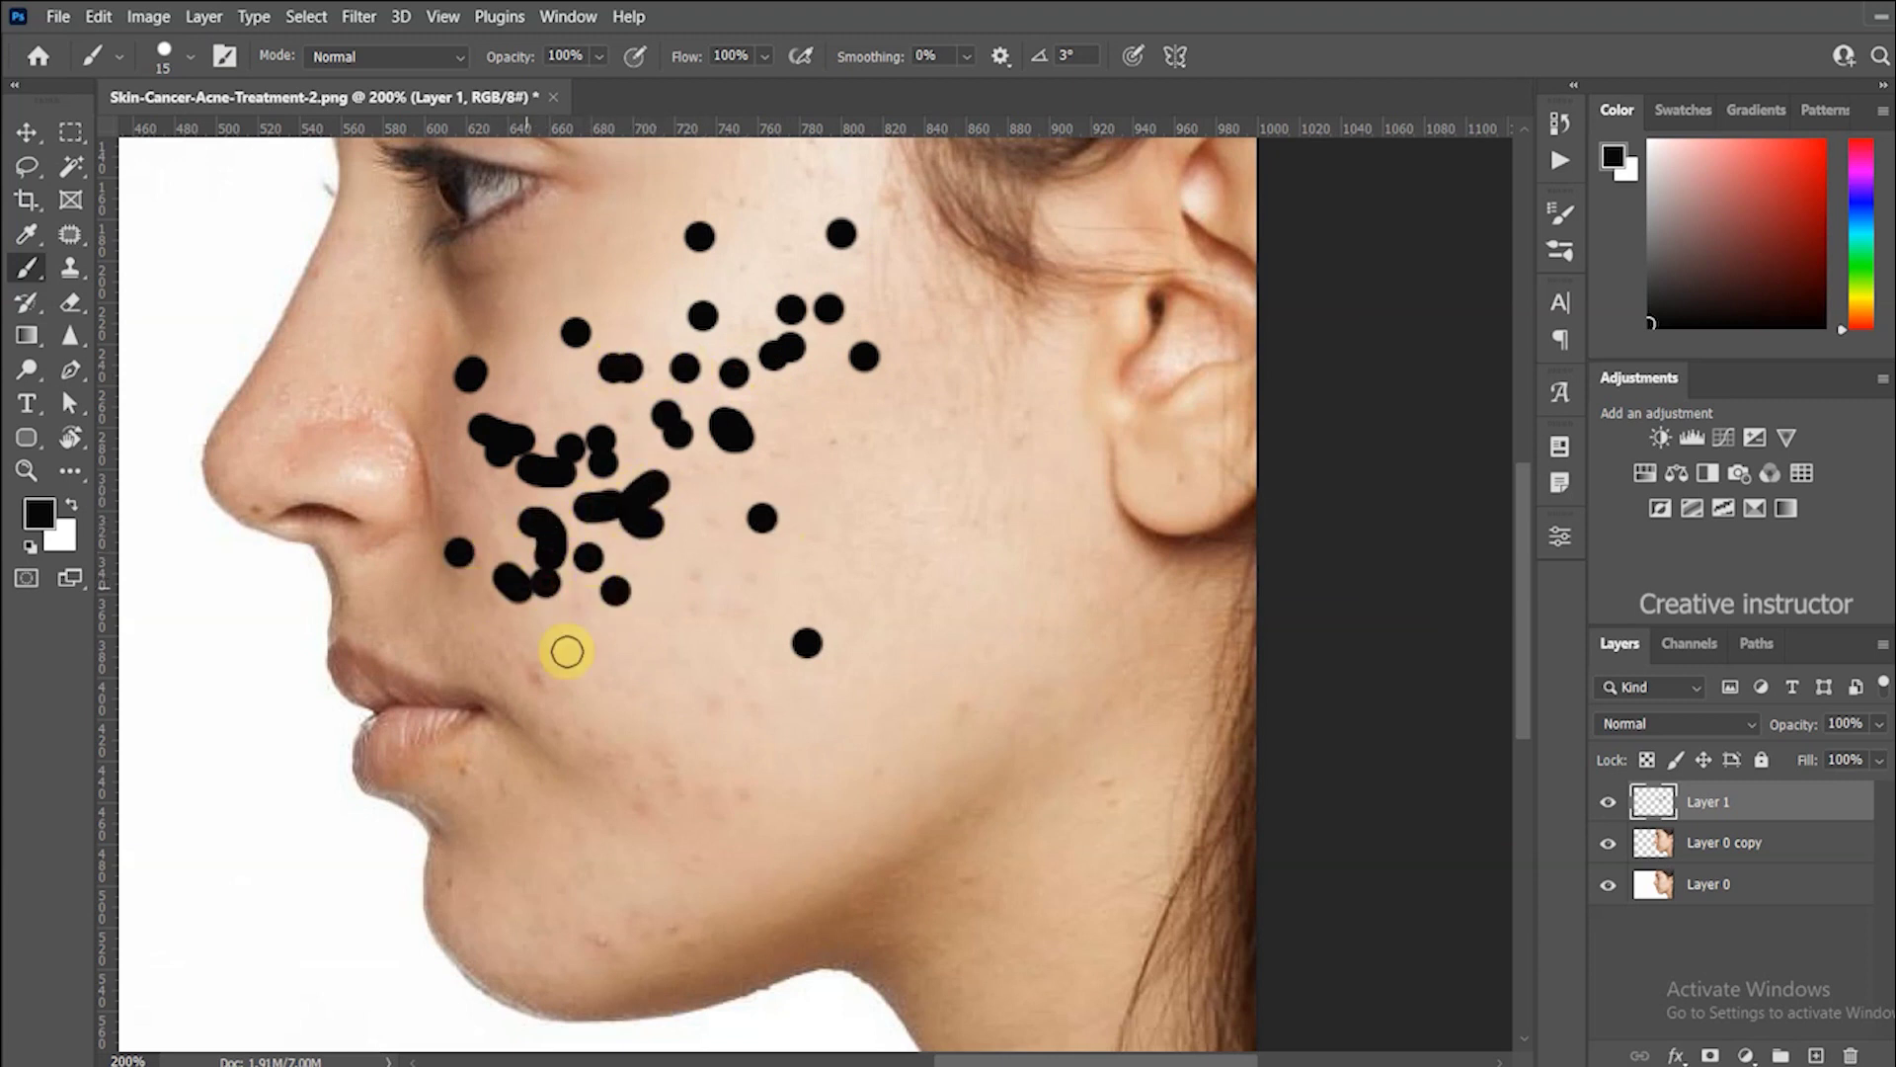
left_click(537, 672)
left_click(555, 733)
left_click(676, 760)
left_click(591, 733)
left_click(601, 752)
left_click_drag(637, 797, 645, 812)
left_click(743, 793)
left_click(714, 708)
left_click(755, 707)
left_click(740, 681)
left_click(741, 612)
left_click(696, 604)
left_click(698, 577)
left_click(751, 579)
left_click(1103, 778)
left_click(1114, 802)
left_click(967, 875)
left_click(880, 771)
left_click(962, 709)
left_click(672, 926)
left_click(602, 942)
left_click(632, 914)
left_click(640, 936)
left_click(452, 881)
left_click(465, 772)
left_click(831, 444)
scroll(885, 381, "up", 3)
left_click(810, 226)
left_click(746, 201)
left_click(804, 257)
left_click(833, 261)
left_click(738, 287)
left_click(739, 355)
scroll(580, 246, "up", 3)
left_click(583, 240)
scroll(610, 244, "up", 4)
left_click(609, 231)
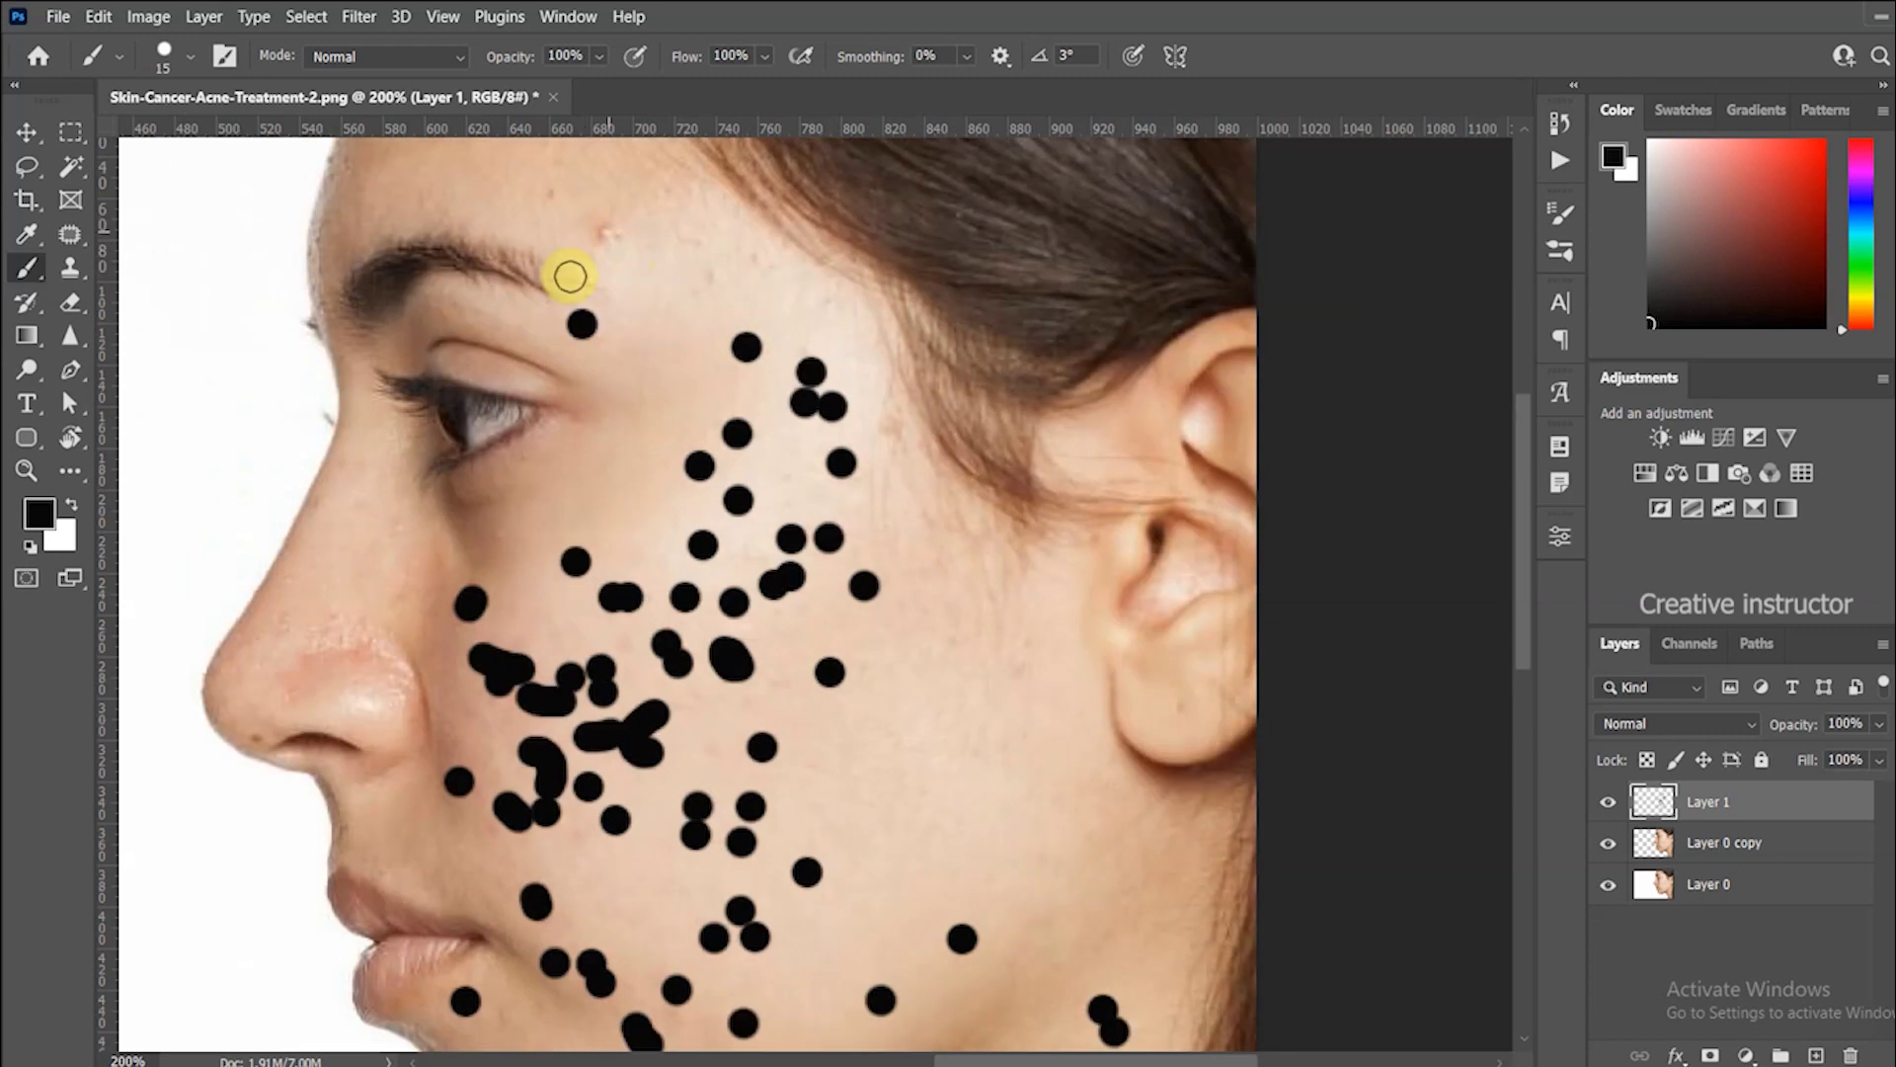
scroll(555, 268, "up", 3)
scroll(519, 316, "up", 3)
left_click(555, 344)
left_click(712, 430)
left_click(759, 409)
scroll(838, 584, "down", 8)
left_click(285, 586)
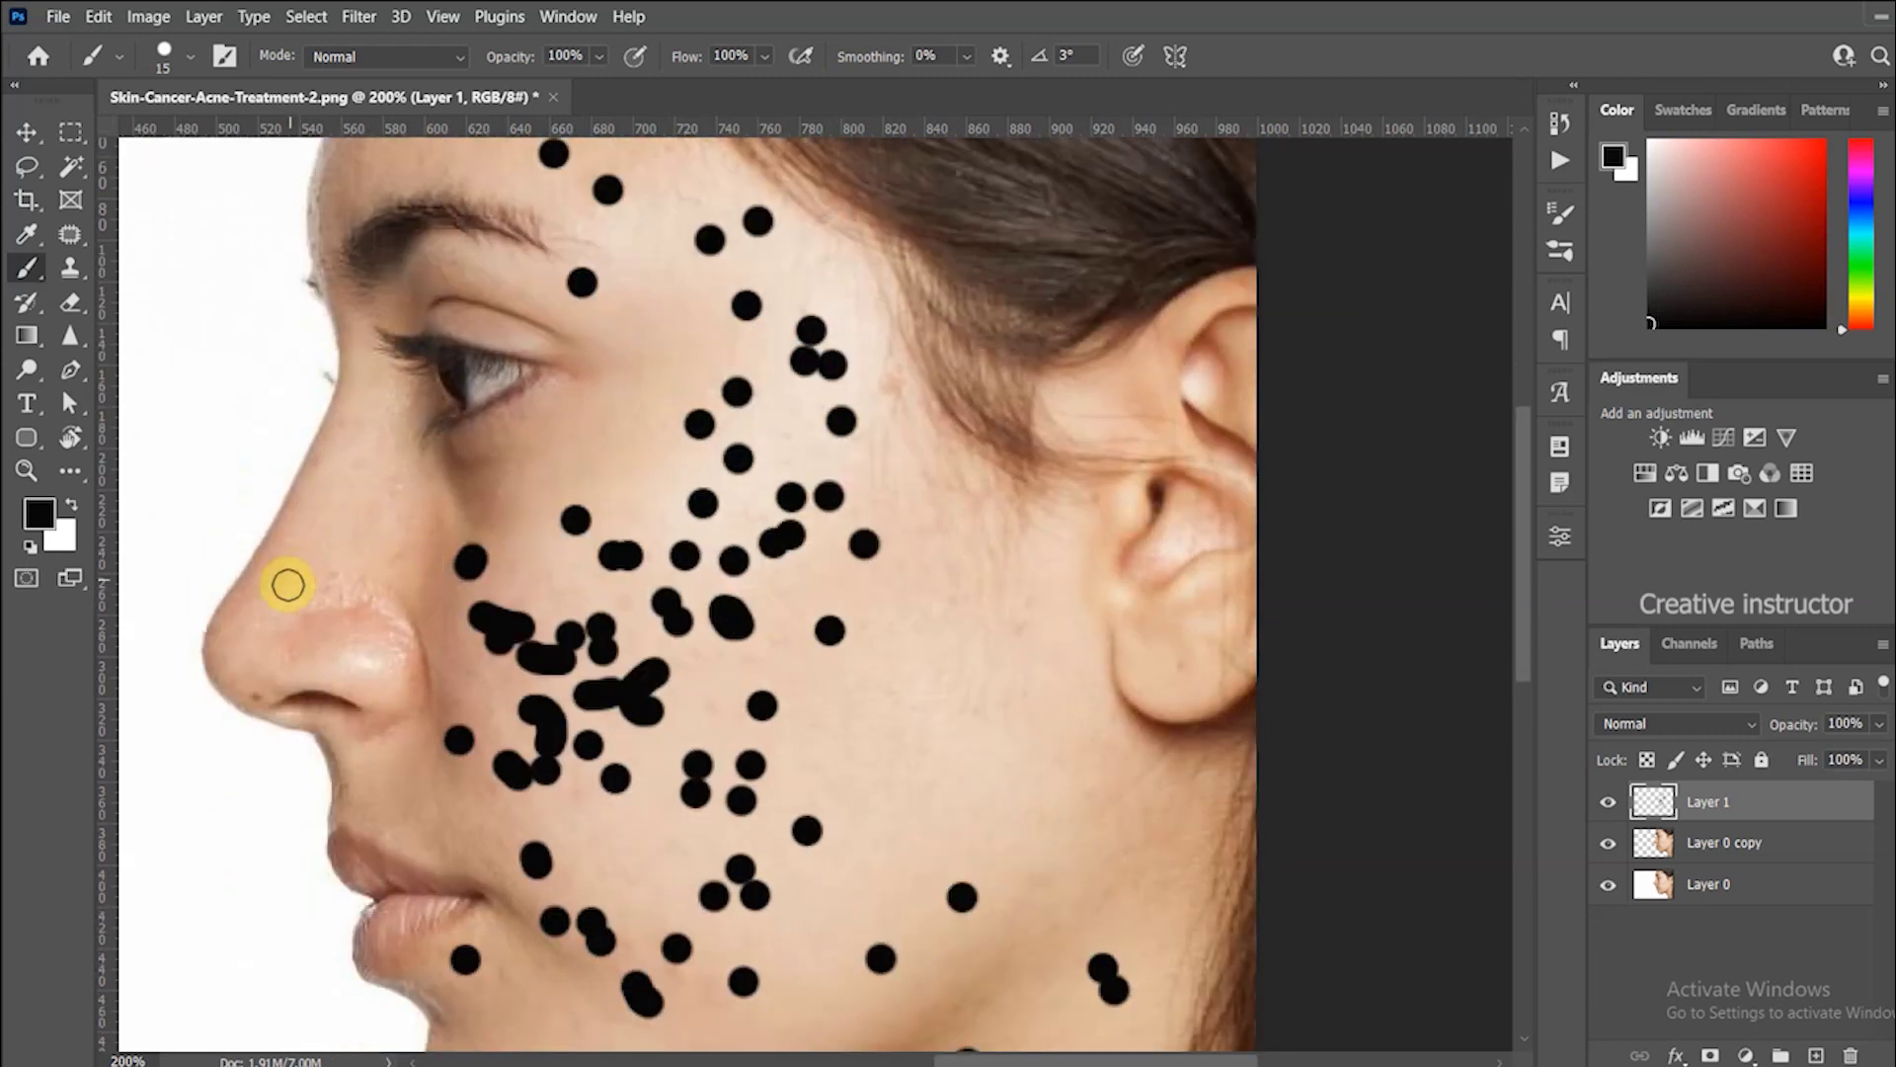
left_click(325, 461)
scroll(825, 635, "down", 3)
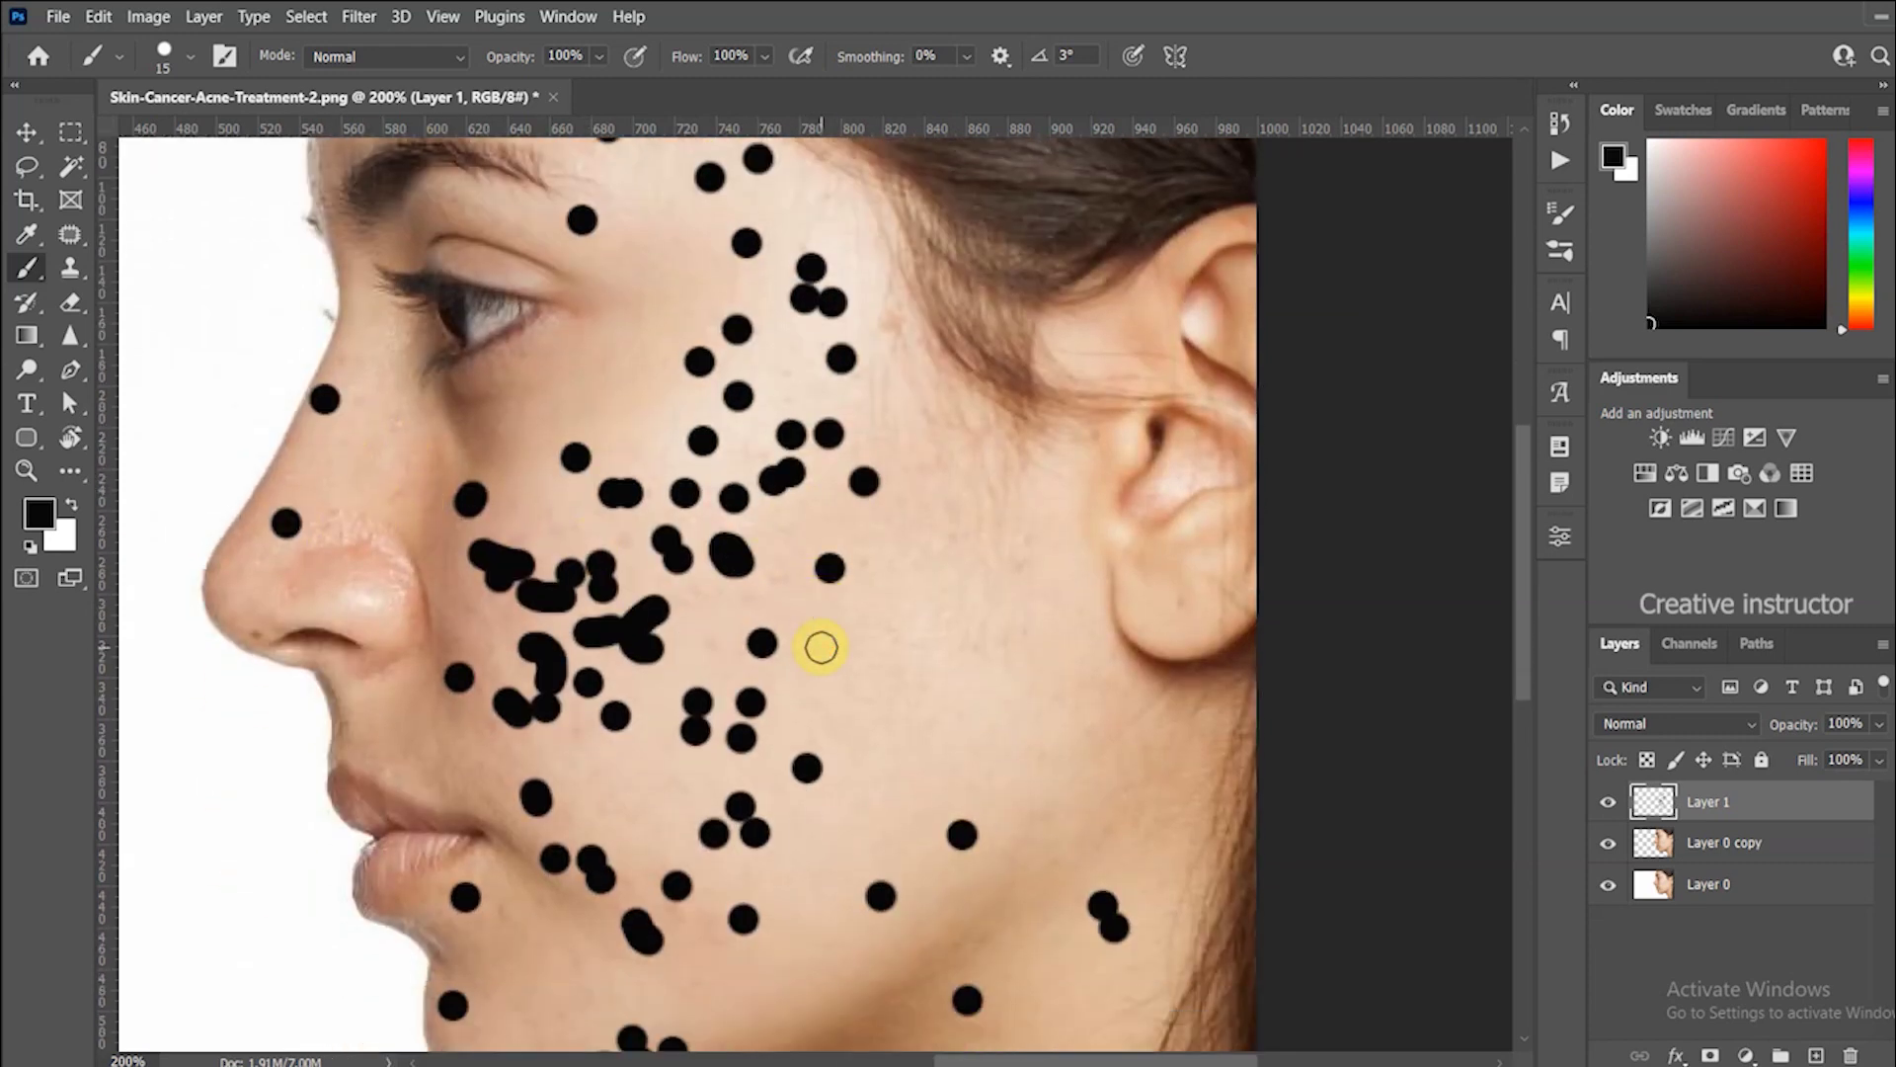
mouse_move(326, 521)
left_mouse_down()
mouse_move(365, 523)
mouse_move(322, 524)
left_mouse_up()
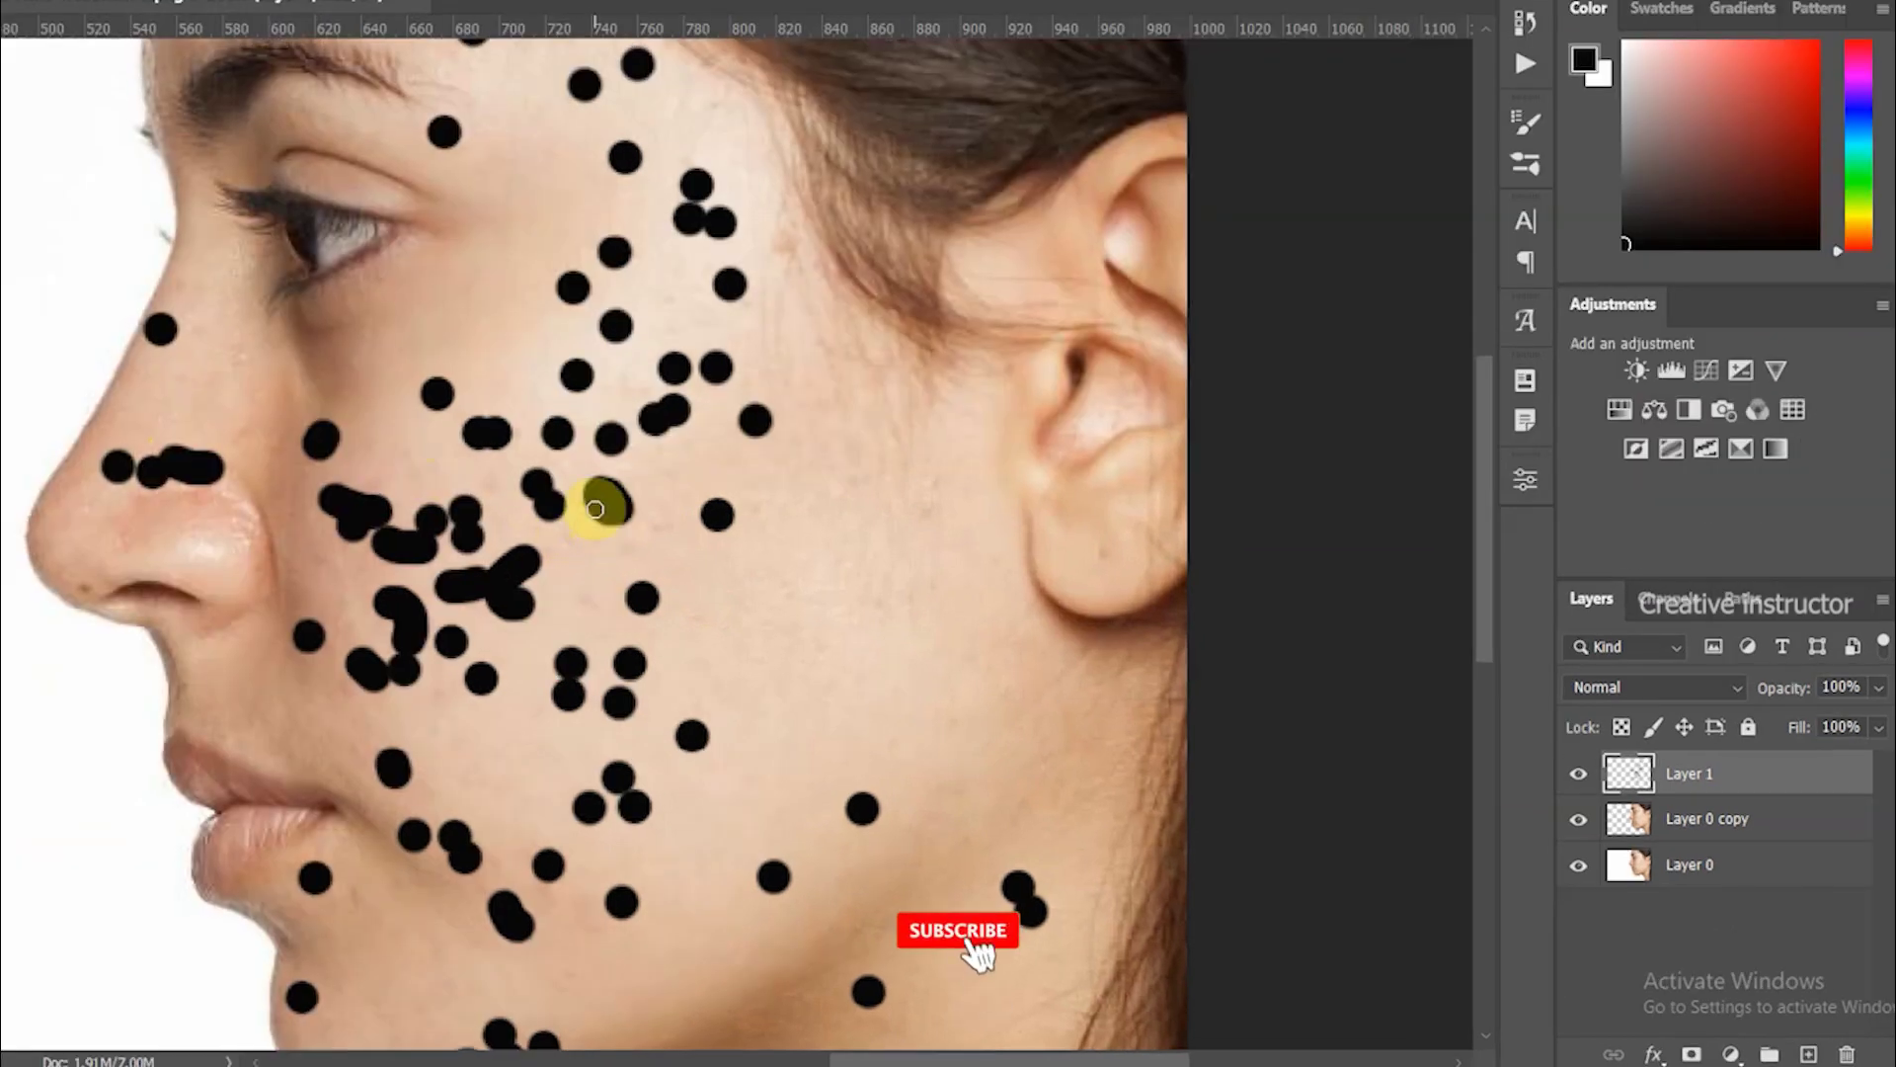
Load the painted dots of Layer 1 as a selection and hide Layer 1.
key("ctrl+minus")
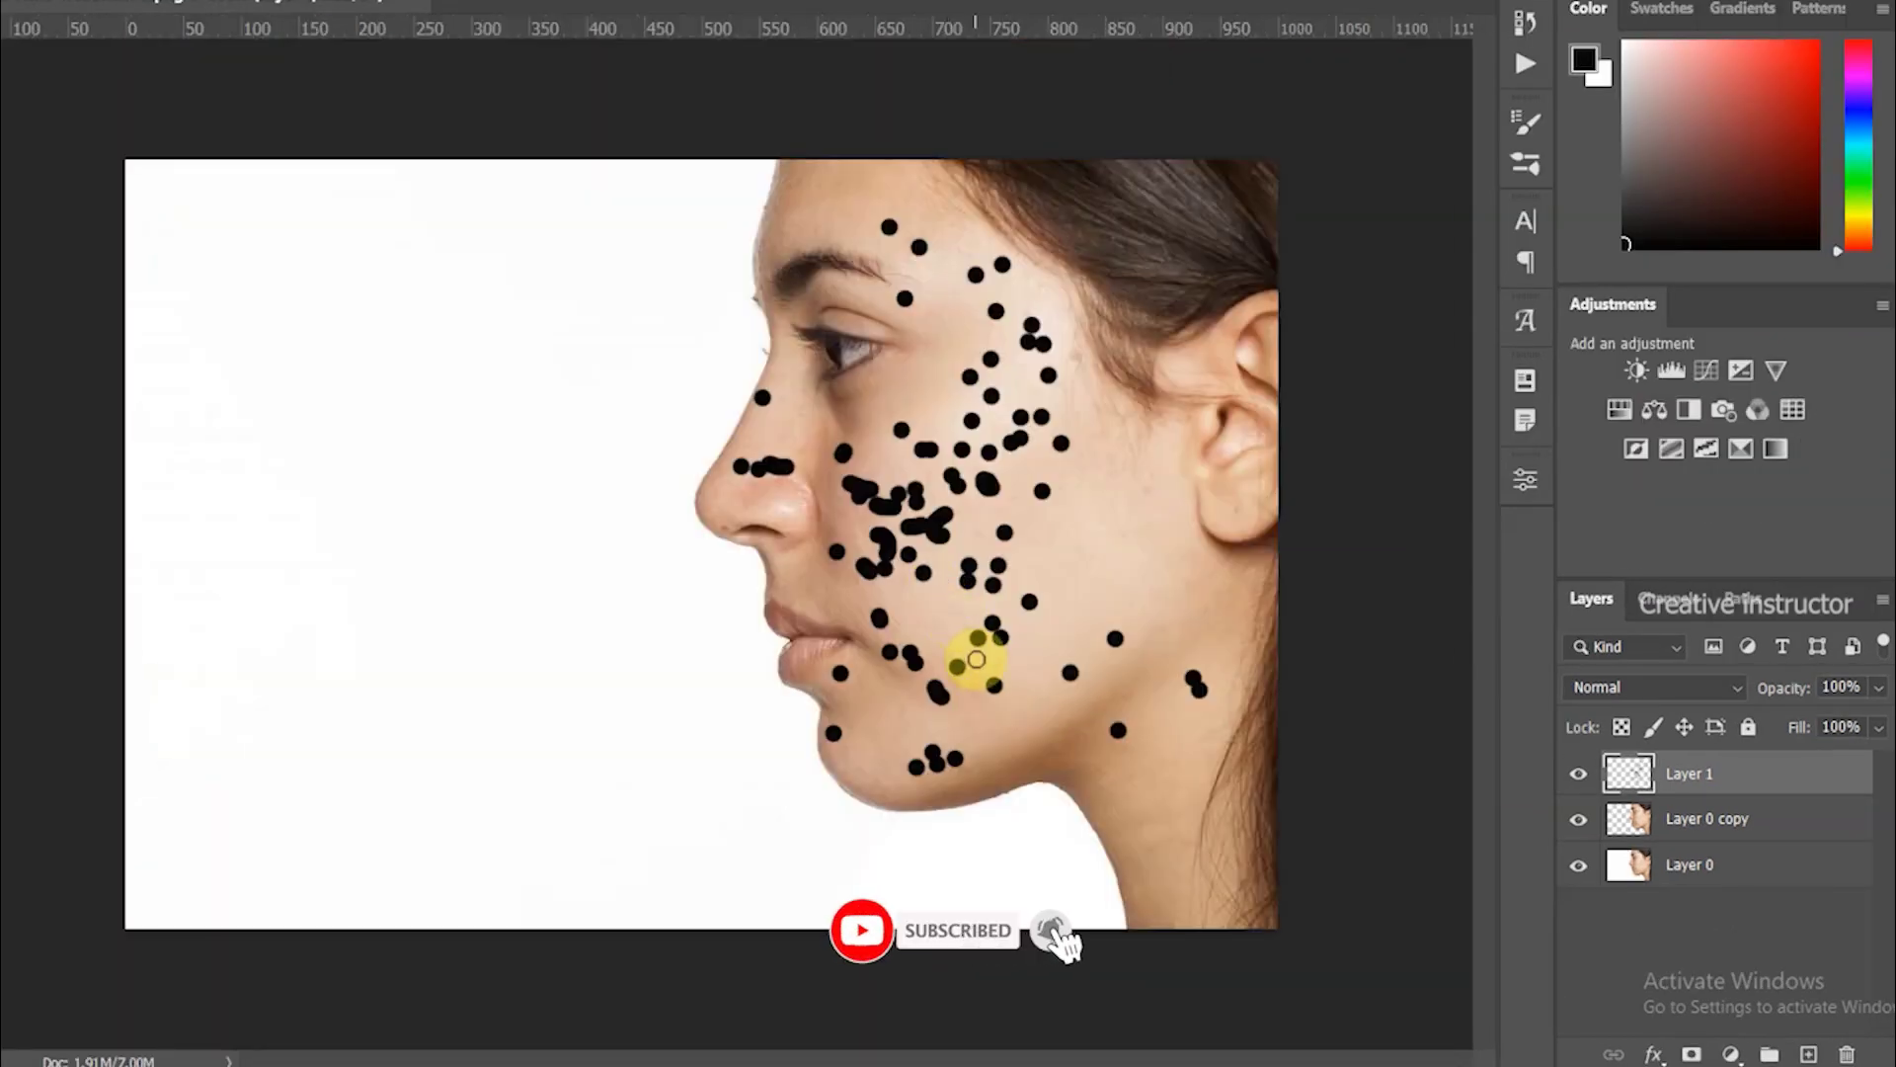
left_click(1629, 777, "ctrl")
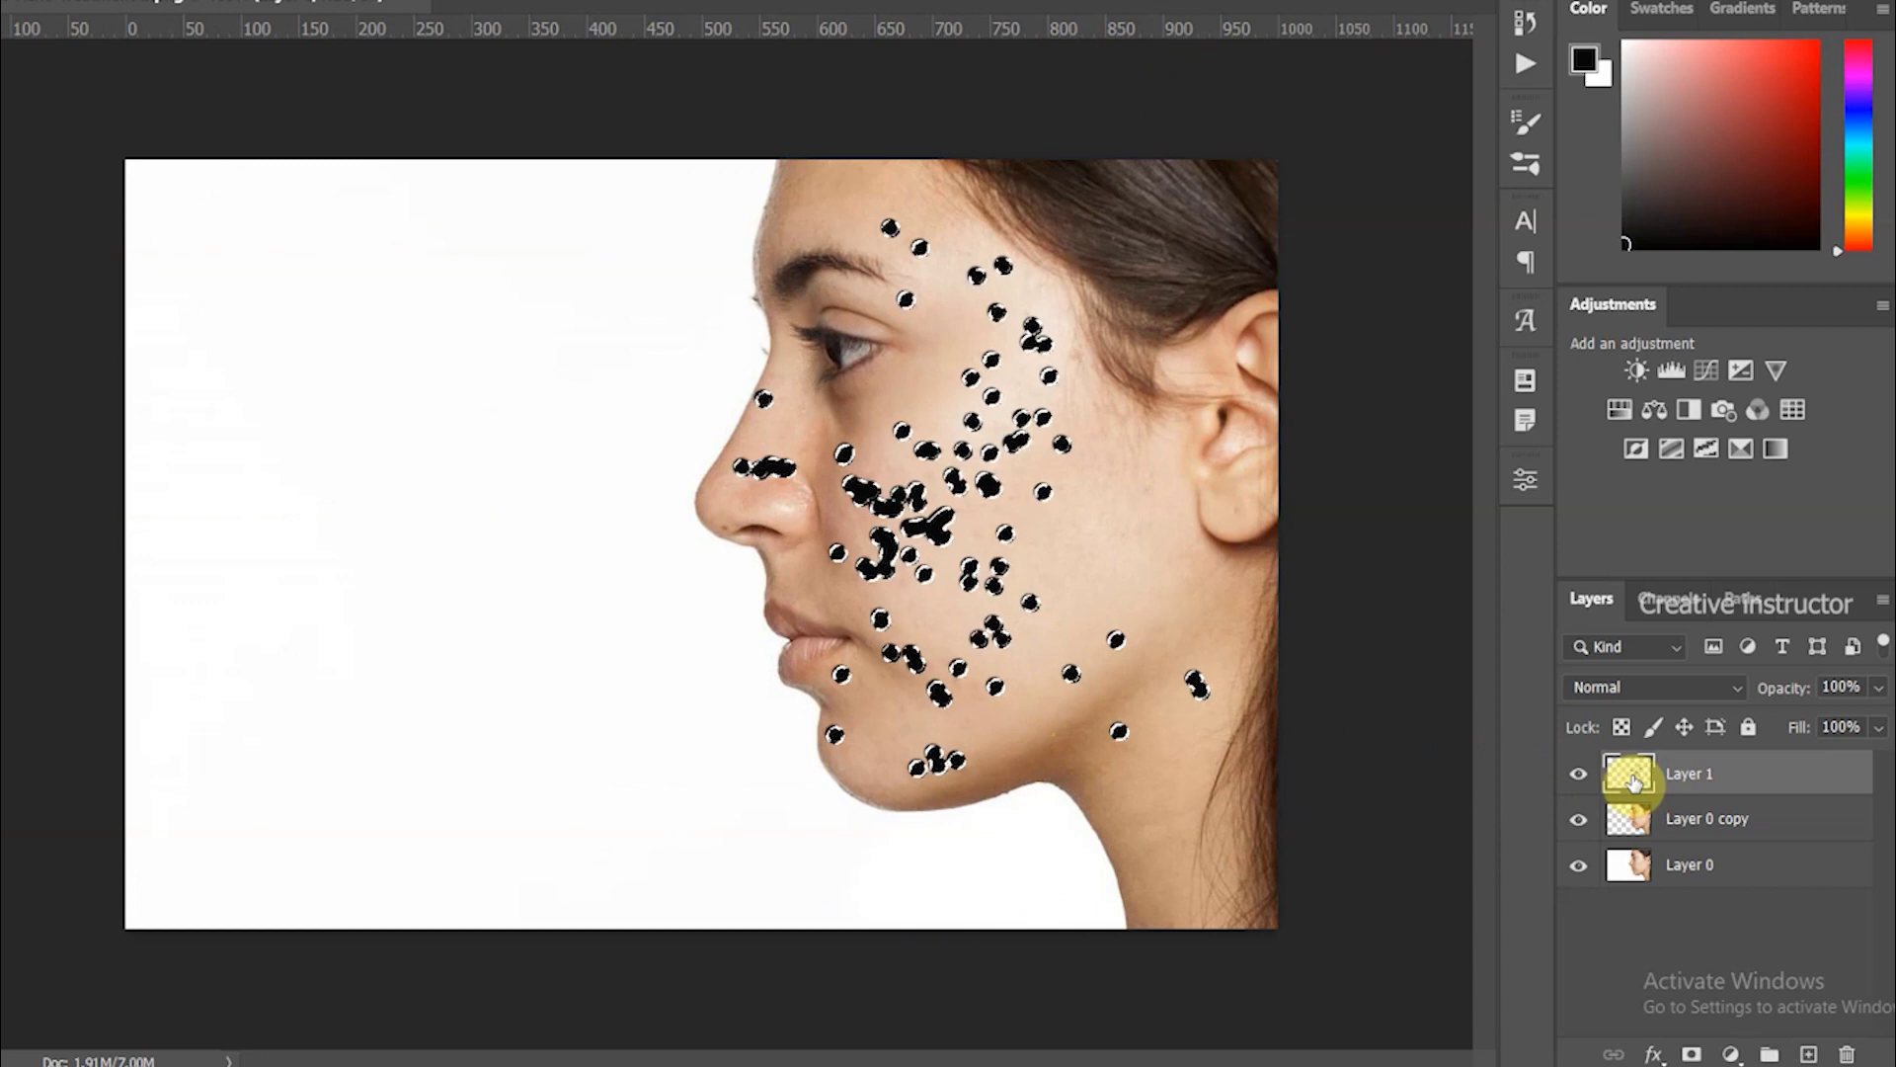
left_click(1580, 776)
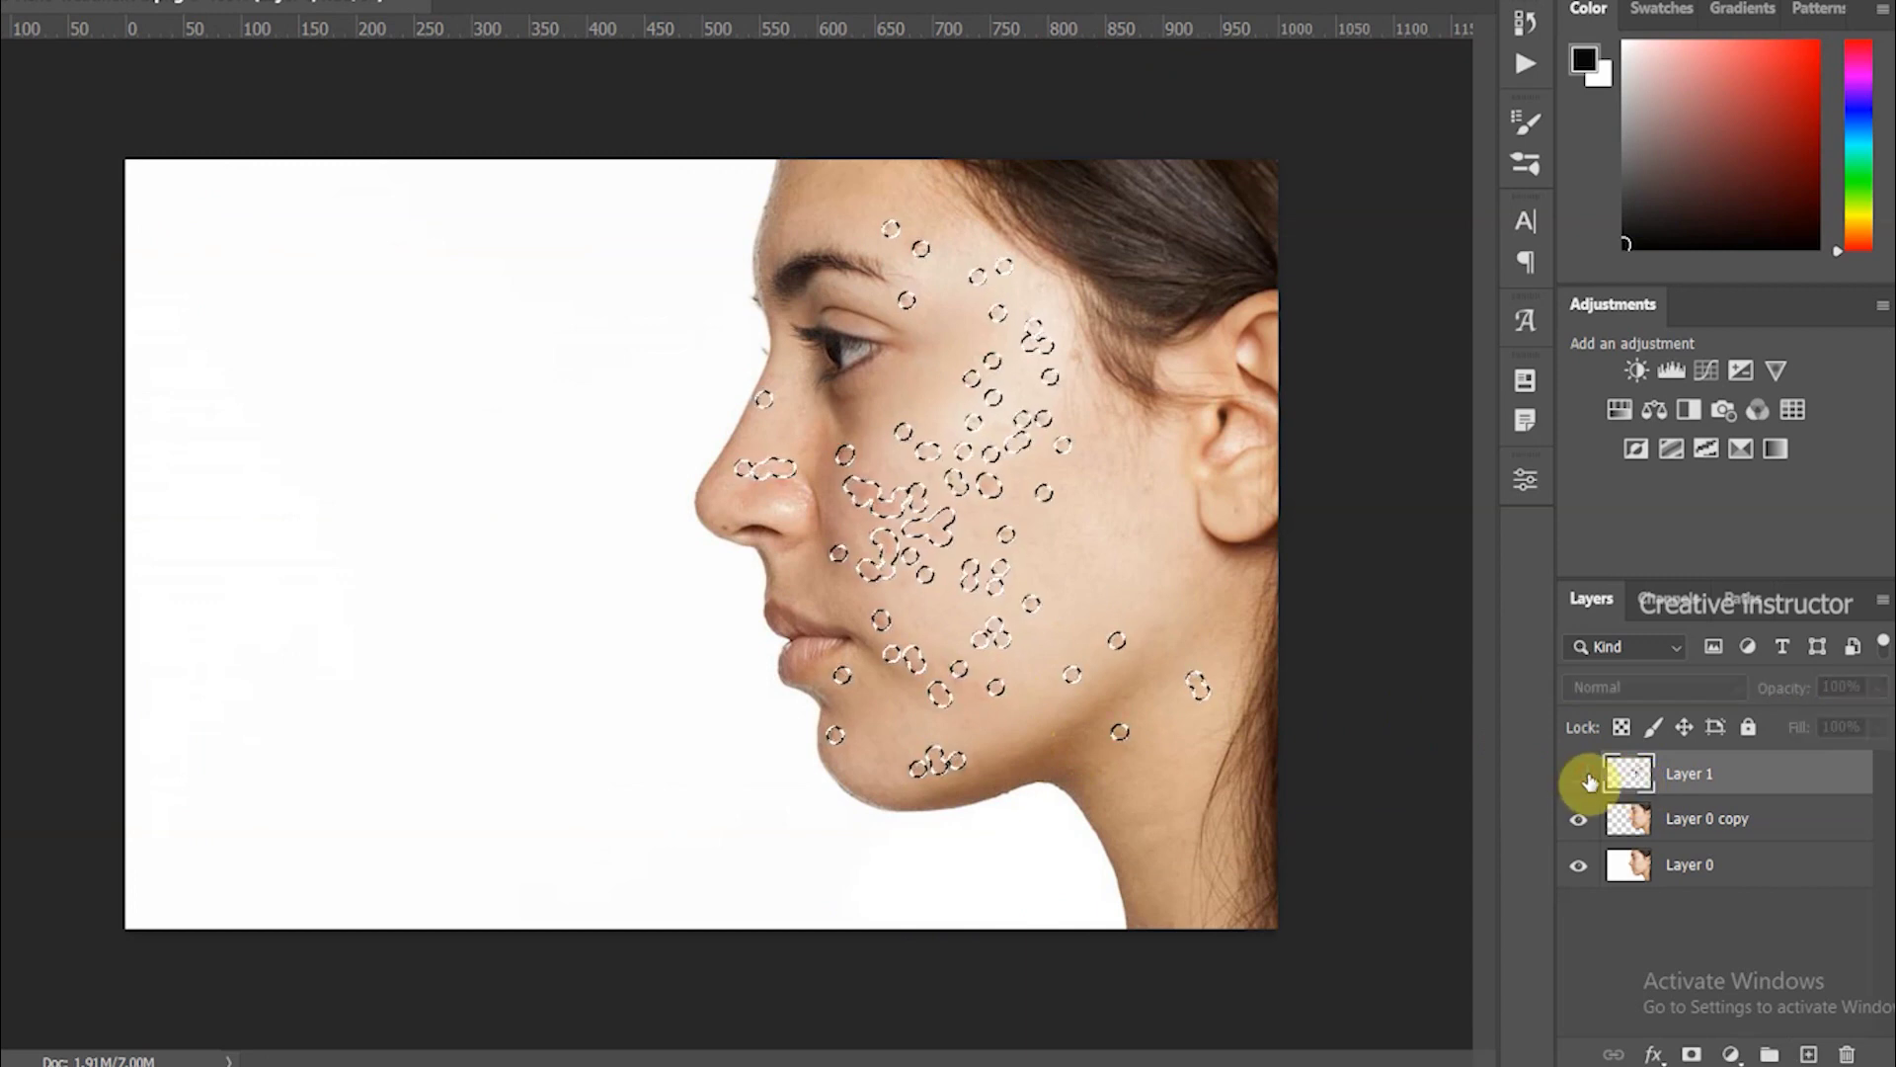
Open Content-Aware Fill for the blemish selection on Layer 0 copy.
left_click(1773, 825)
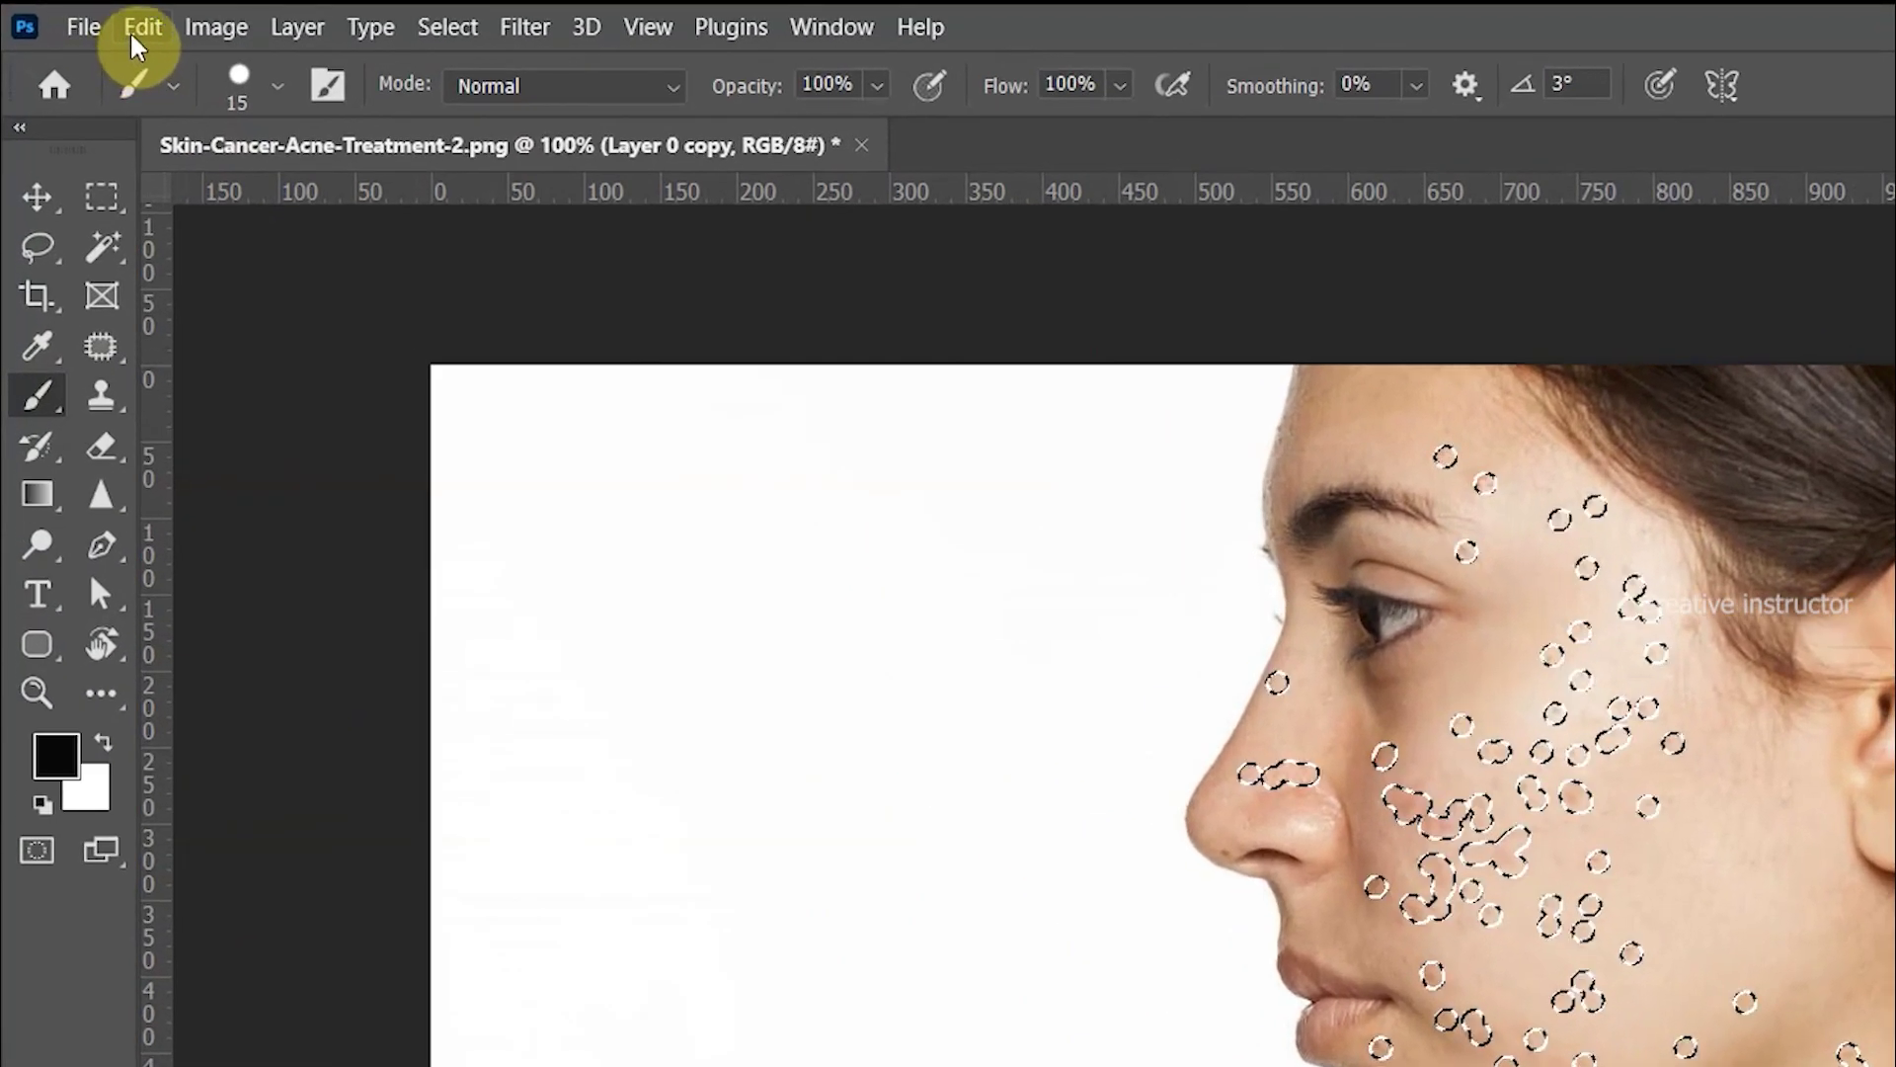
left_click(136, 37)
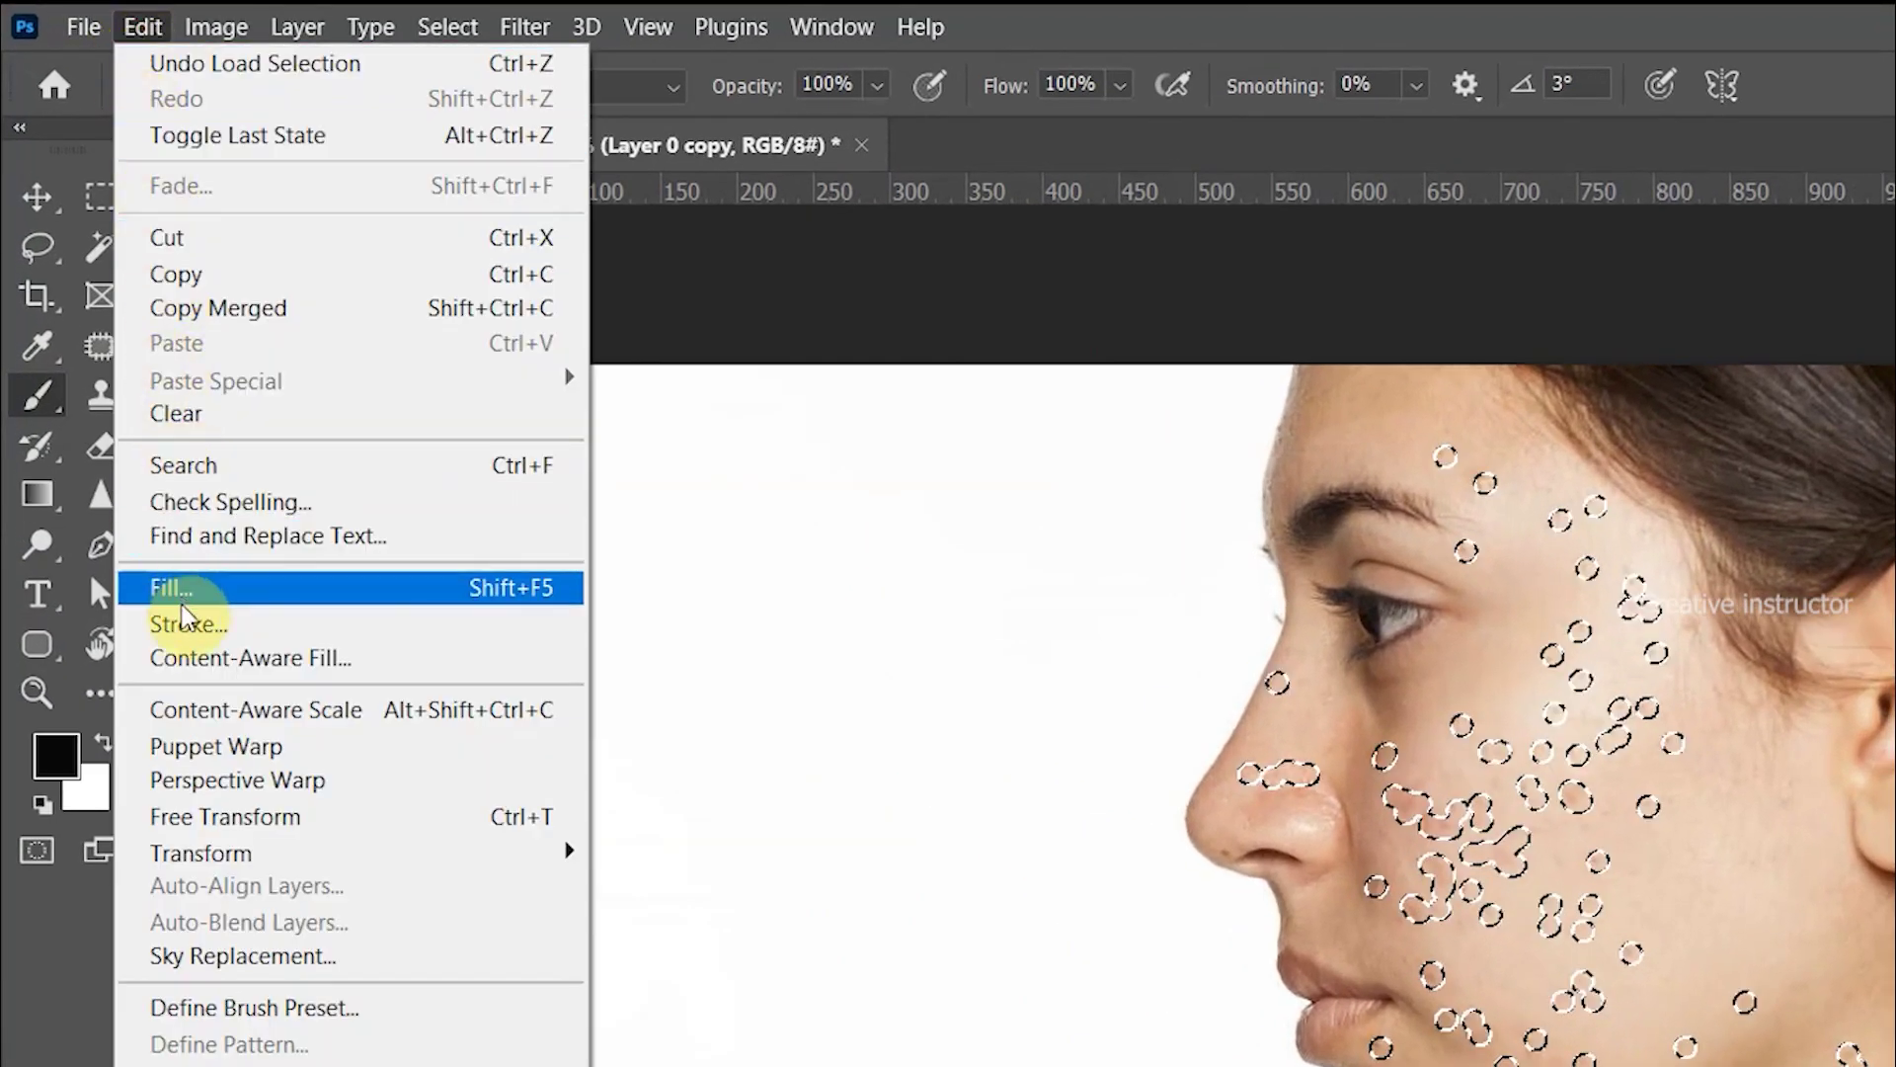
left_click(188, 658)
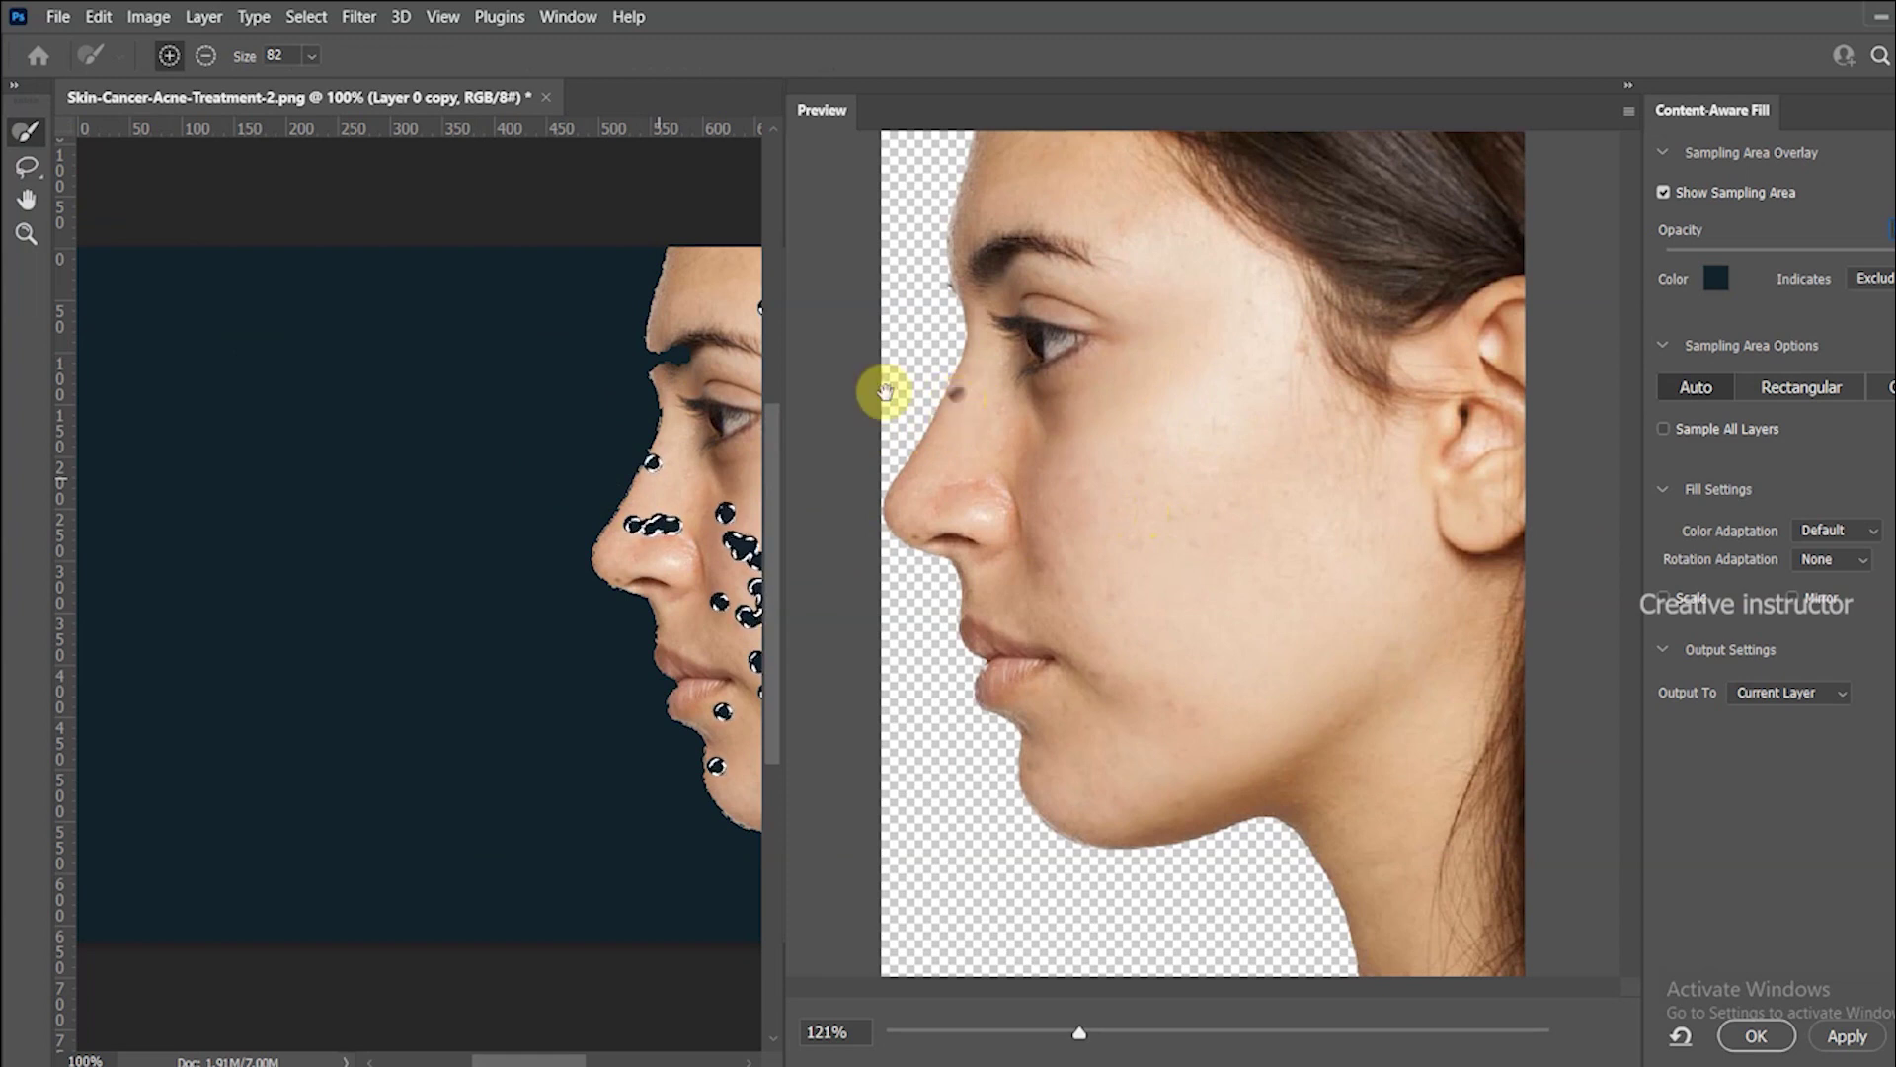
Refine the fill selection with the Lasso tool, subtracting the nose-bridge and chin spots and adding one under the nose tip.
left_click(27, 167)
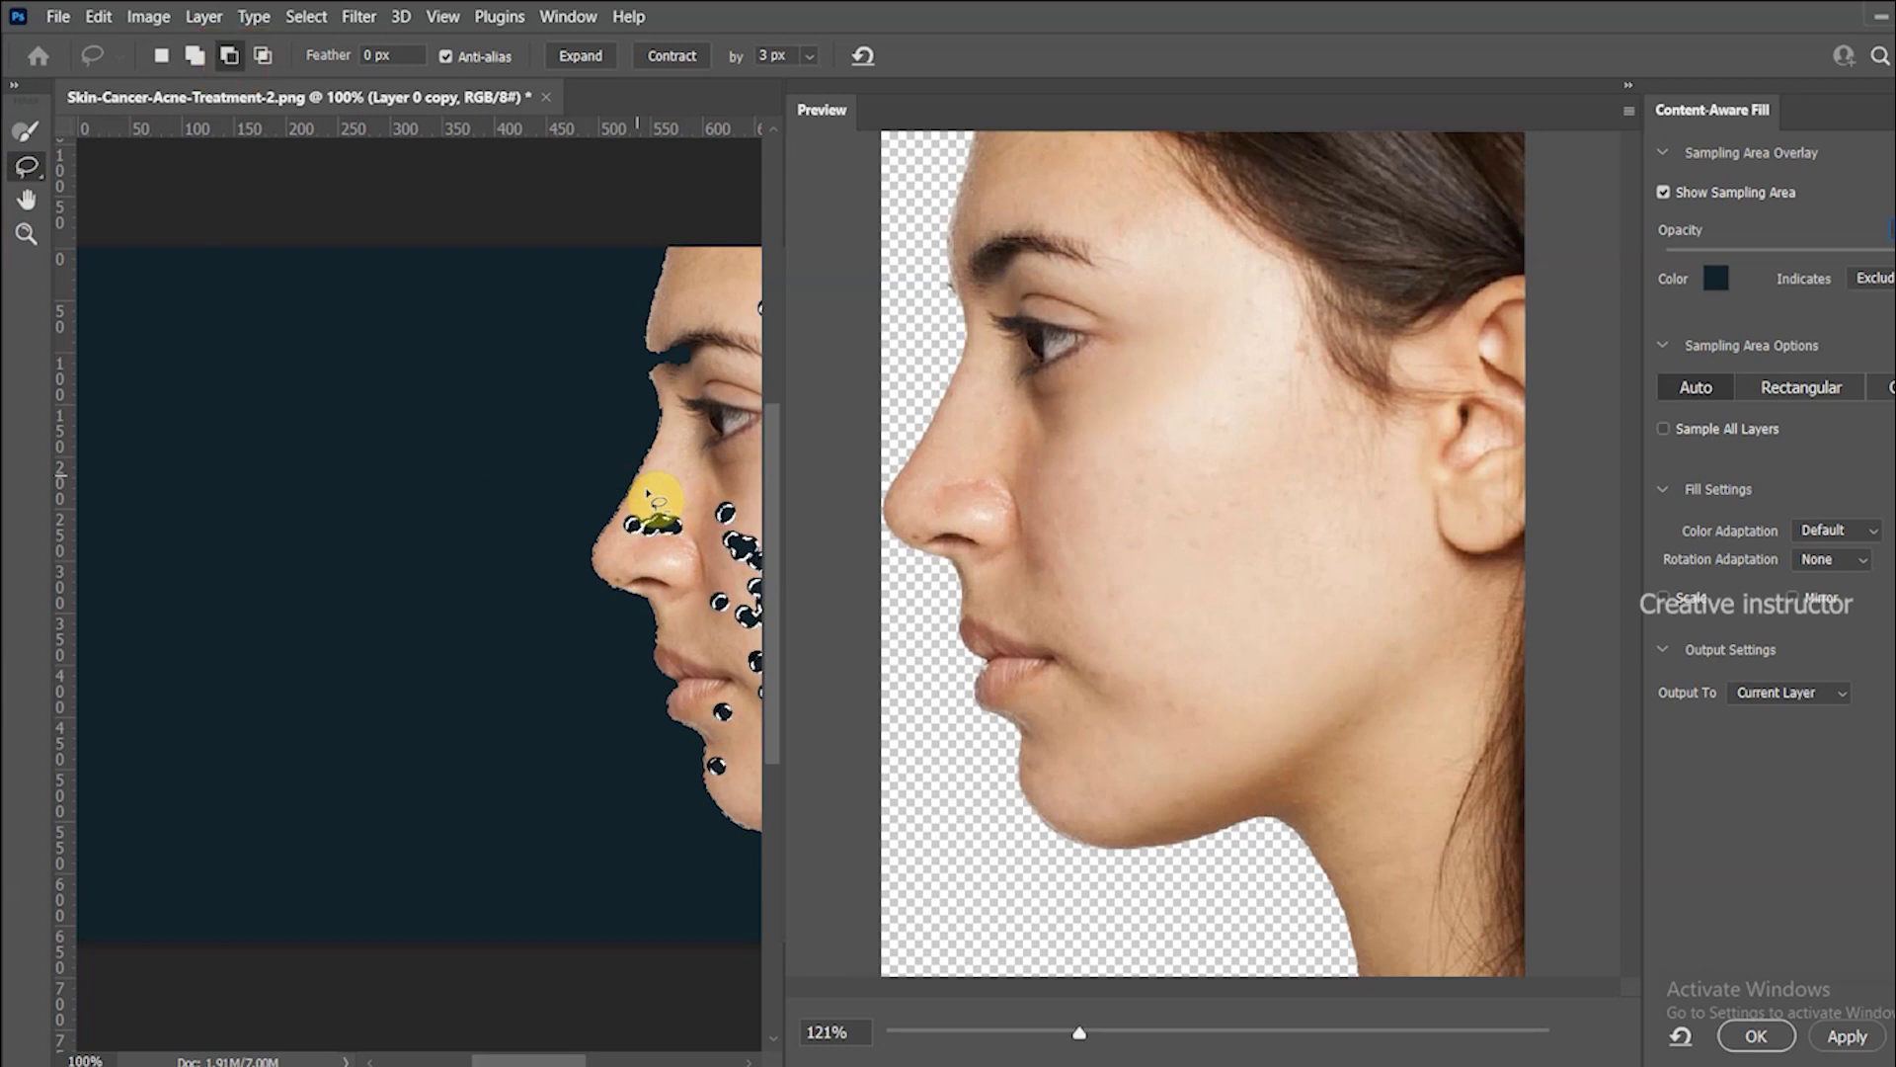
left_click(193, 59)
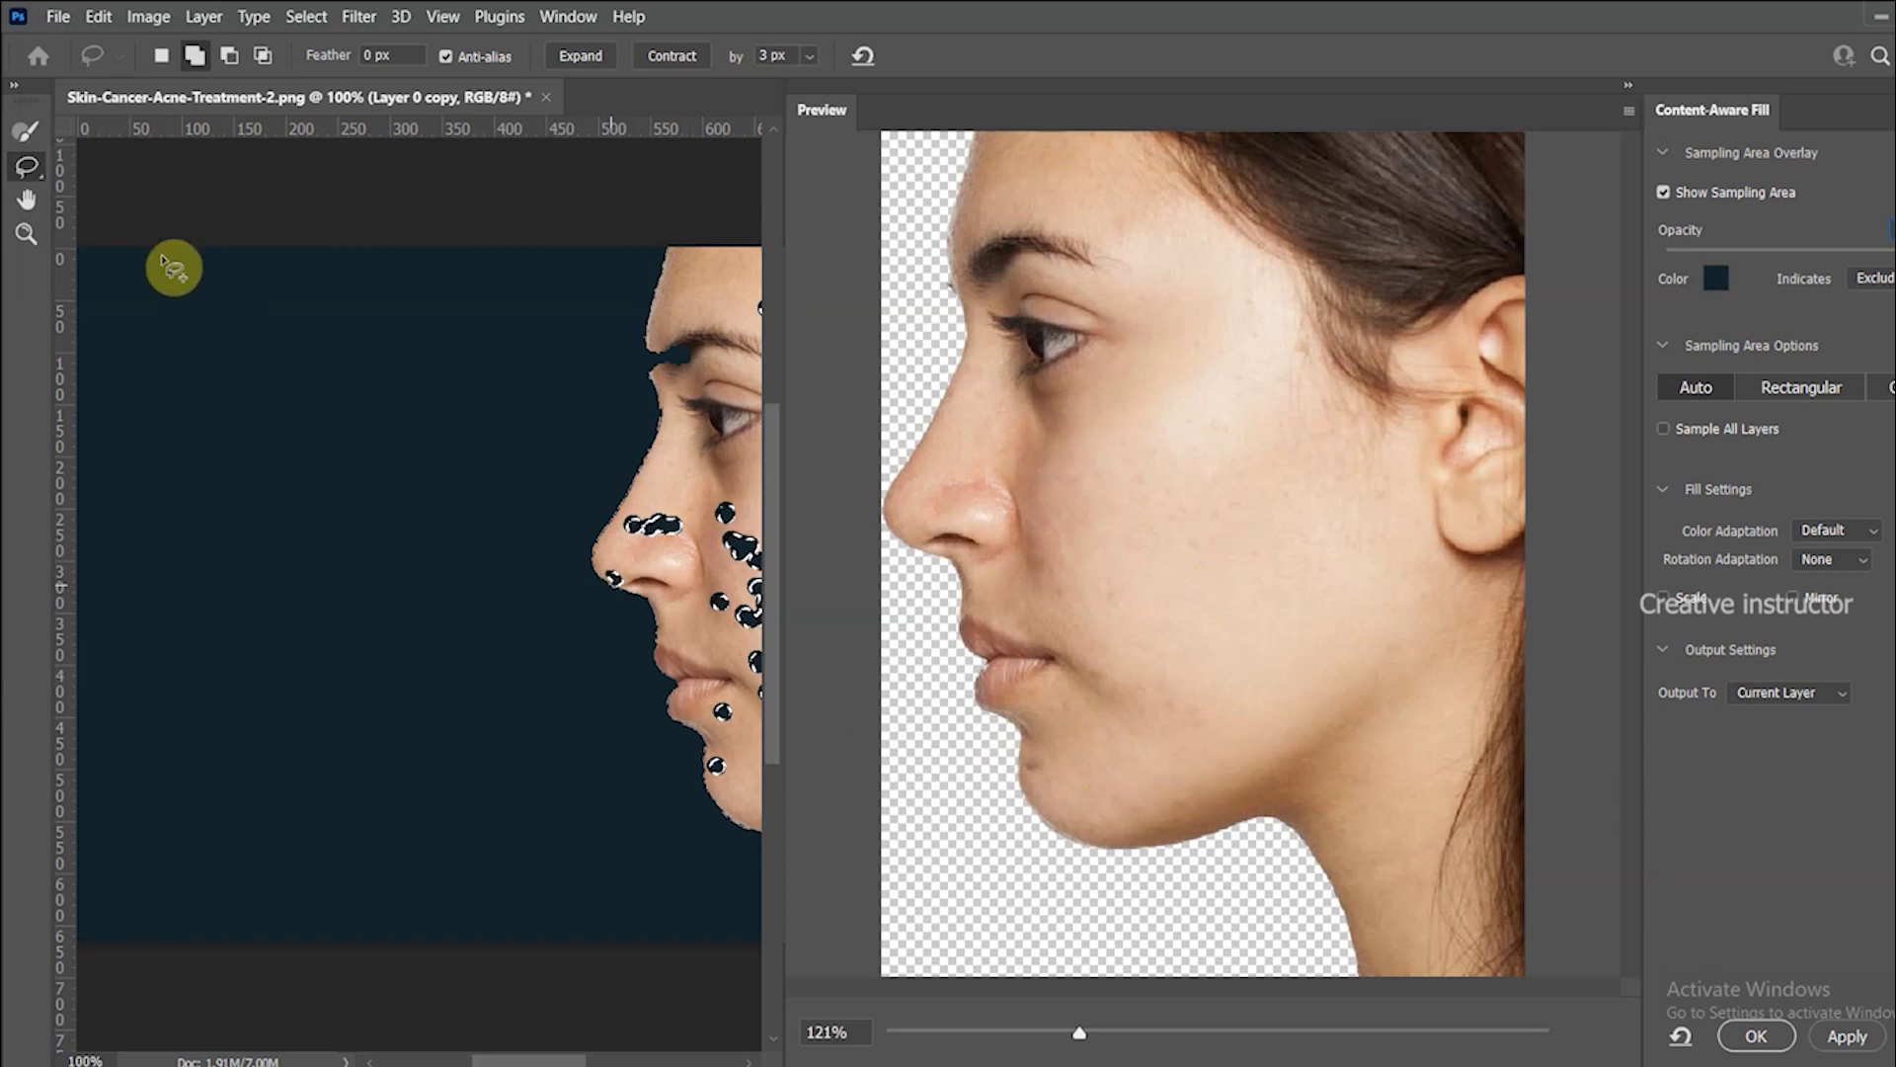
left_click(230, 56)
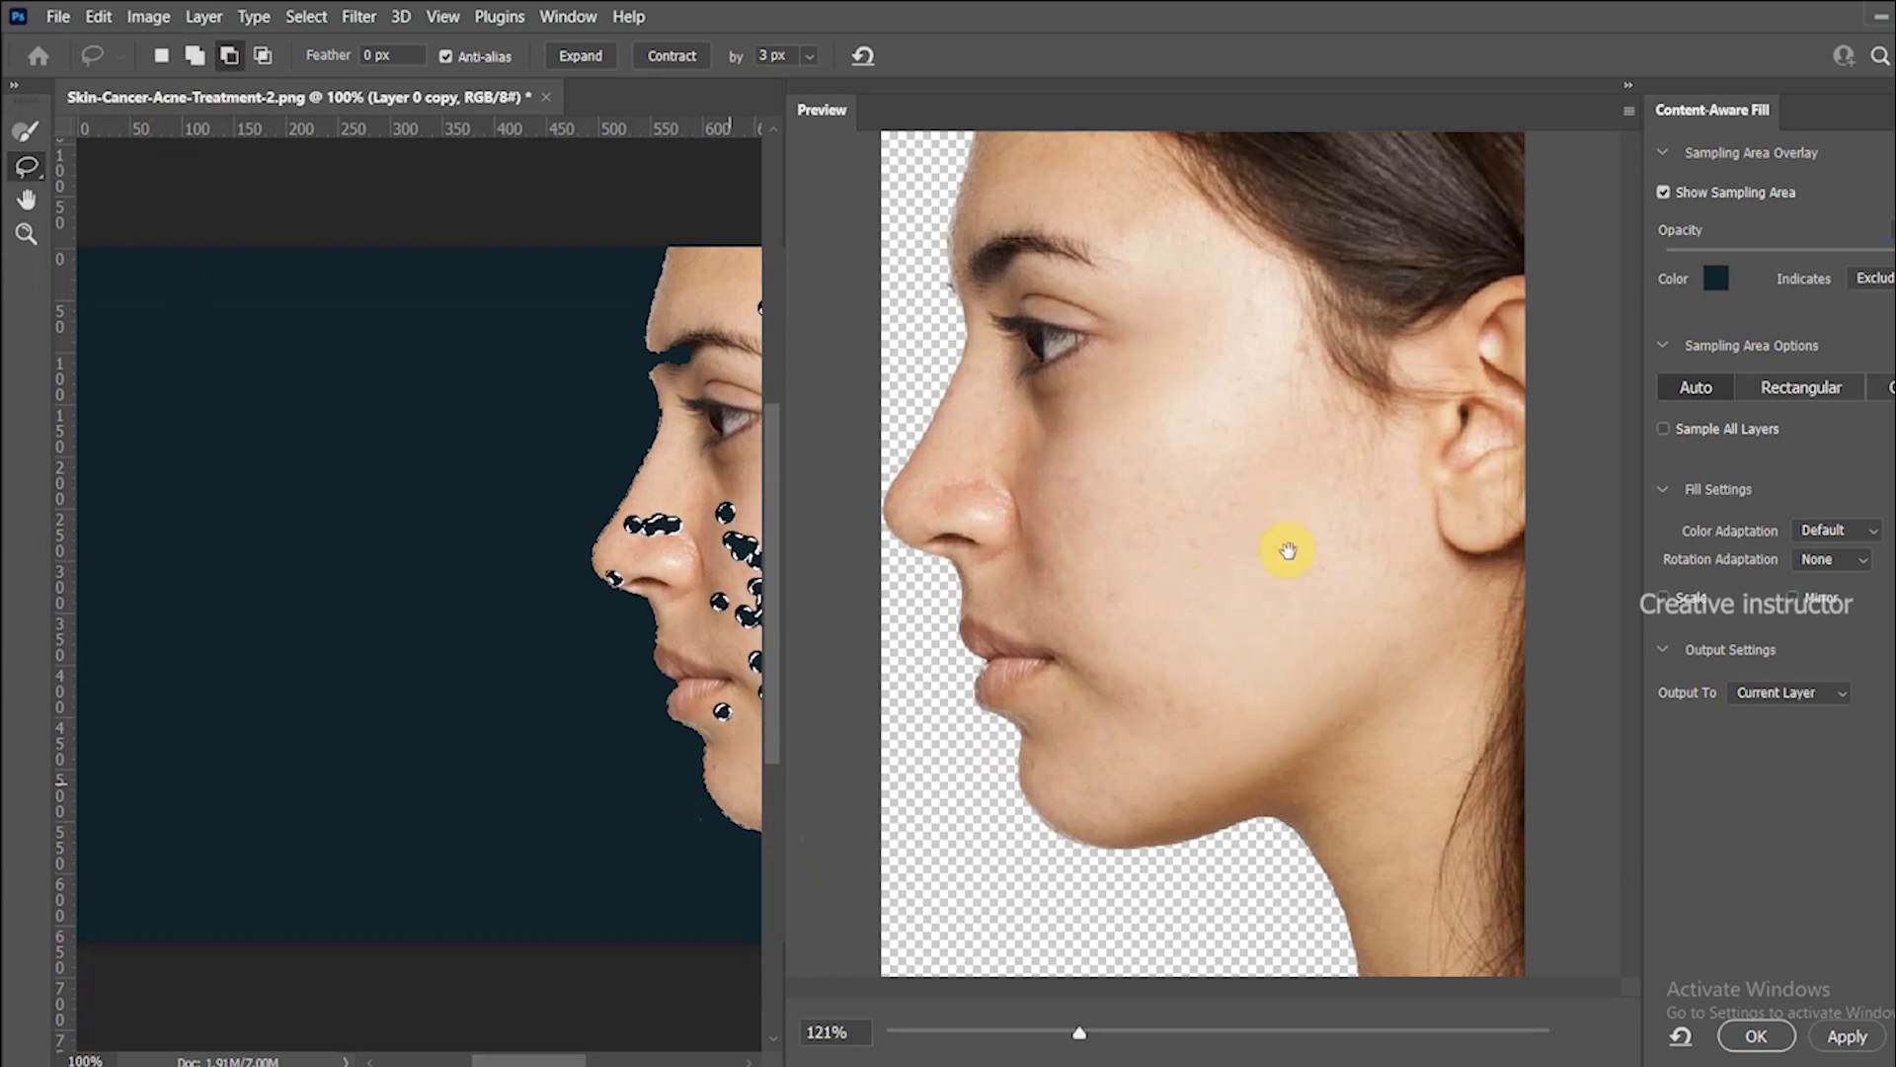
Apply the Content-Aware Fill and clear the selection, checking the retouched copy against the original Layer 0.
left_click(1758, 1039)
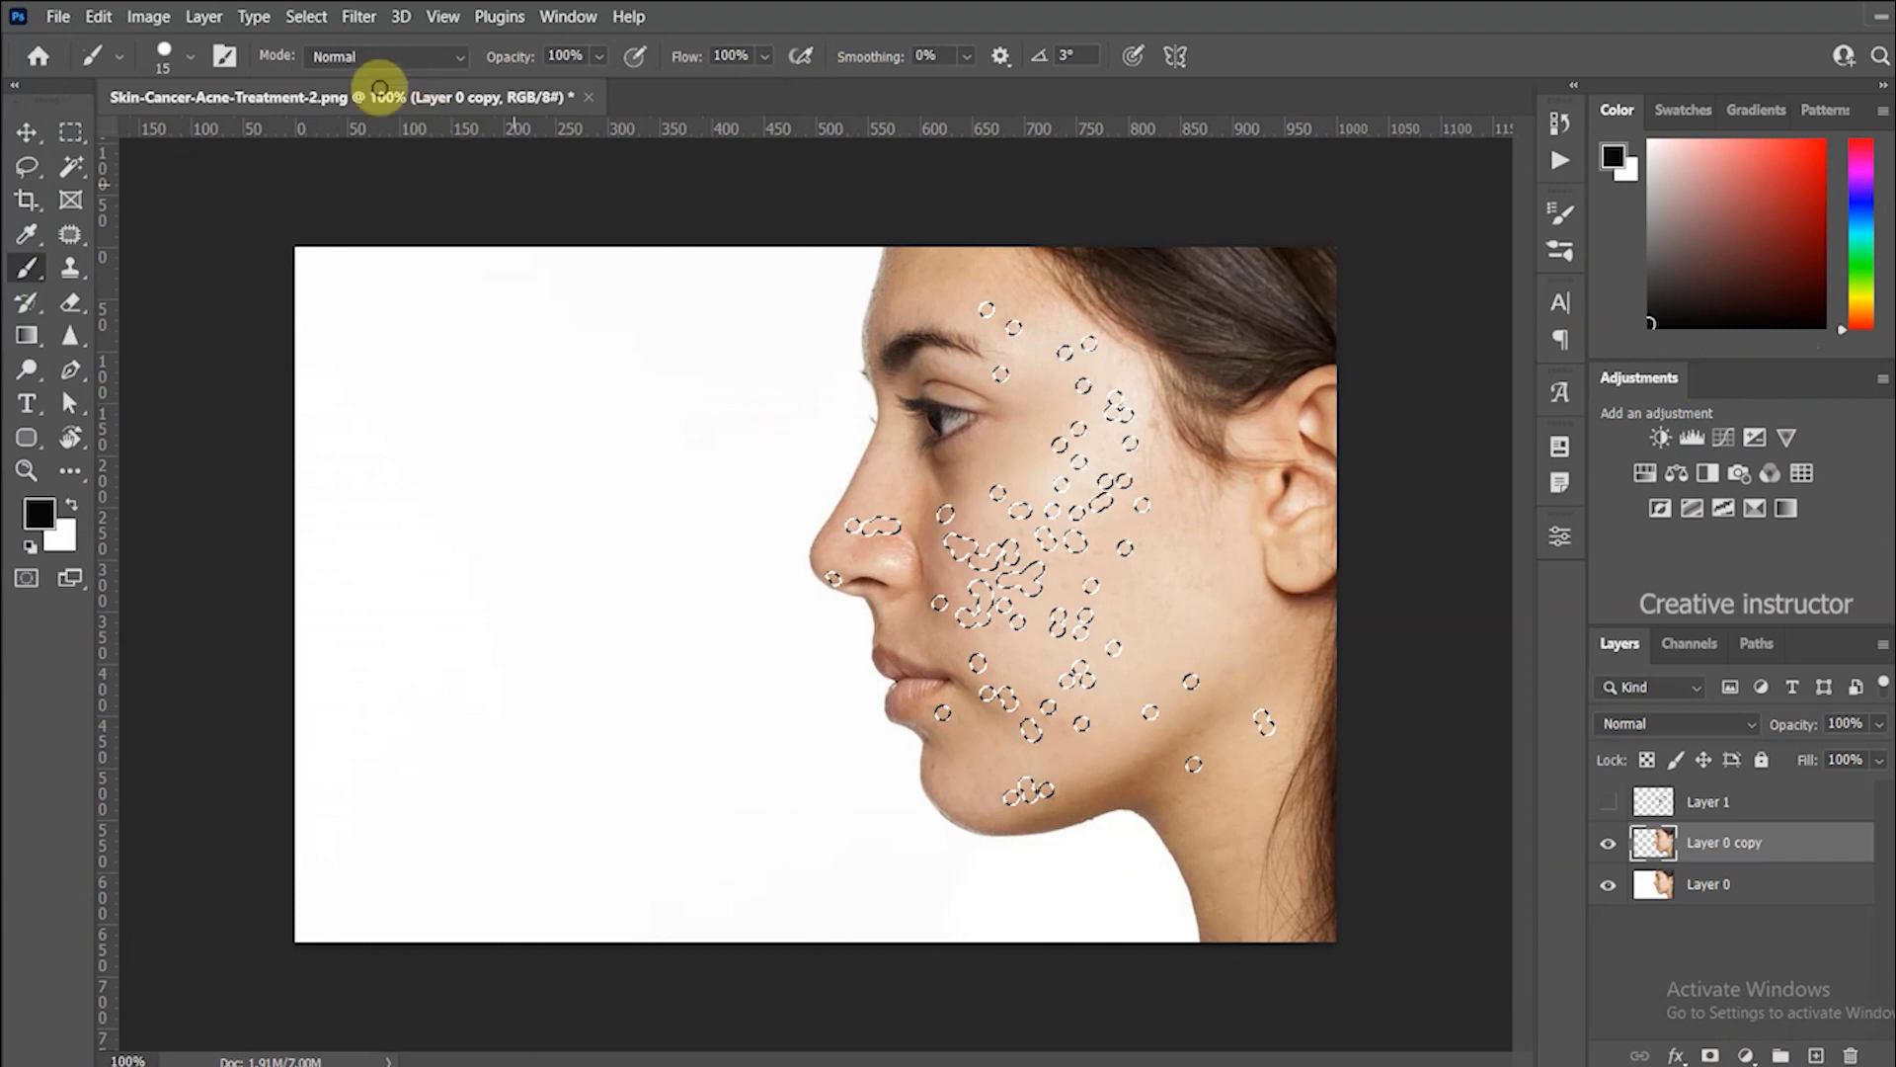
left_click(302, 17)
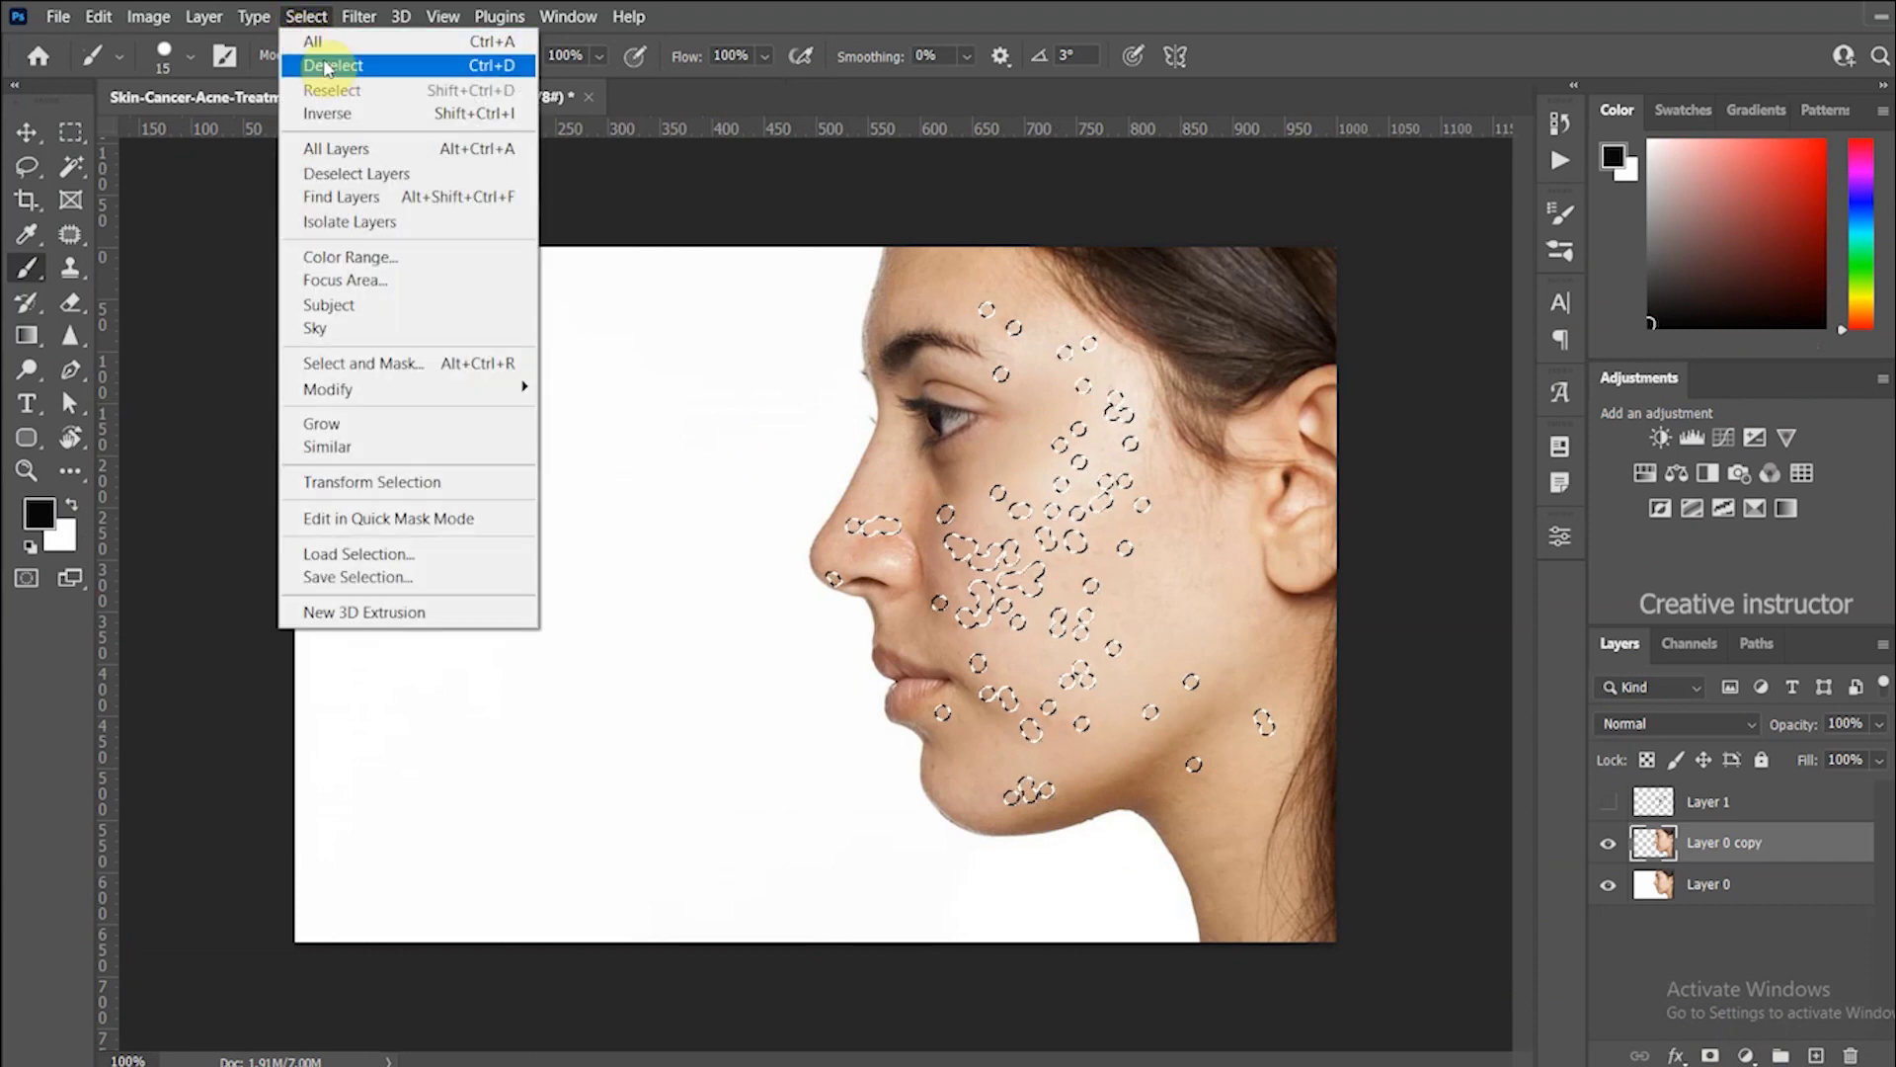
left_click(326, 67)
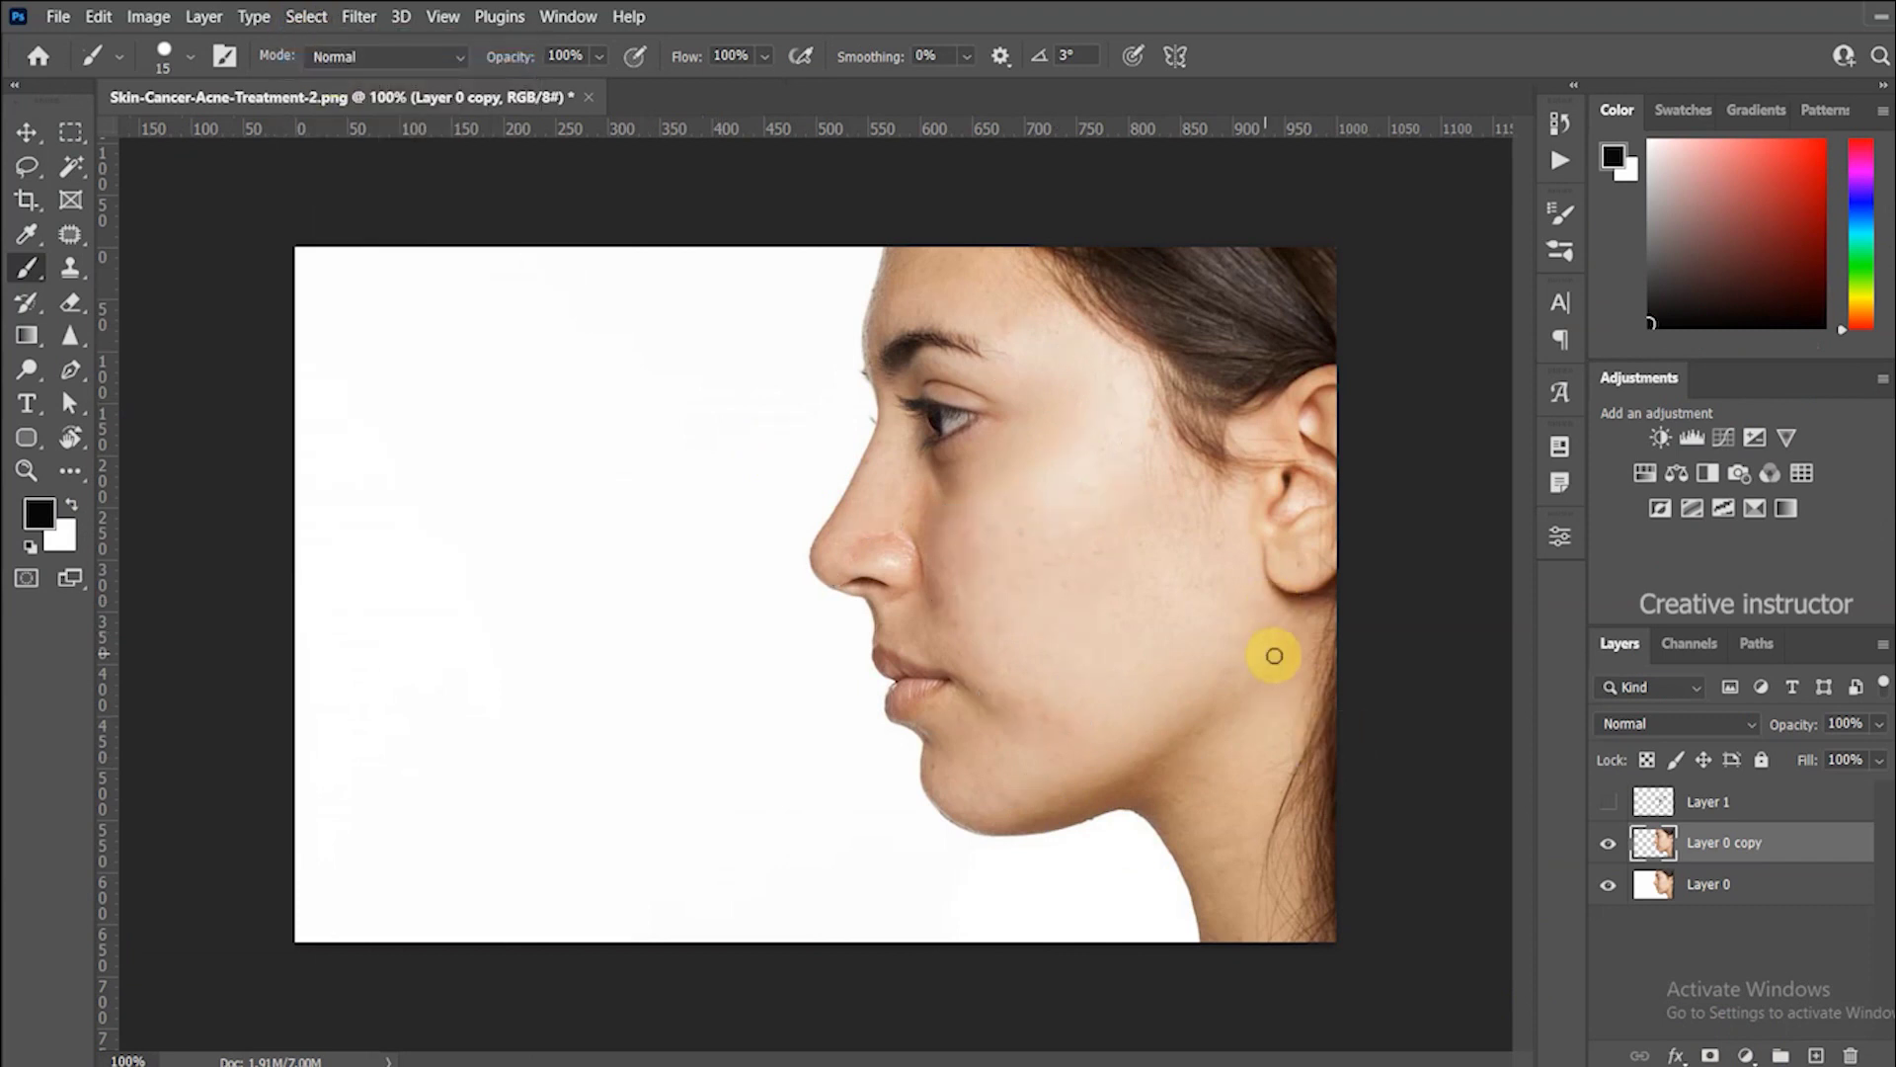
left_click(1609, 885, "alt")
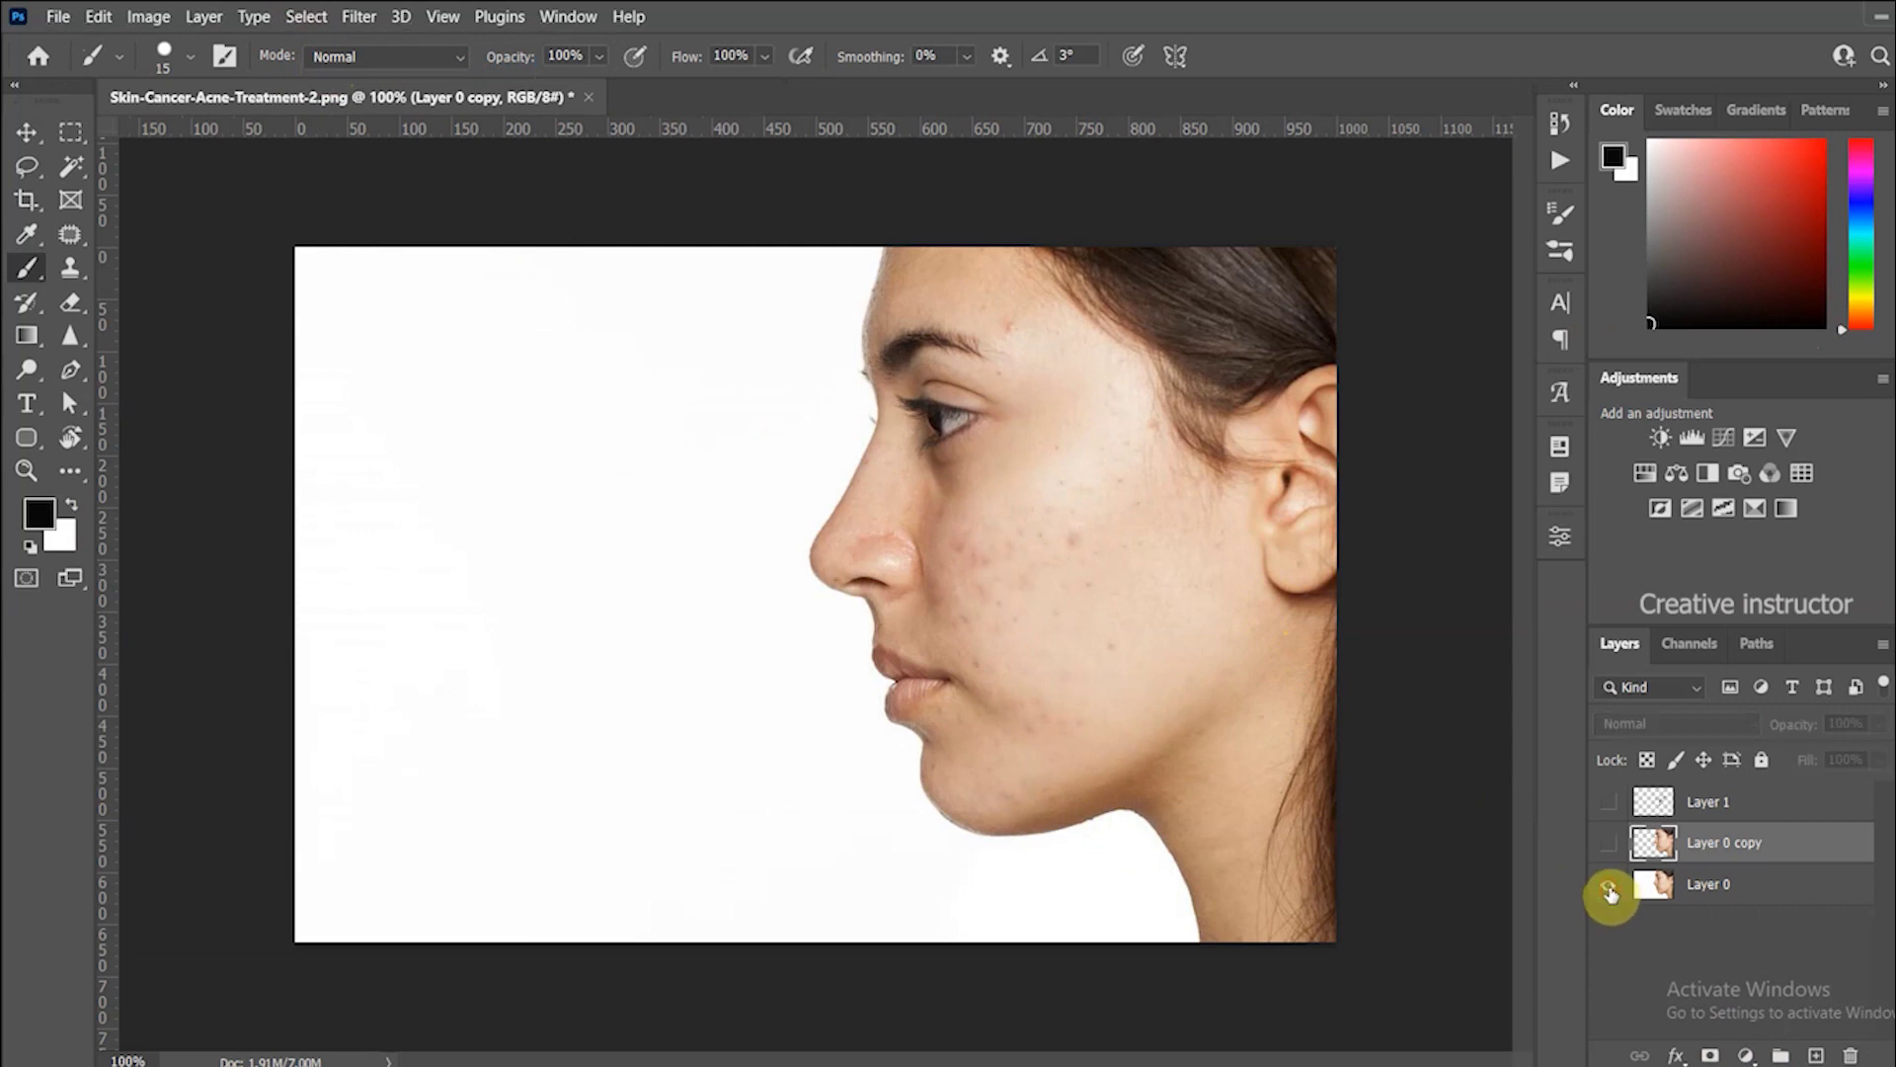
left_click(1610, 889, "alt")
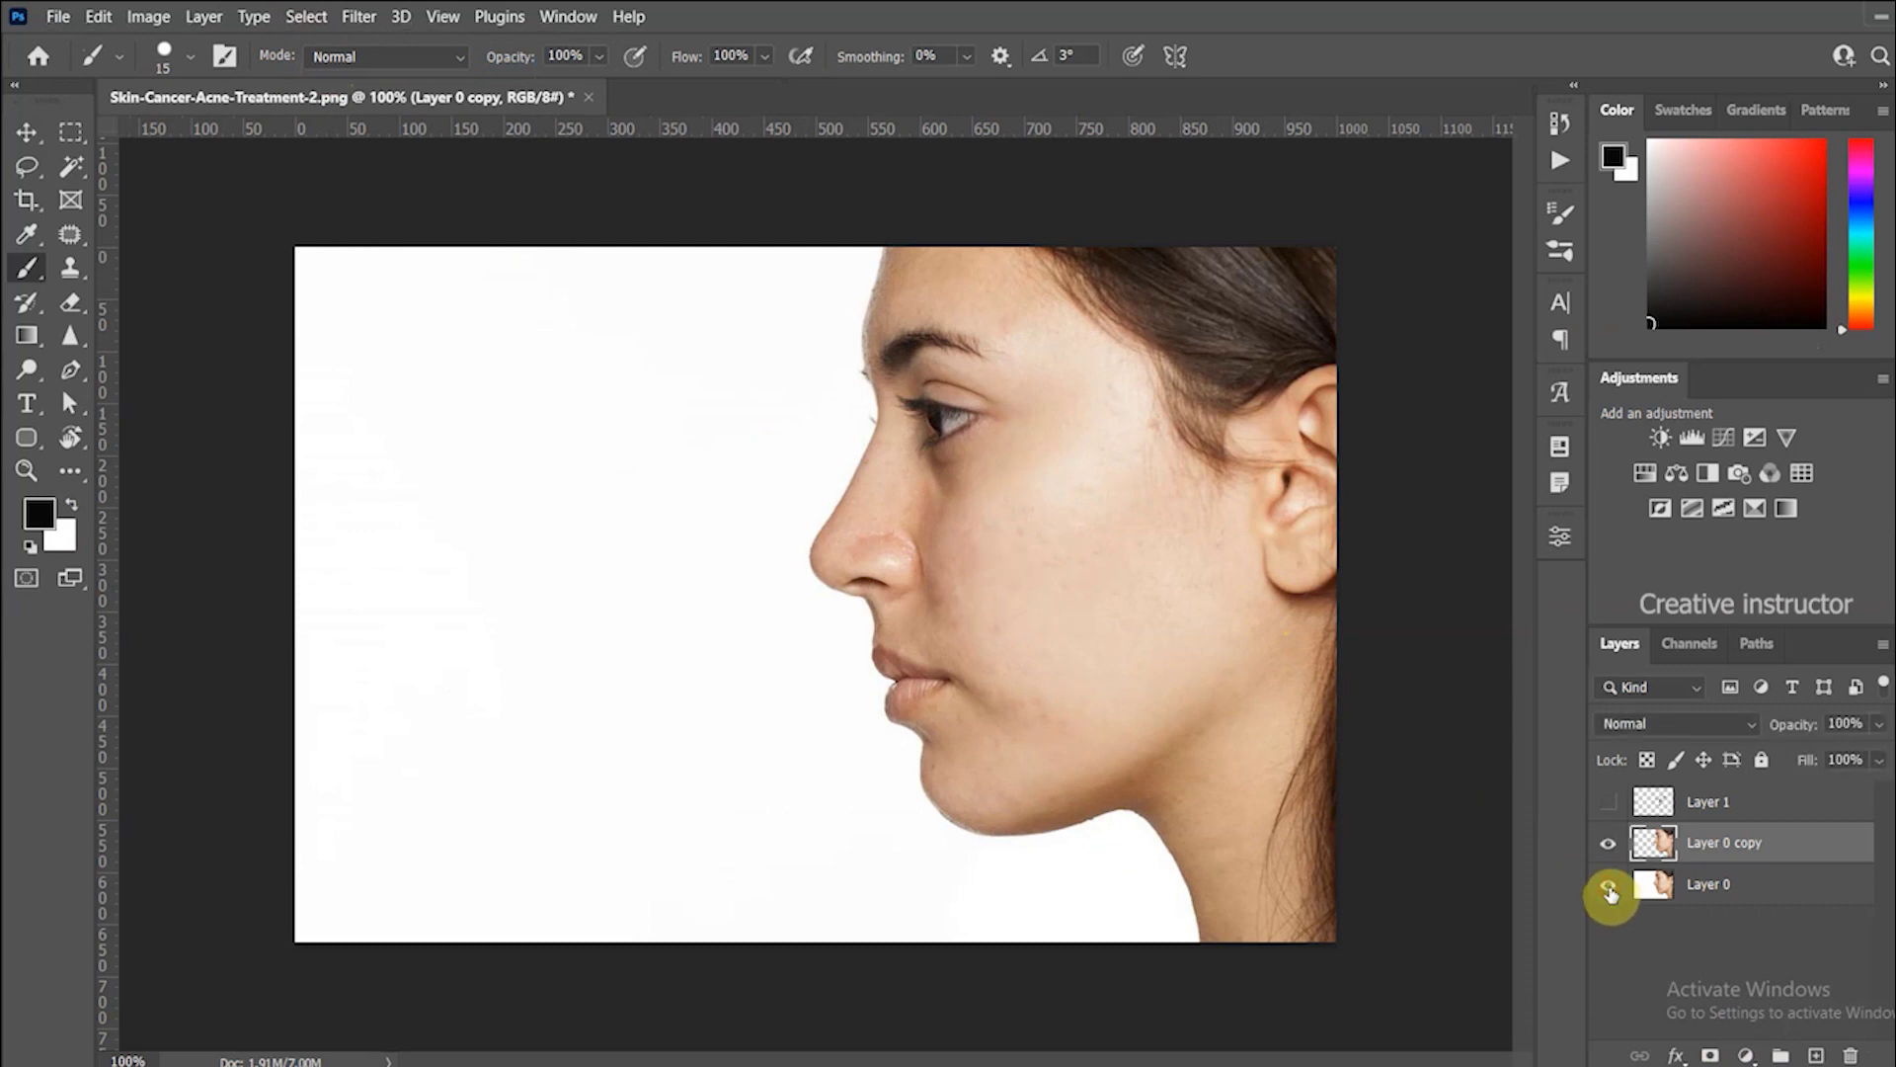
Repair the small spot on the front edge of the chin with the Patch tool on Layer 0 copy.
key("ctrl+plus")
key("ctrl+plus")
left_click_drag(1242, 847, 1000, 737)
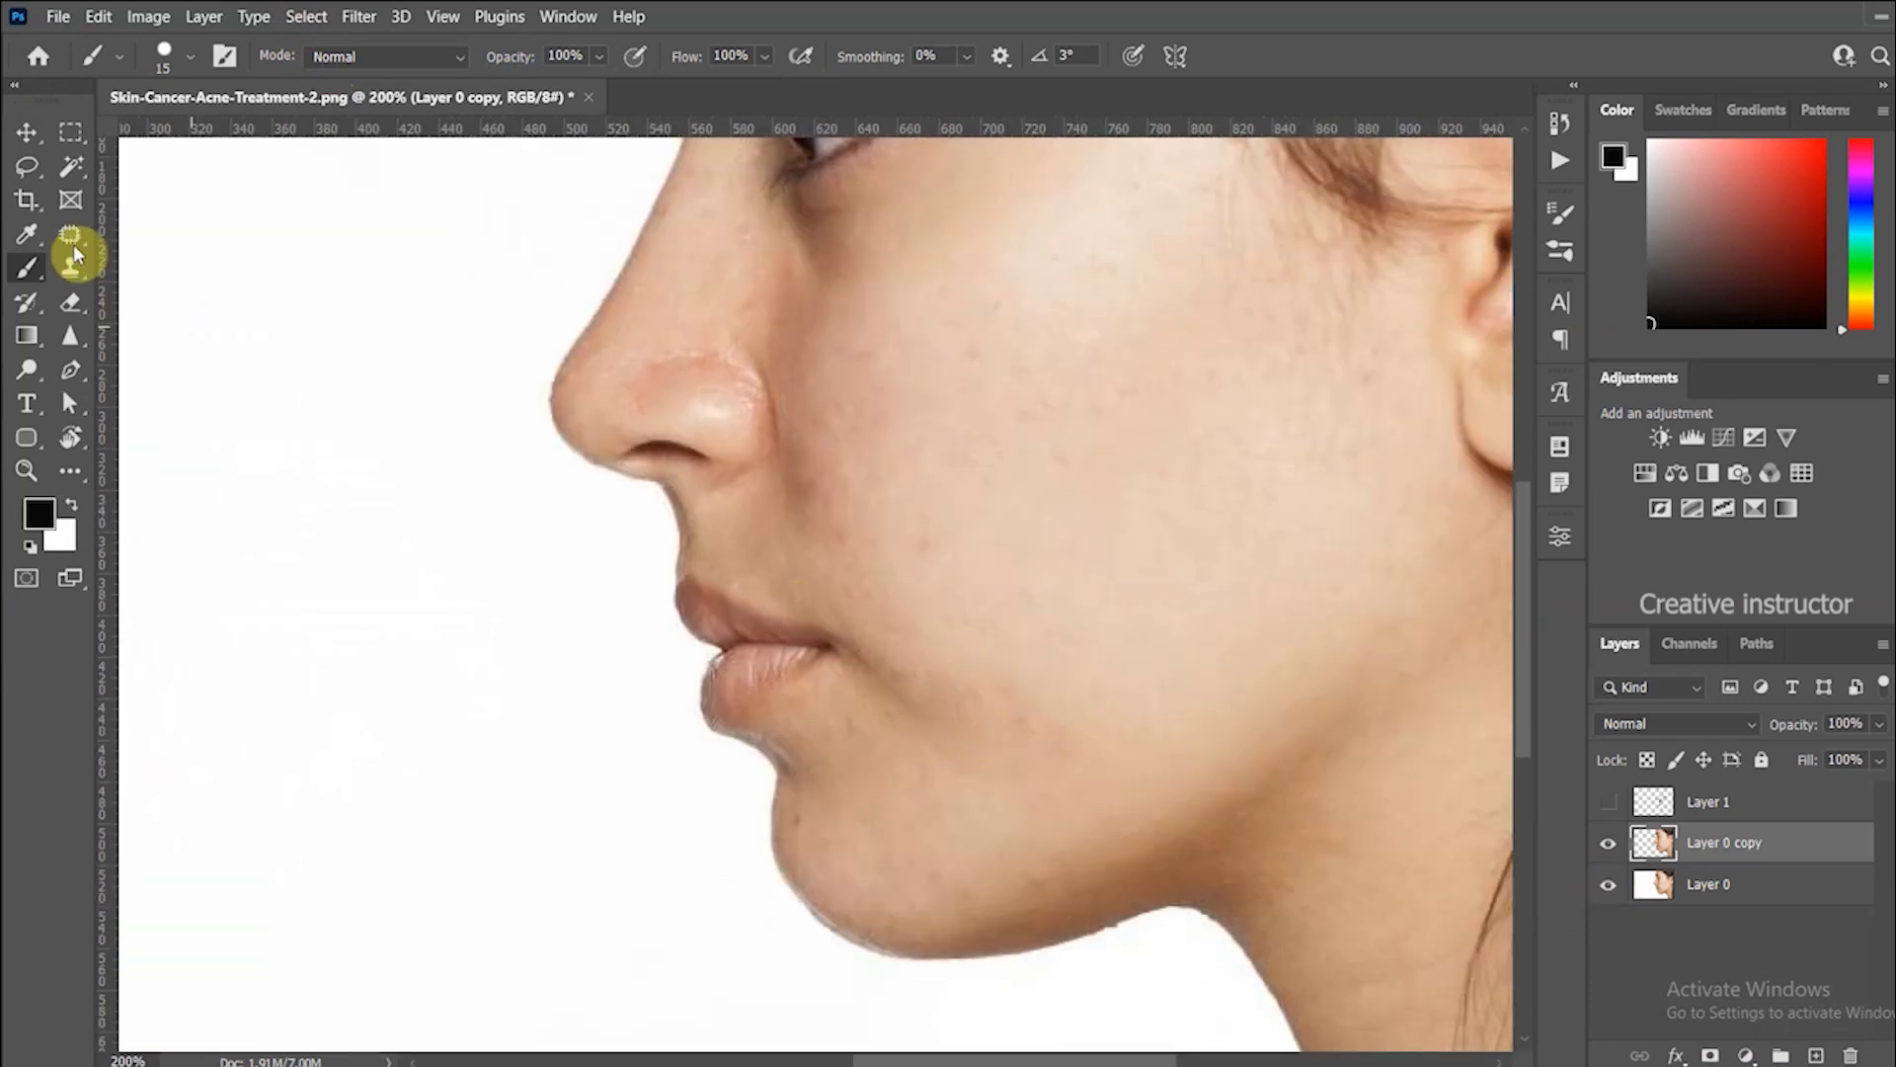
right_click(75, 242)
left_click(163, 284)
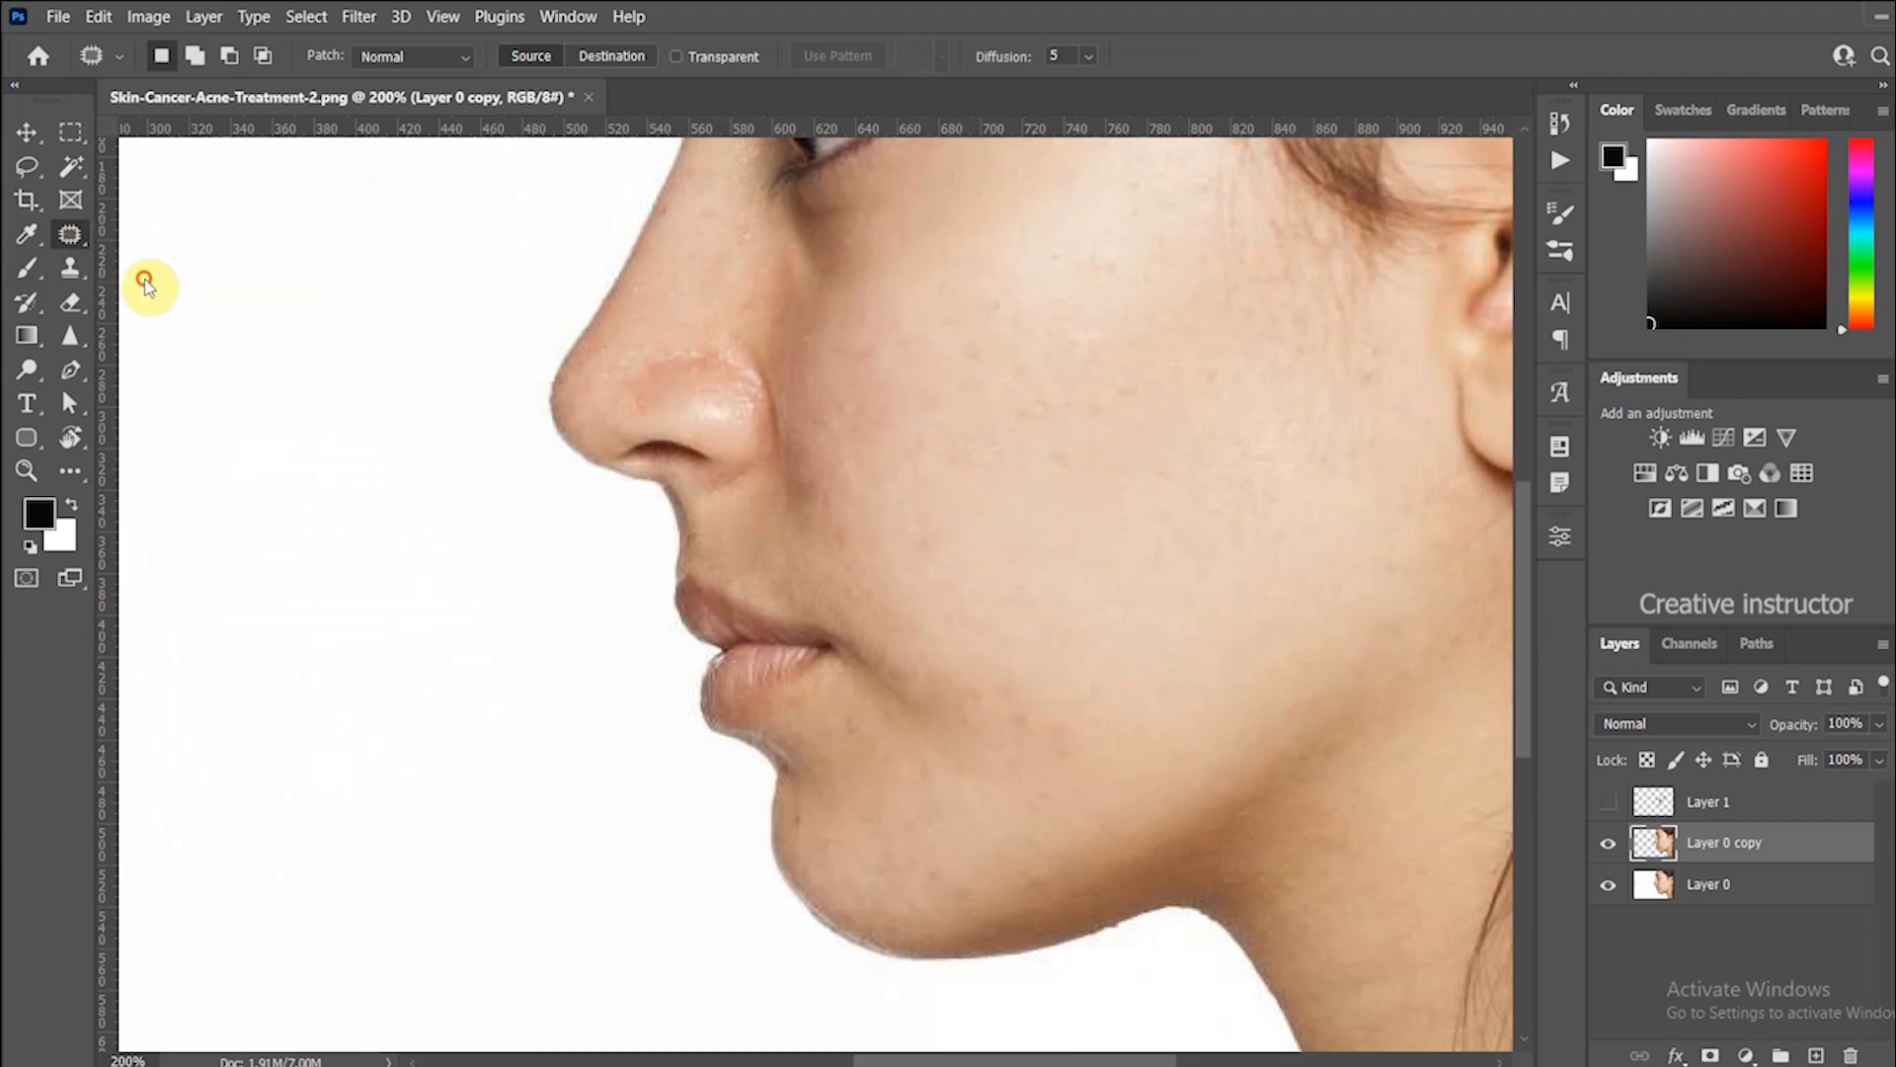
left_click_drag(707, 478, 678, 487)
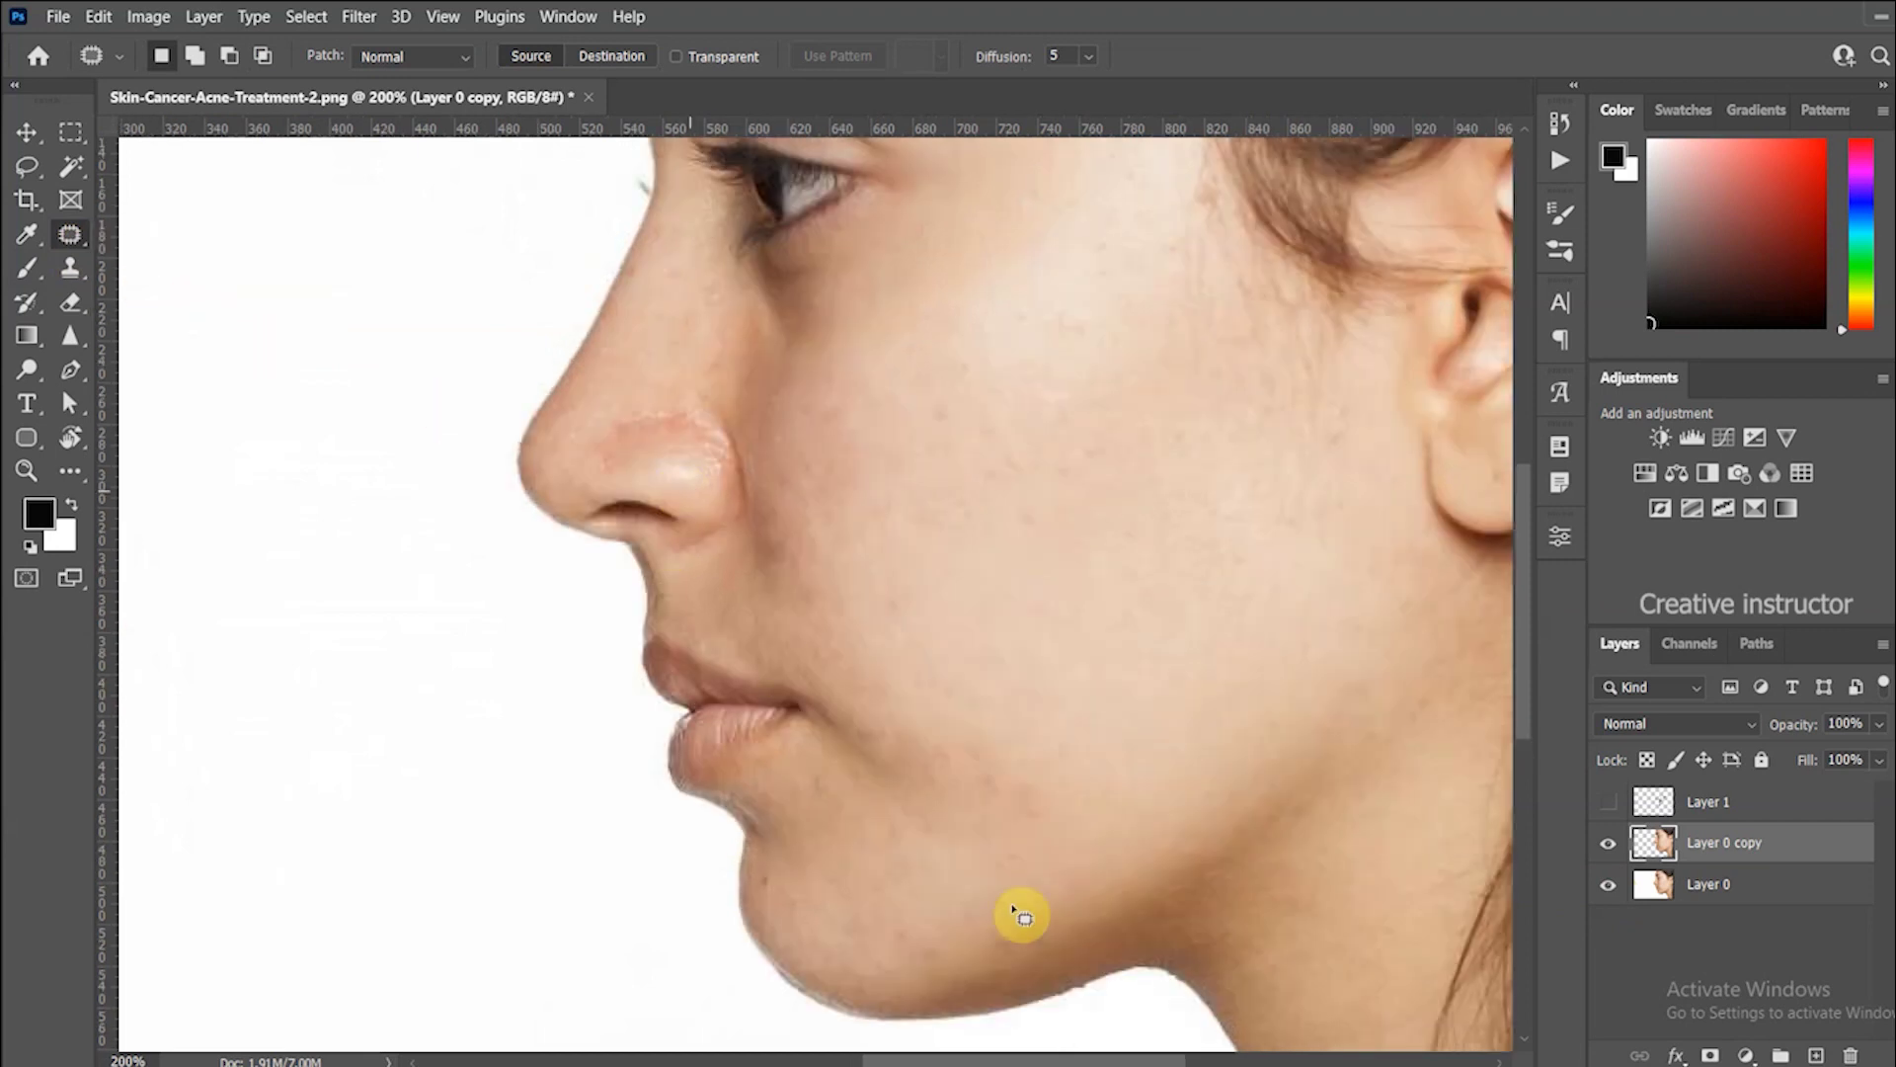
left_click_drag(766, 898, 777, 892)
scroll(914, 790, "up", 1)
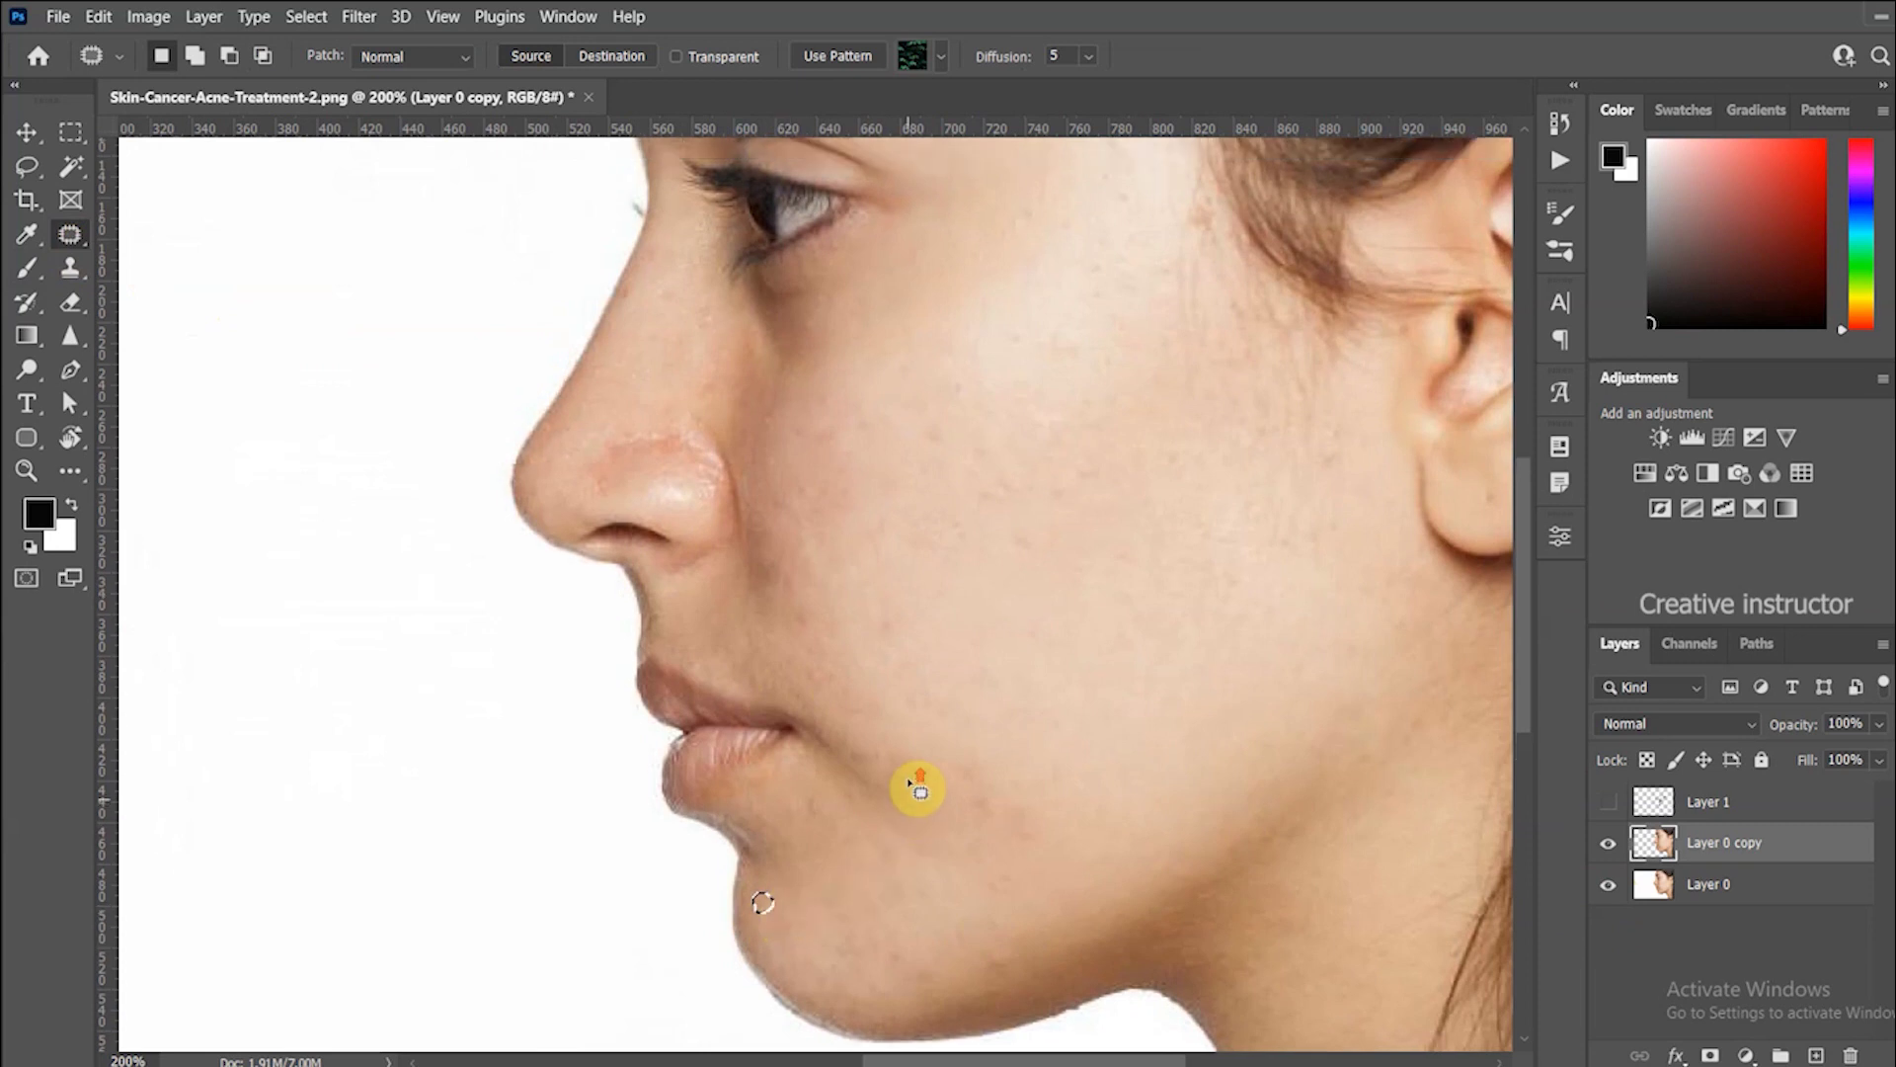
Patch the spot on the bridge of the nose with clean skin and clear the selection.
scroll(633, 479, "up", 3)
mouse_move(623, 368)
left_mouse_down()
mouse_move(626, 354)
mouse_move(861, 545)
left_mouse_up()
scroll(869, 558, "down", 1)
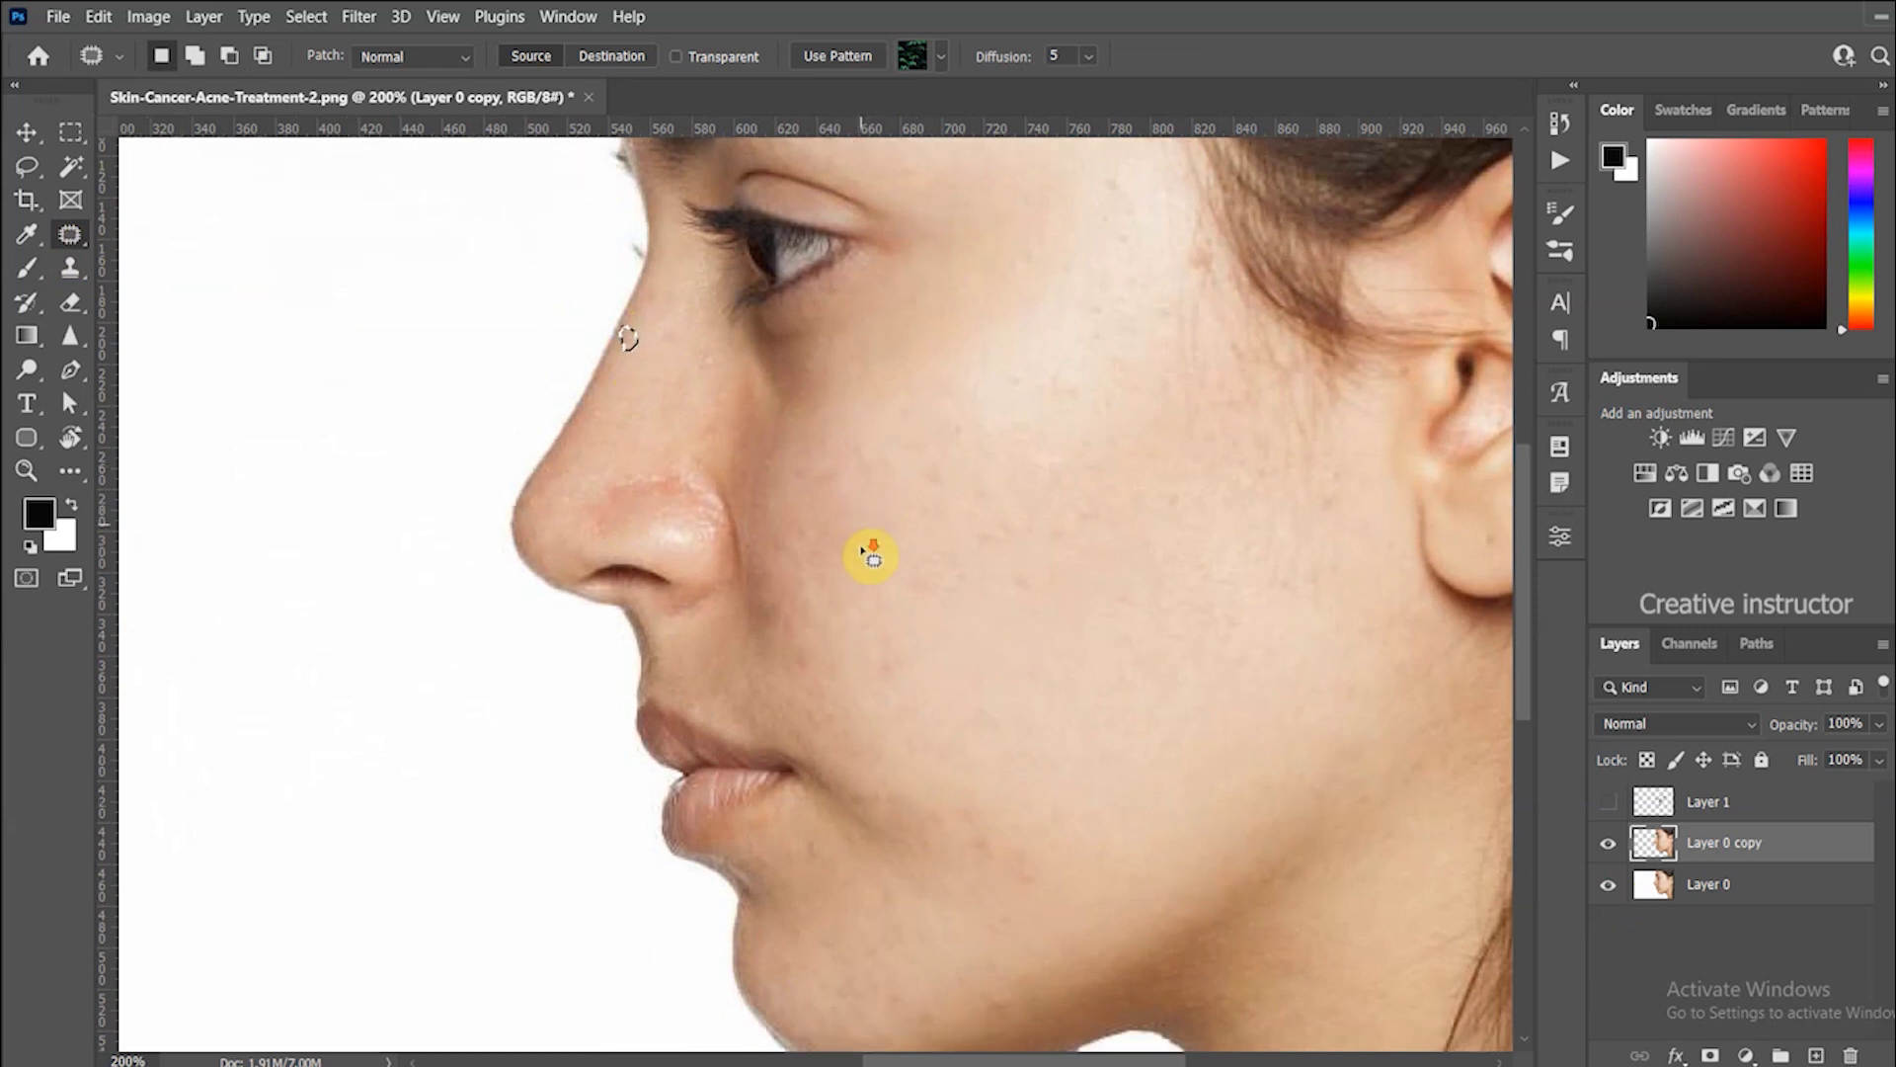
scroll(870, 558, "down", 2)
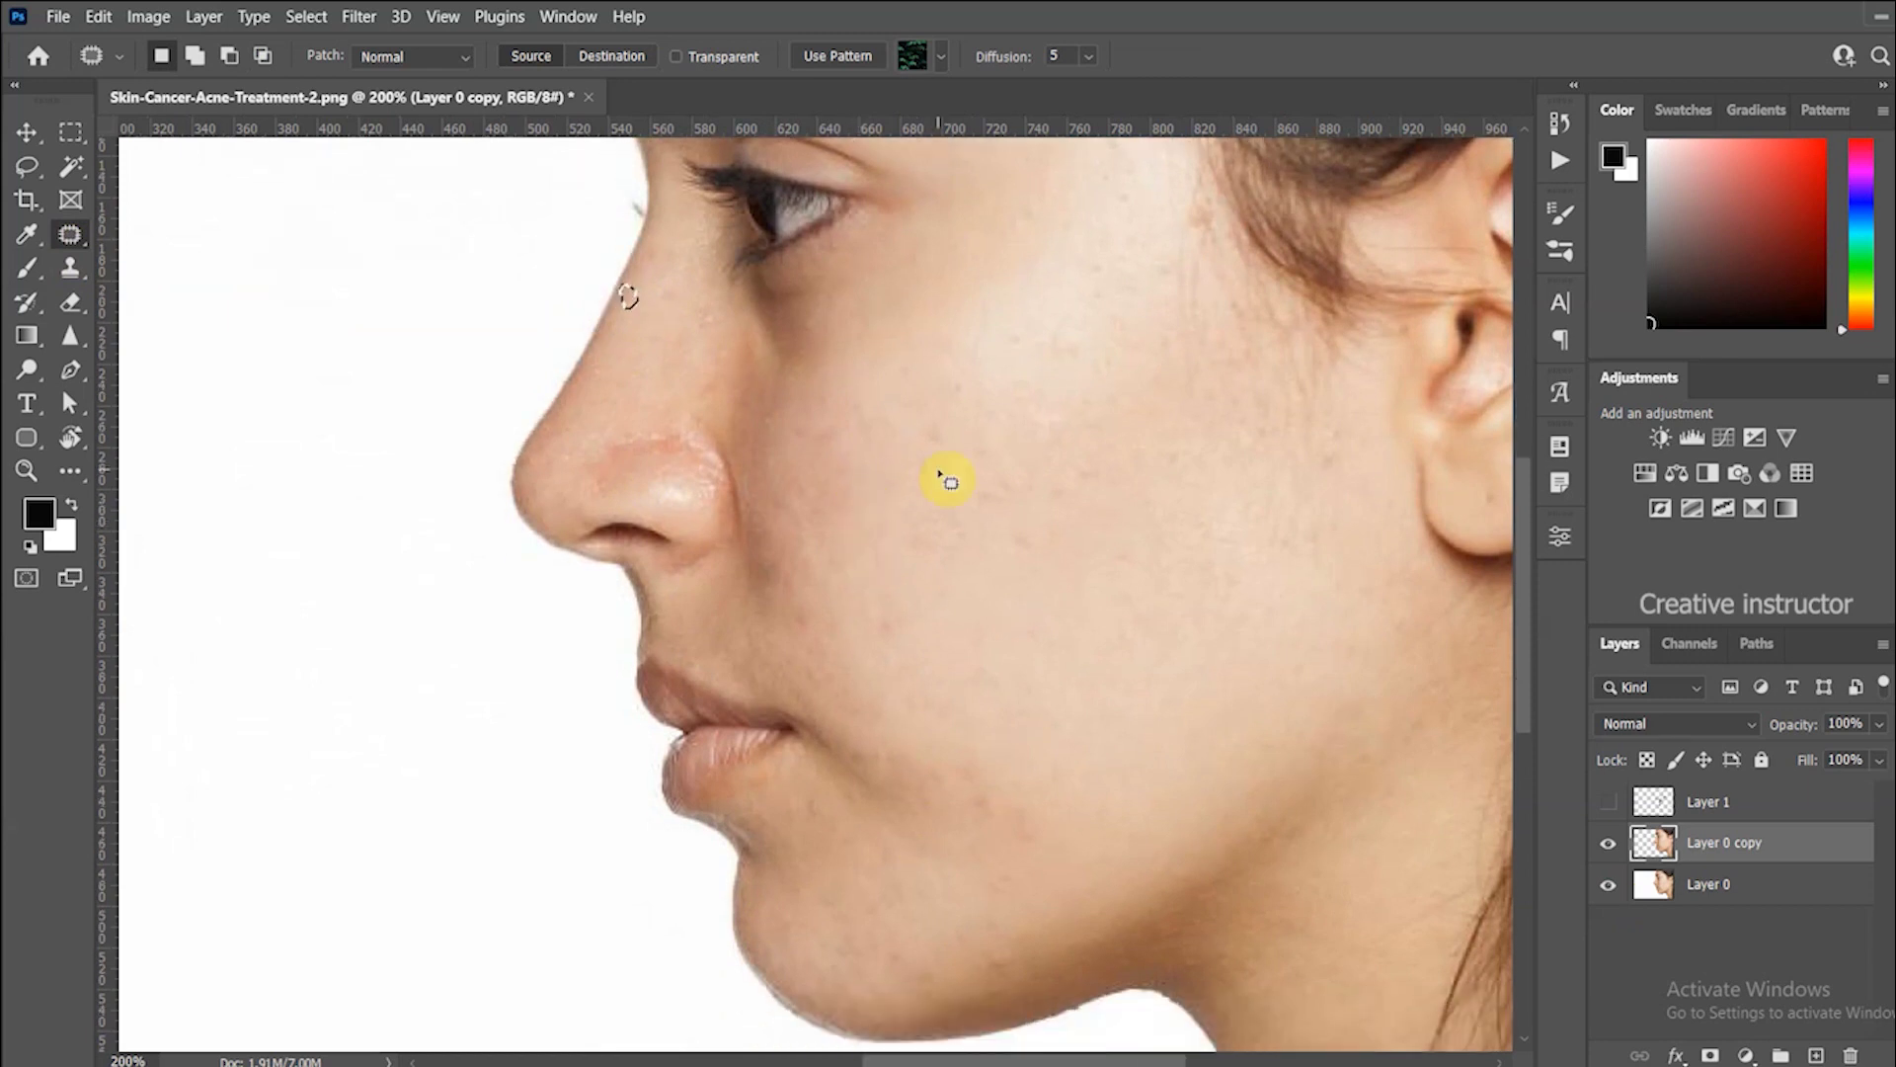
key("ctrl+d")
key("ctrl+minus")
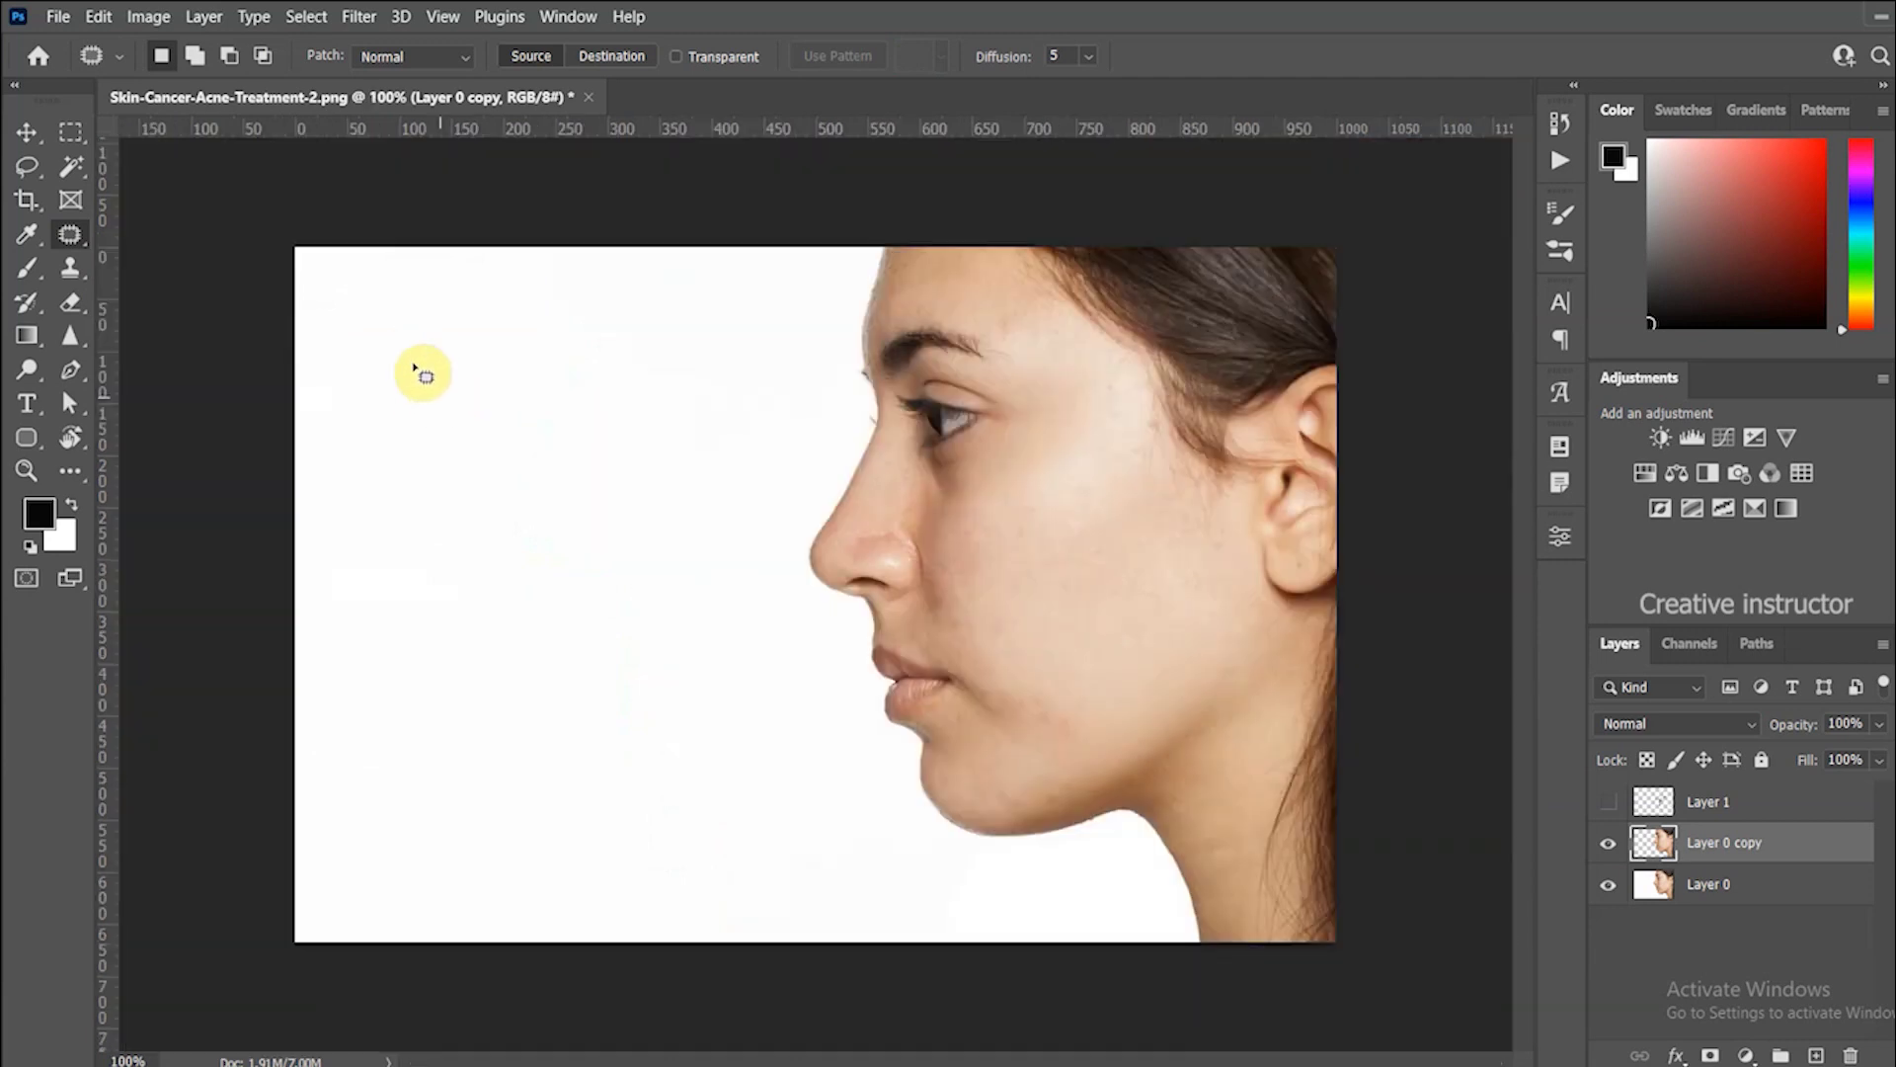
Heal the remaining marks on the cheek, around the mouth and along the jaw with a 30 px Spot Healing Brush.
right_click(77, 233)
left_click(135, 233)
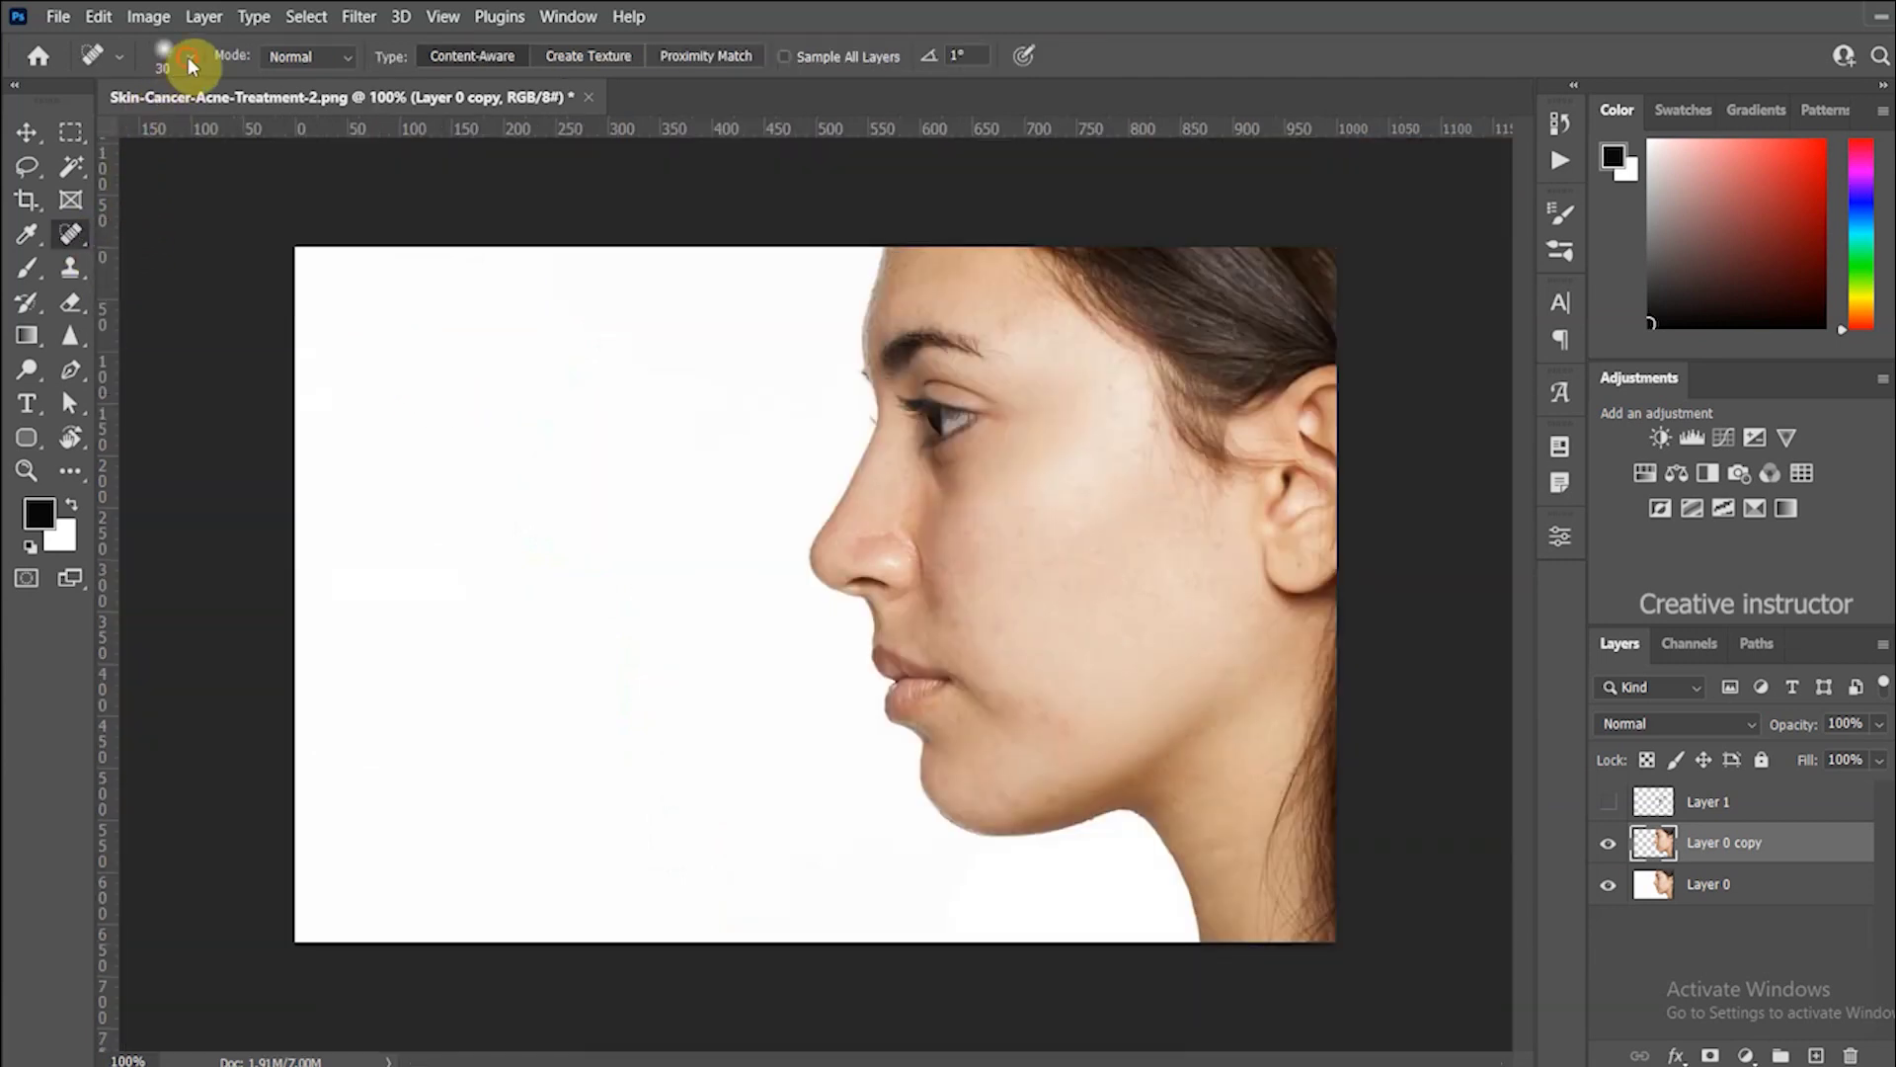
left_click(188, 56)
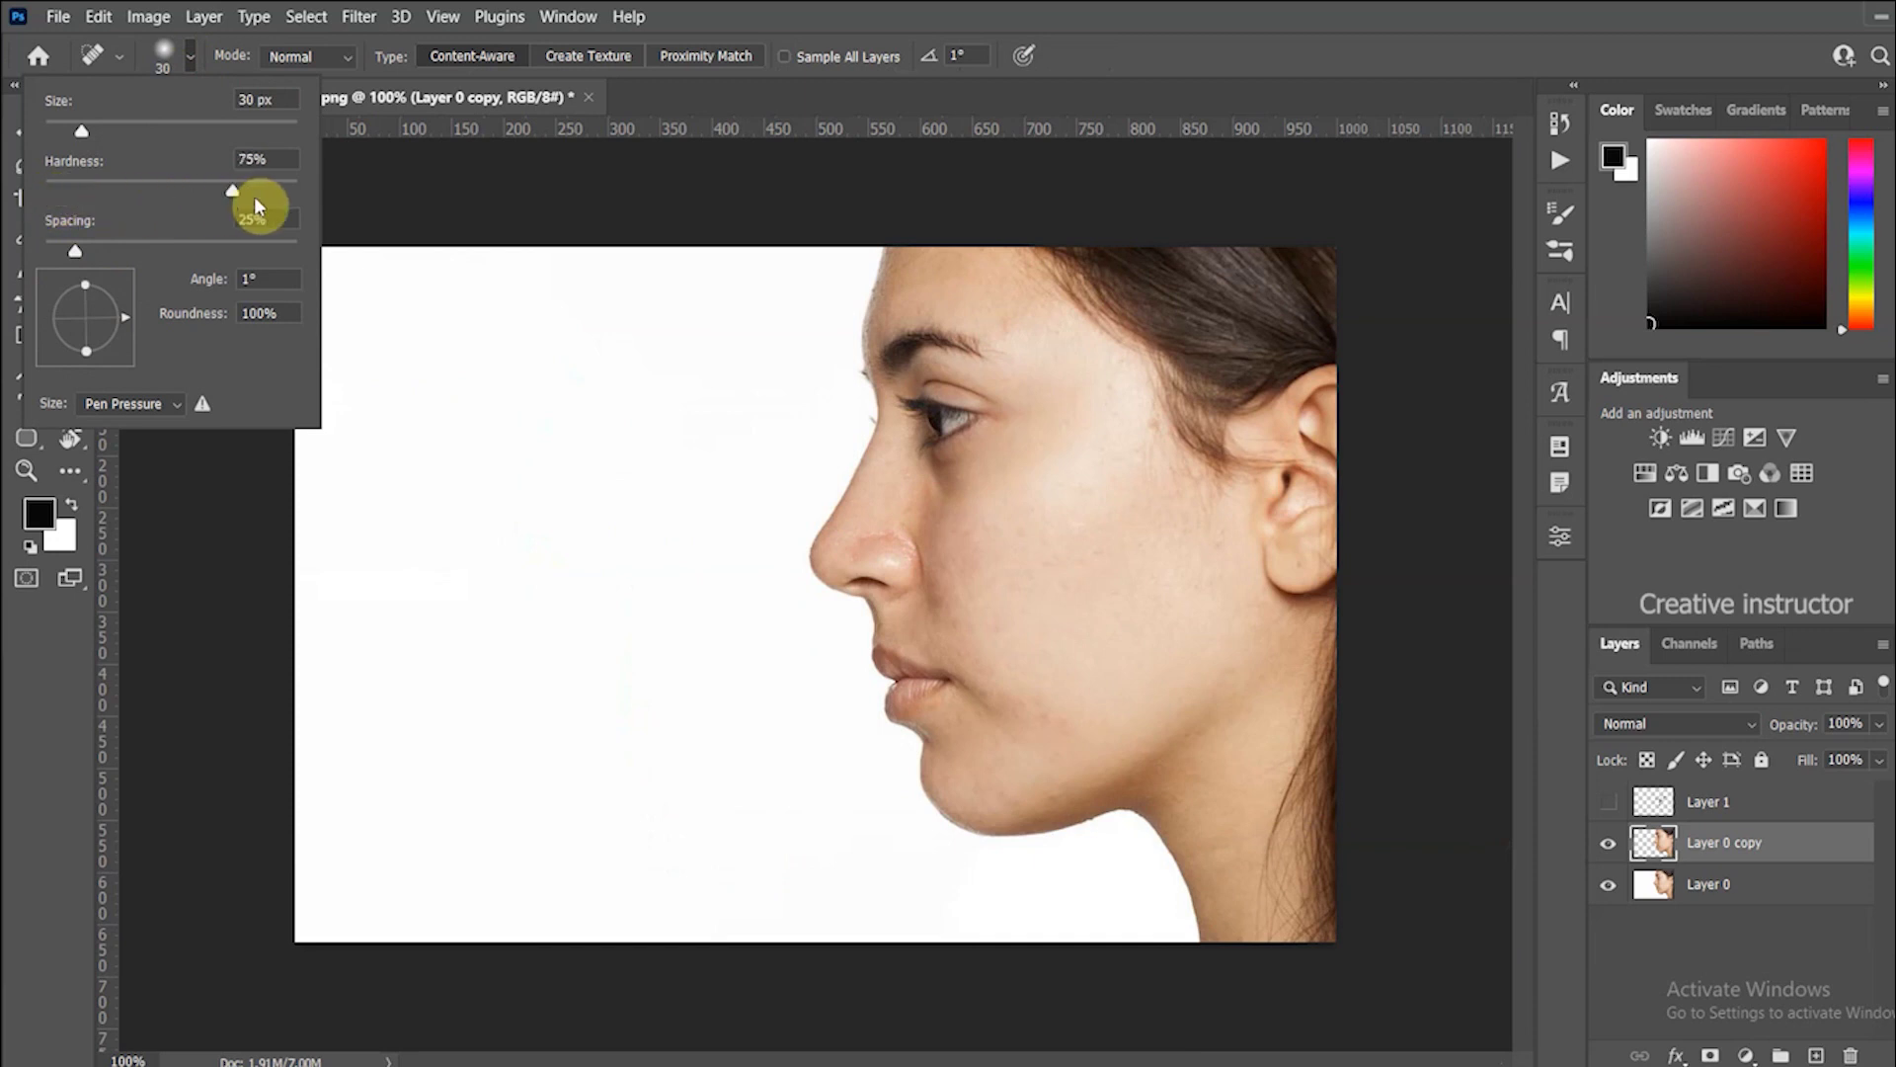
left_click(1032, 544)
left_click(1028, 672)
left_click(1053, 718)
left_click(1064, 736)
left_click(999, 672)
left_click(995, 636)
left_click(964, 562)
left_click(963, 530)
left_click(1088, 491)
left_click(1057, 482)
left_click(1052, 796)
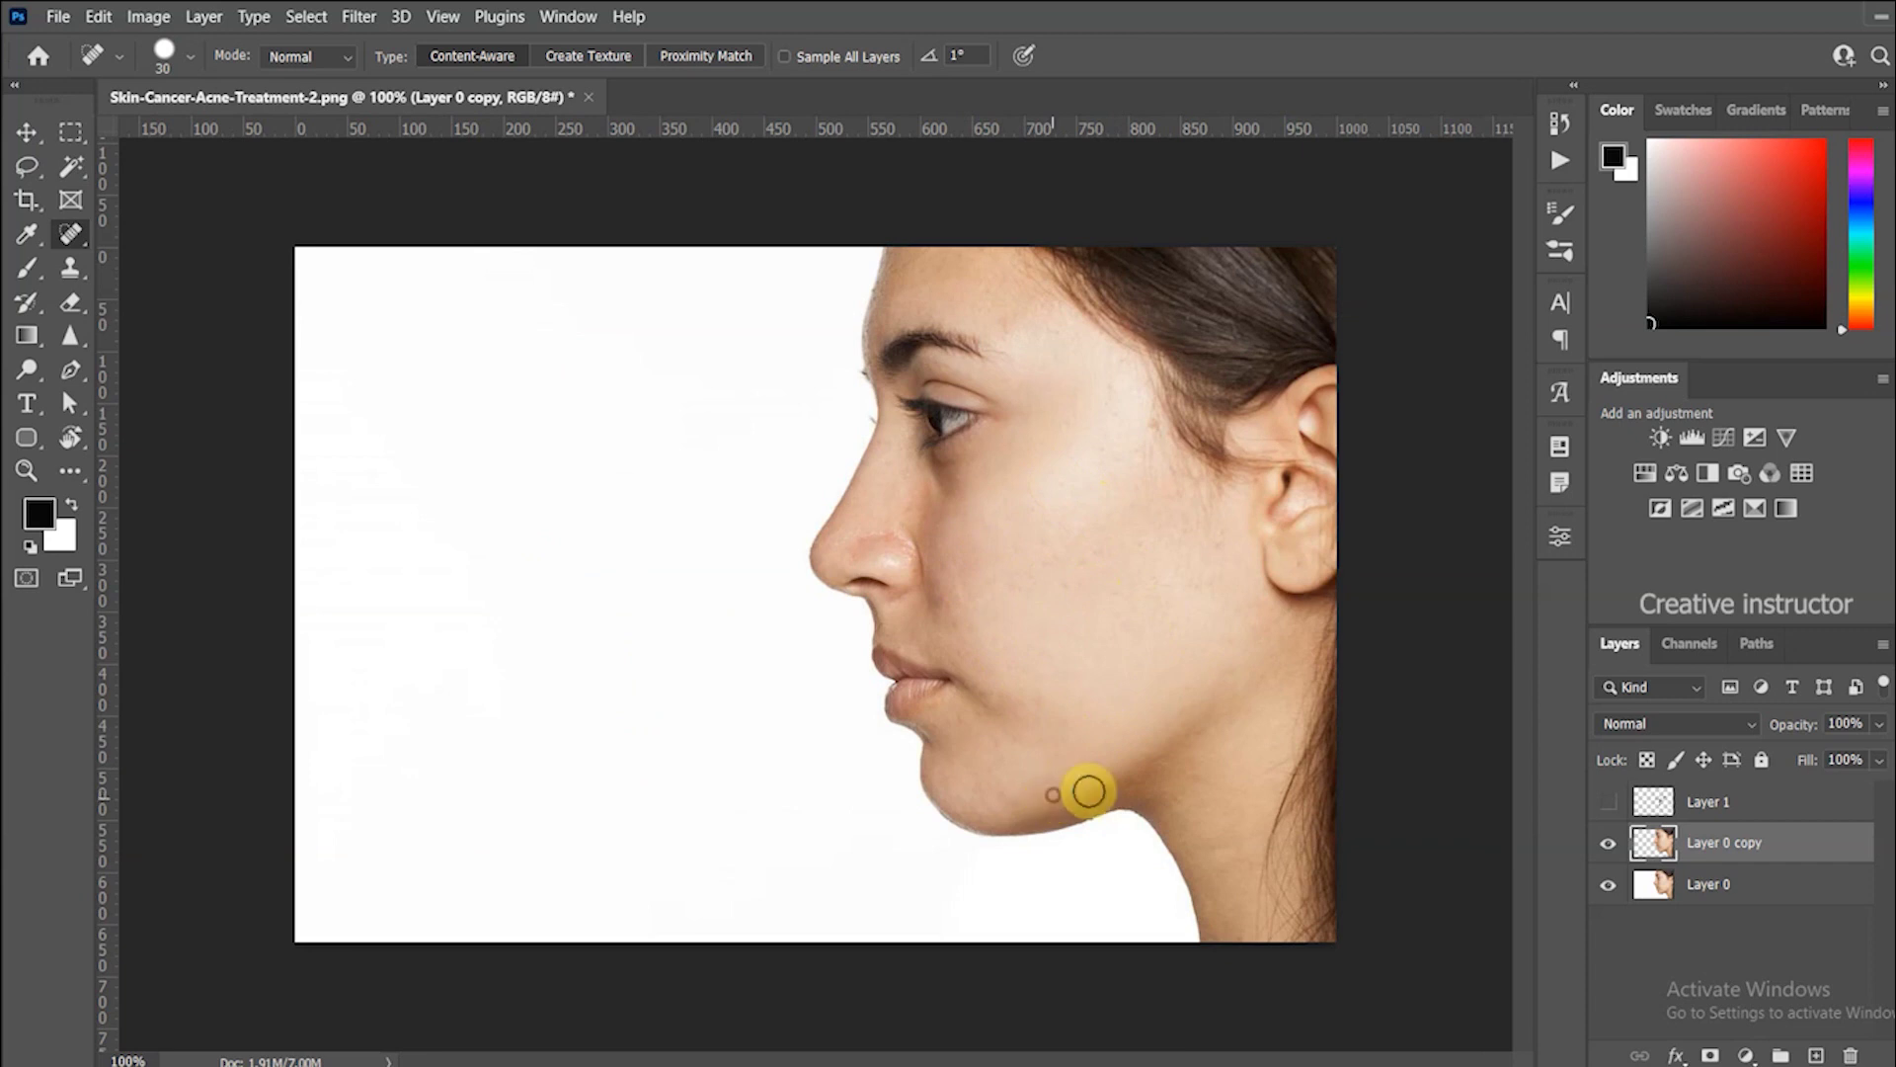
left_click(1027, 708)
left_click(1068, 586)
left_click(1103, 550)
left_click(1071, 520)
left_click(1037, 502)
left_click(1063, 479)
left_click(1077, 430)
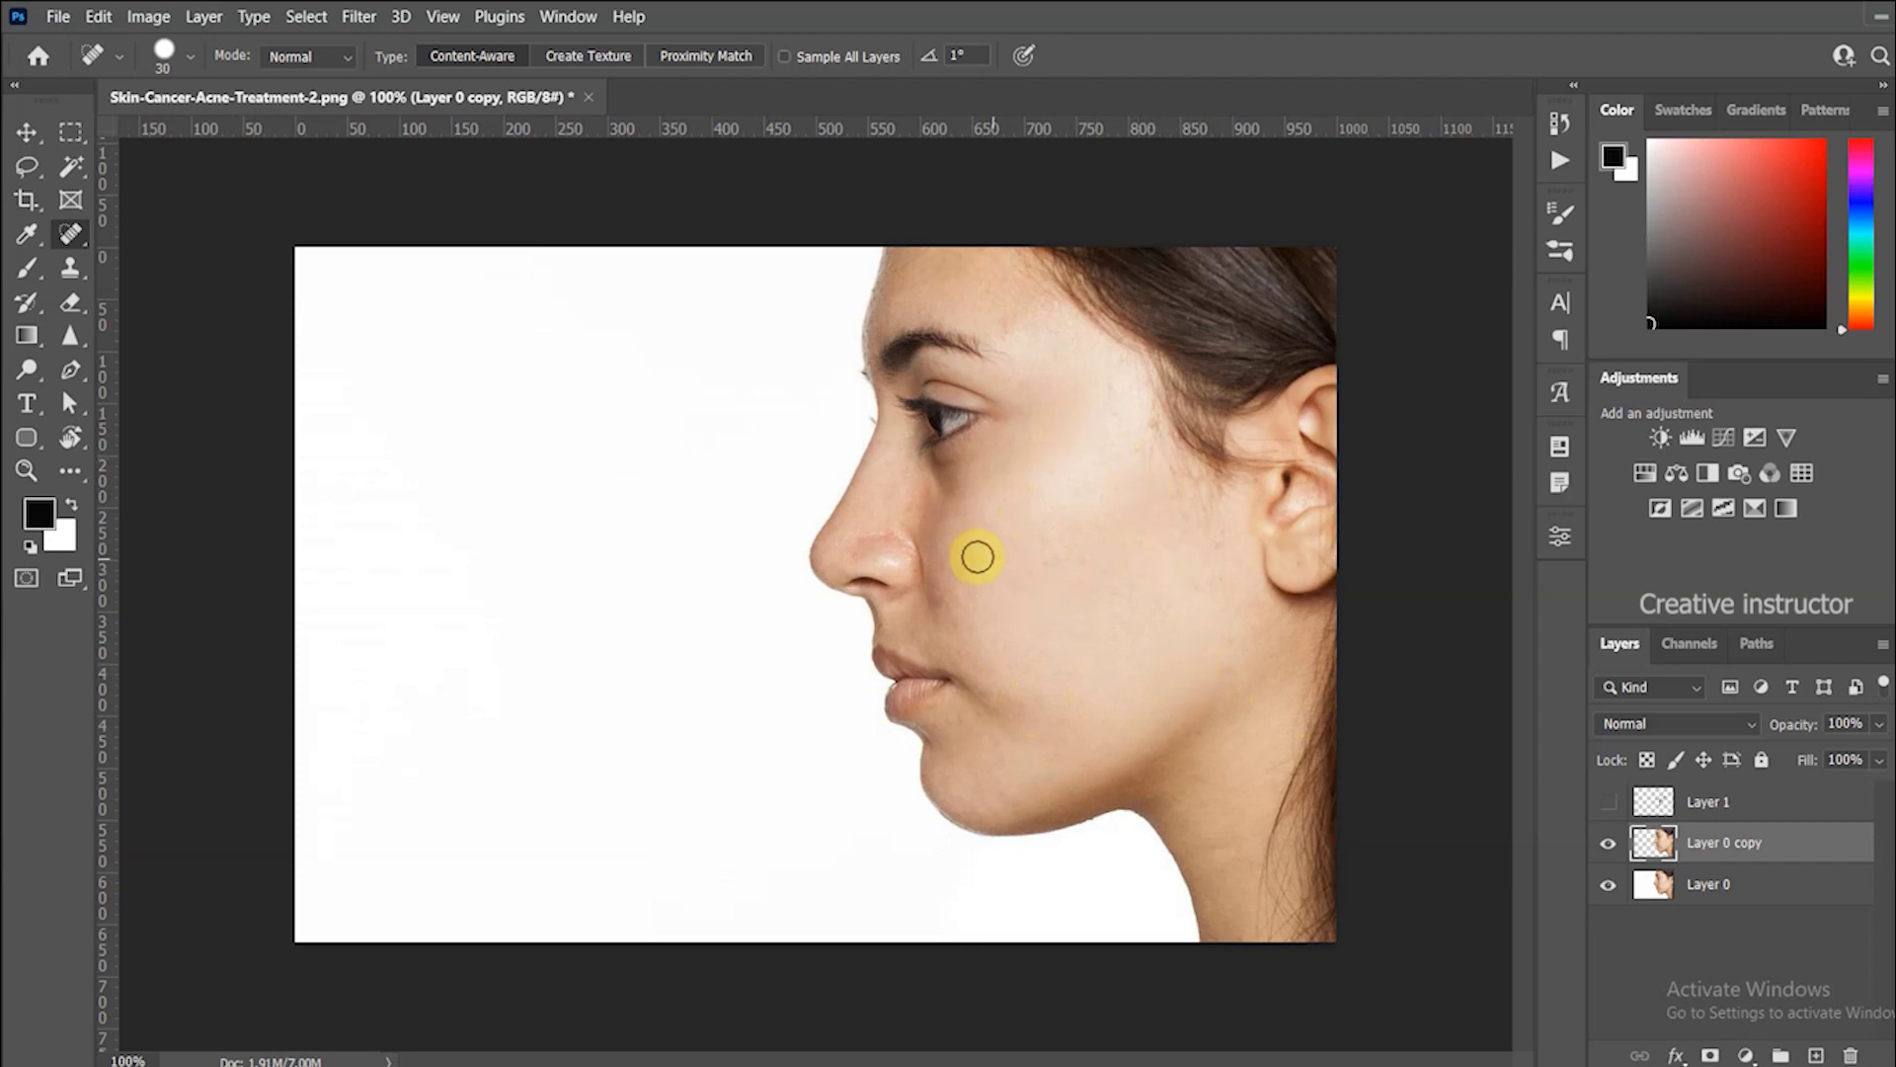
Reduce the healing brush to 10 px and heal the small marks on the nose tip, nostril wing and lower bridge.
key("ctrl+plus")
key("ctrl+plus")
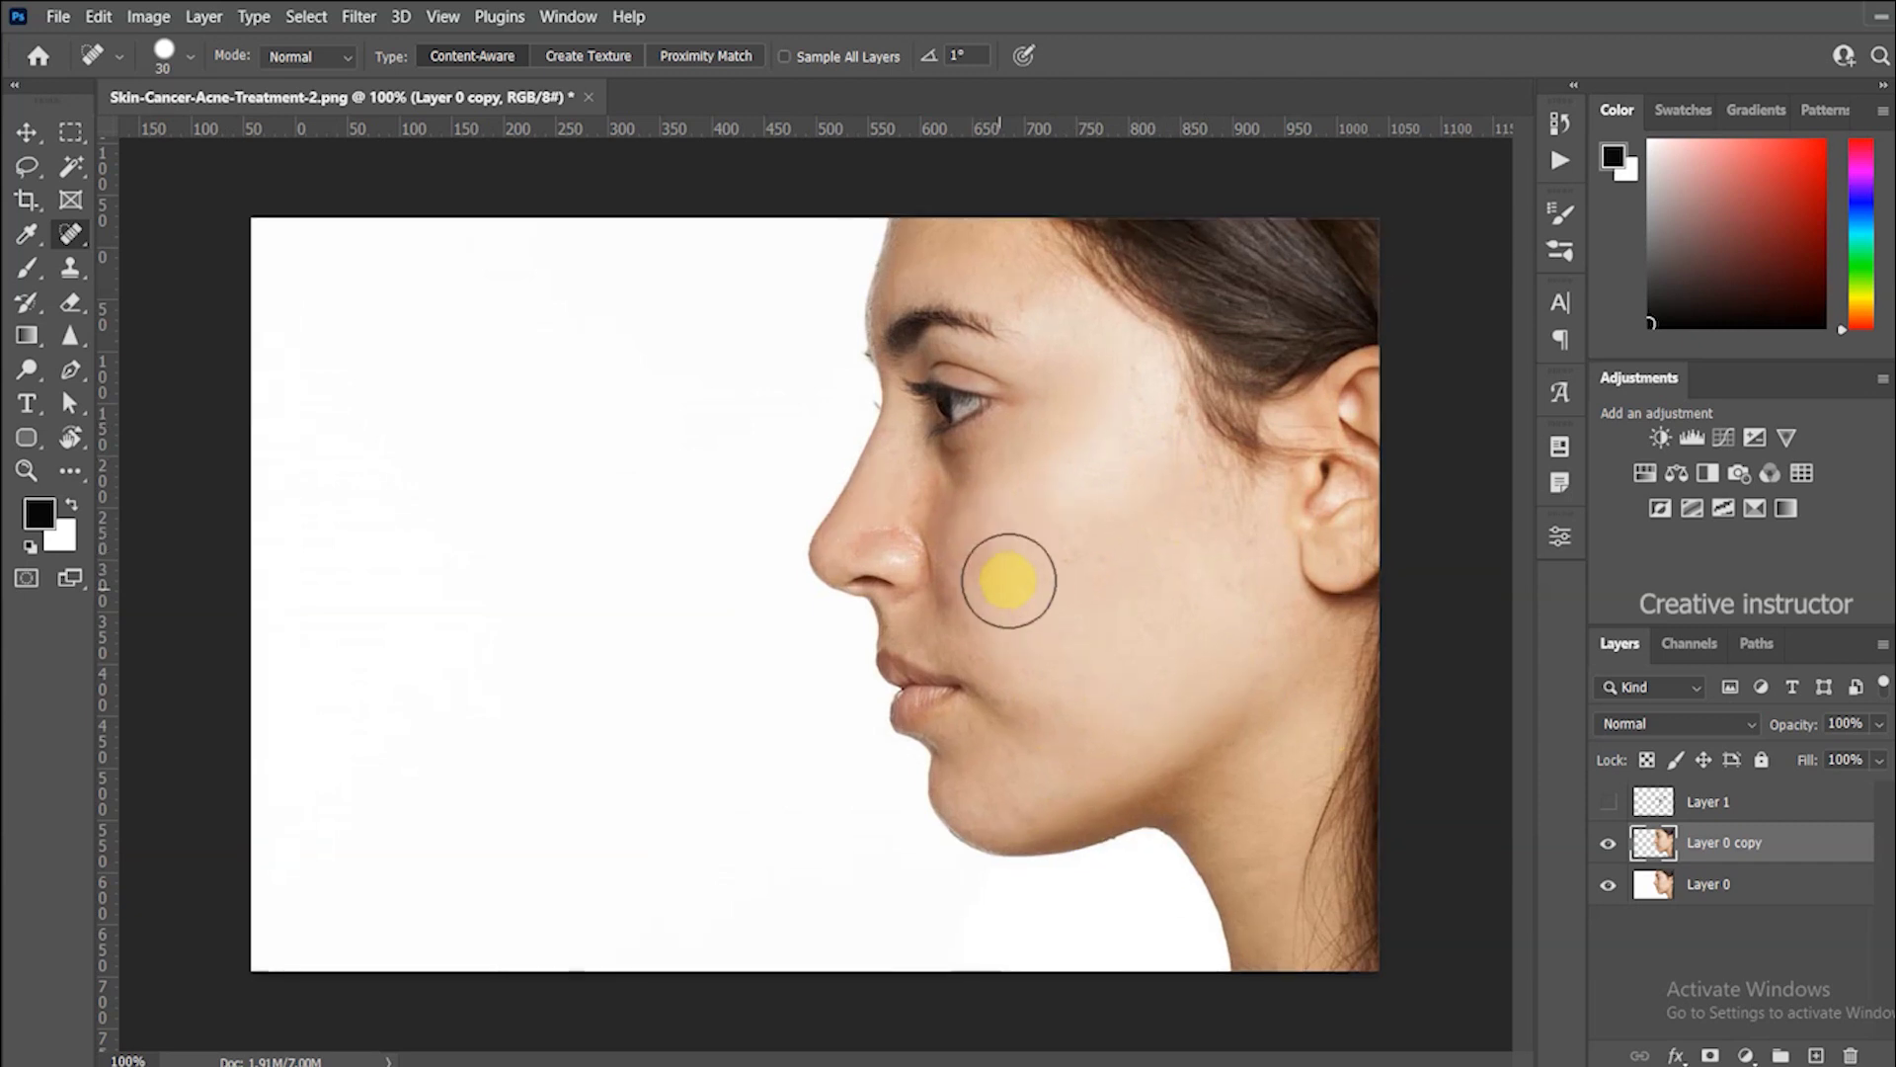
key("bracketleft")
key("bracketleft")
key("bracketleft")
key("bracketleft")
left_click(909, 530)
left_click(904, 495)
left_click(1066, 512)
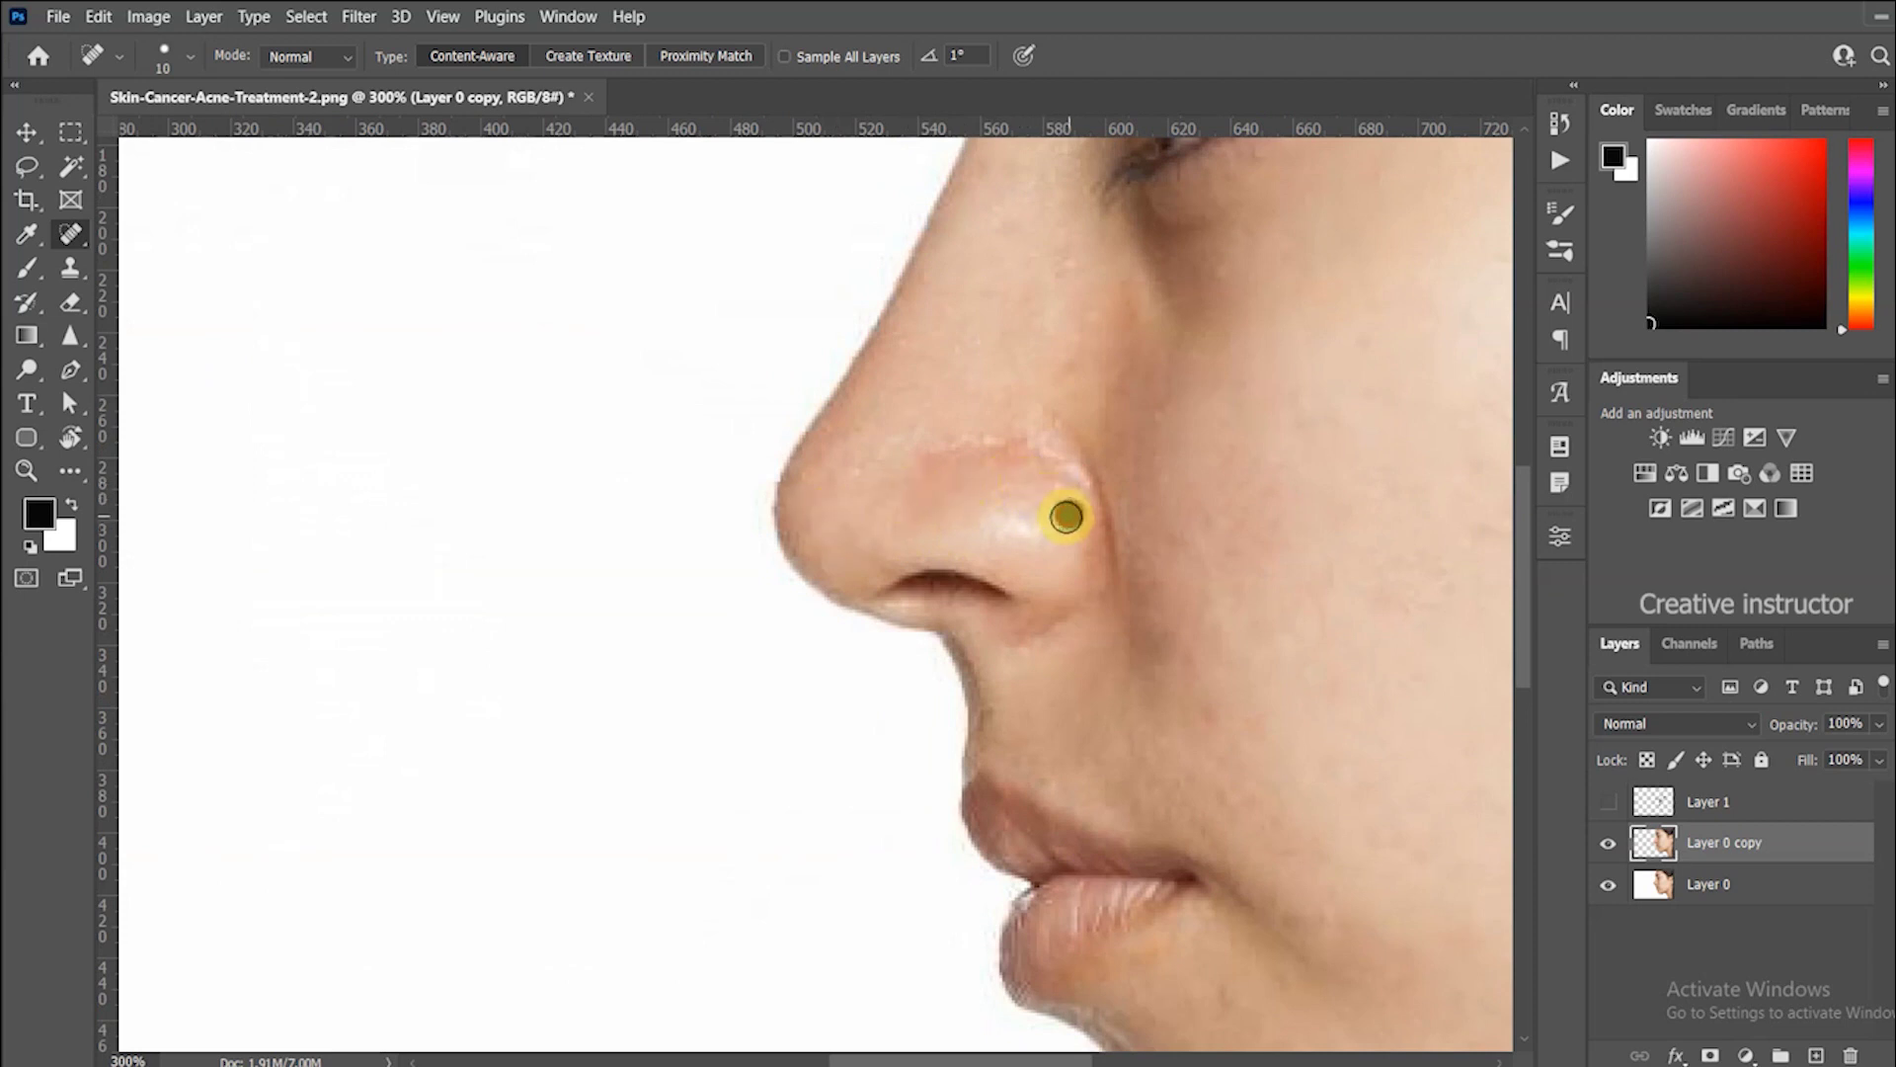
left_click(1058, 491)
left_click(1065, 490)
left_click(1071, 506)
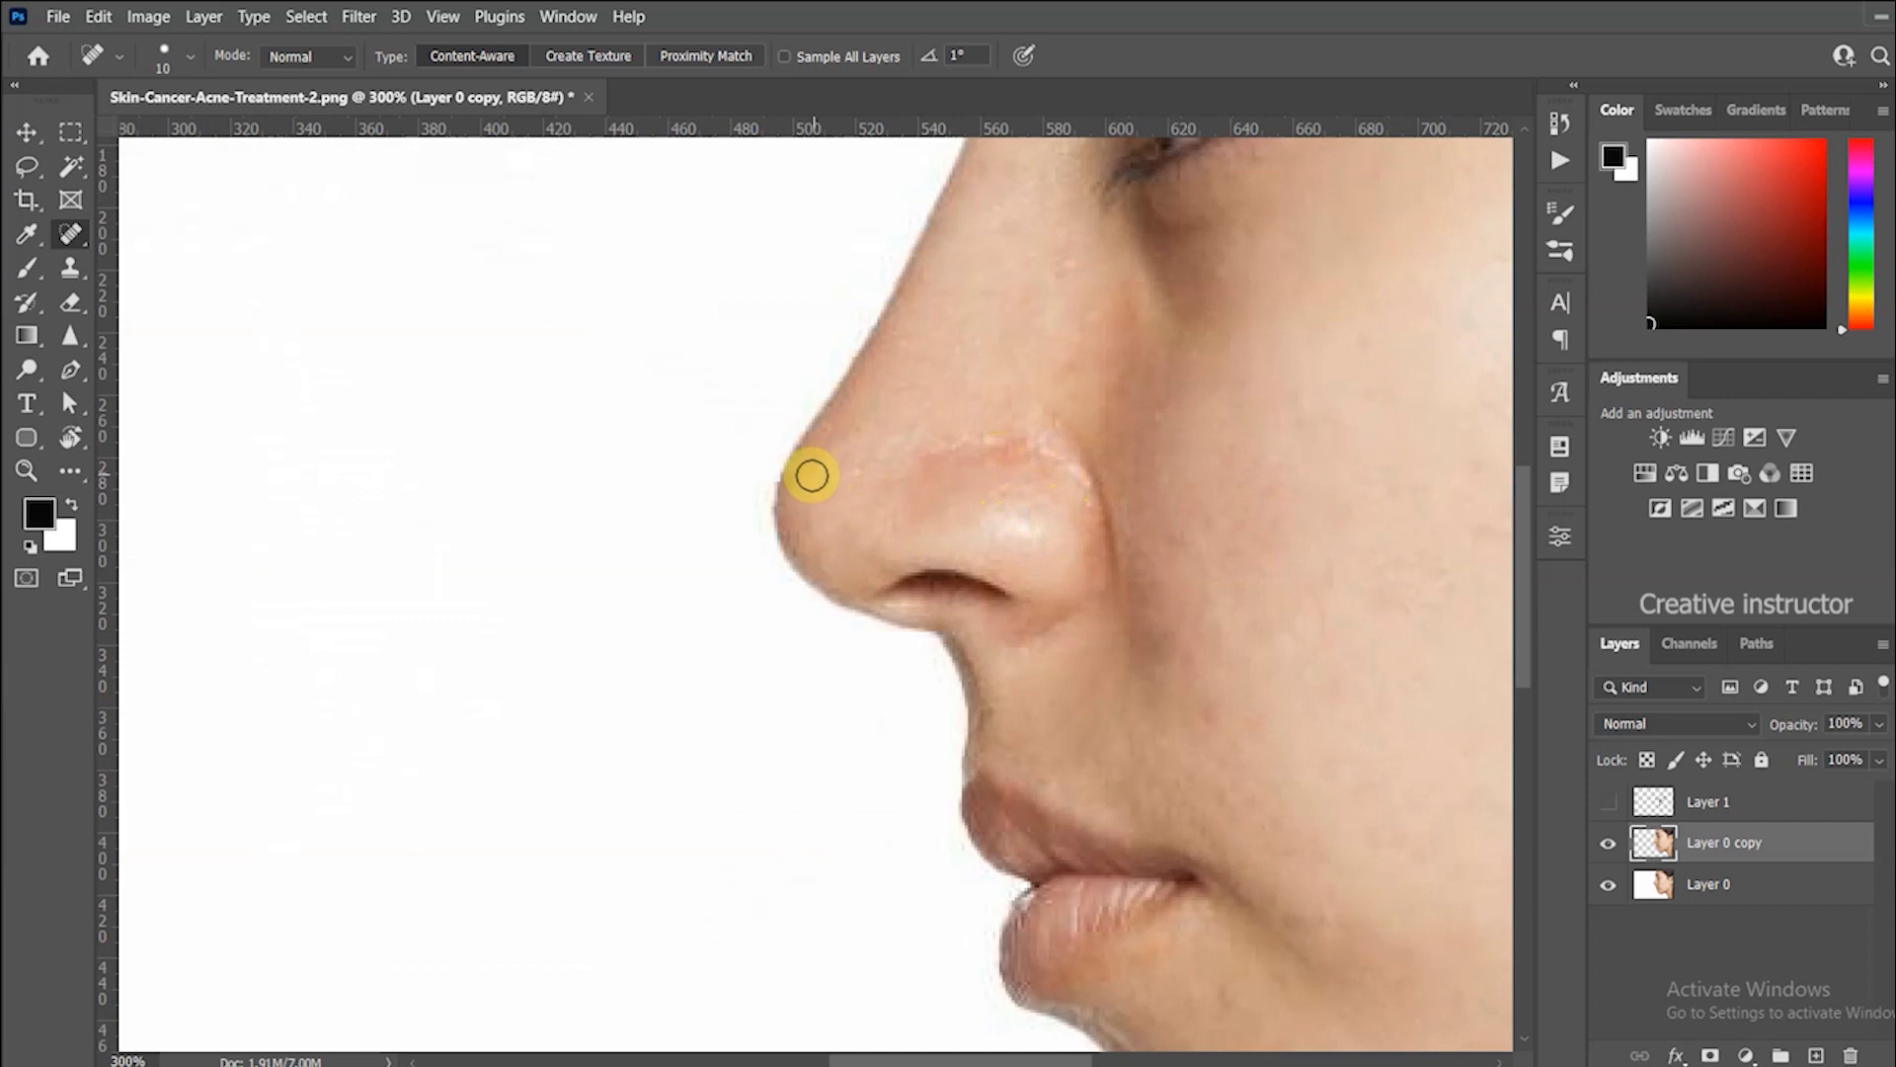
left_click(864, 431)
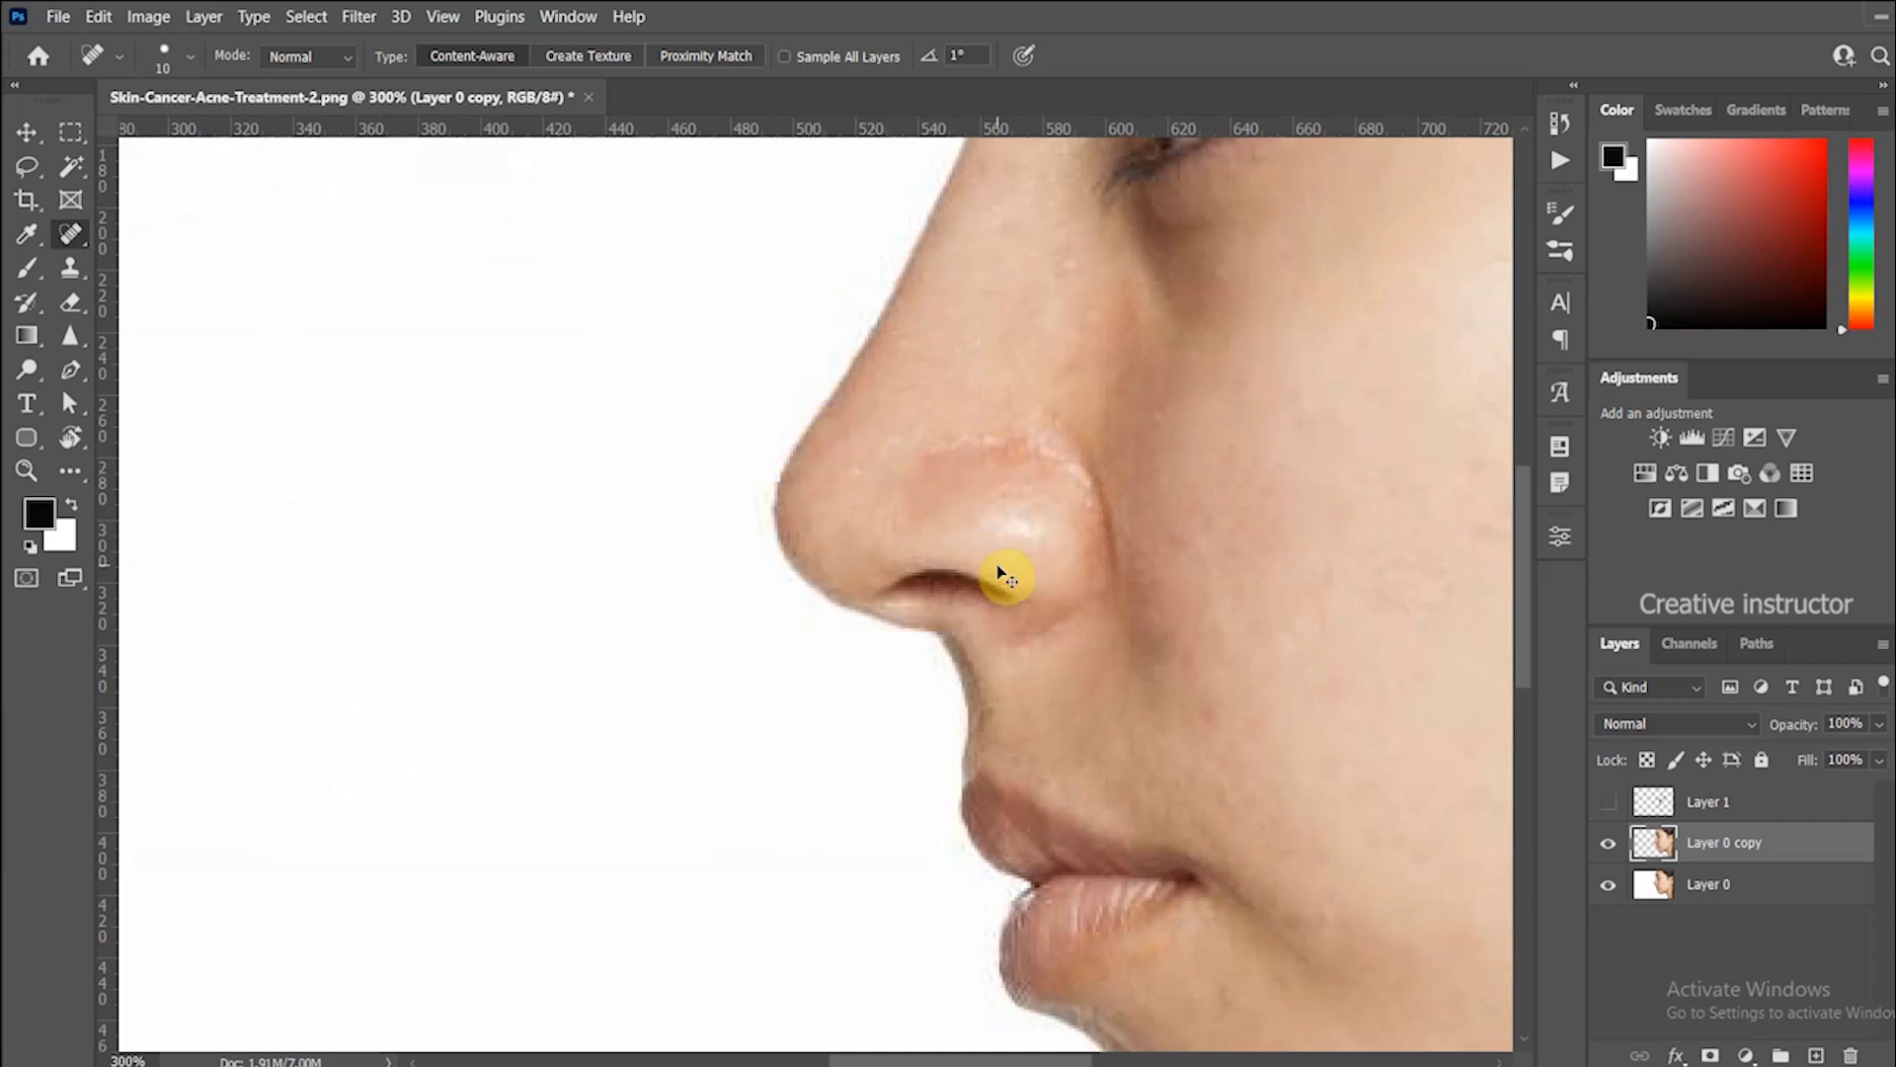
Heal the mark beside the temple hairline with the Spot Healing Brush at 20 px.
key("ctrl+minus")
key("ctrl+minus")
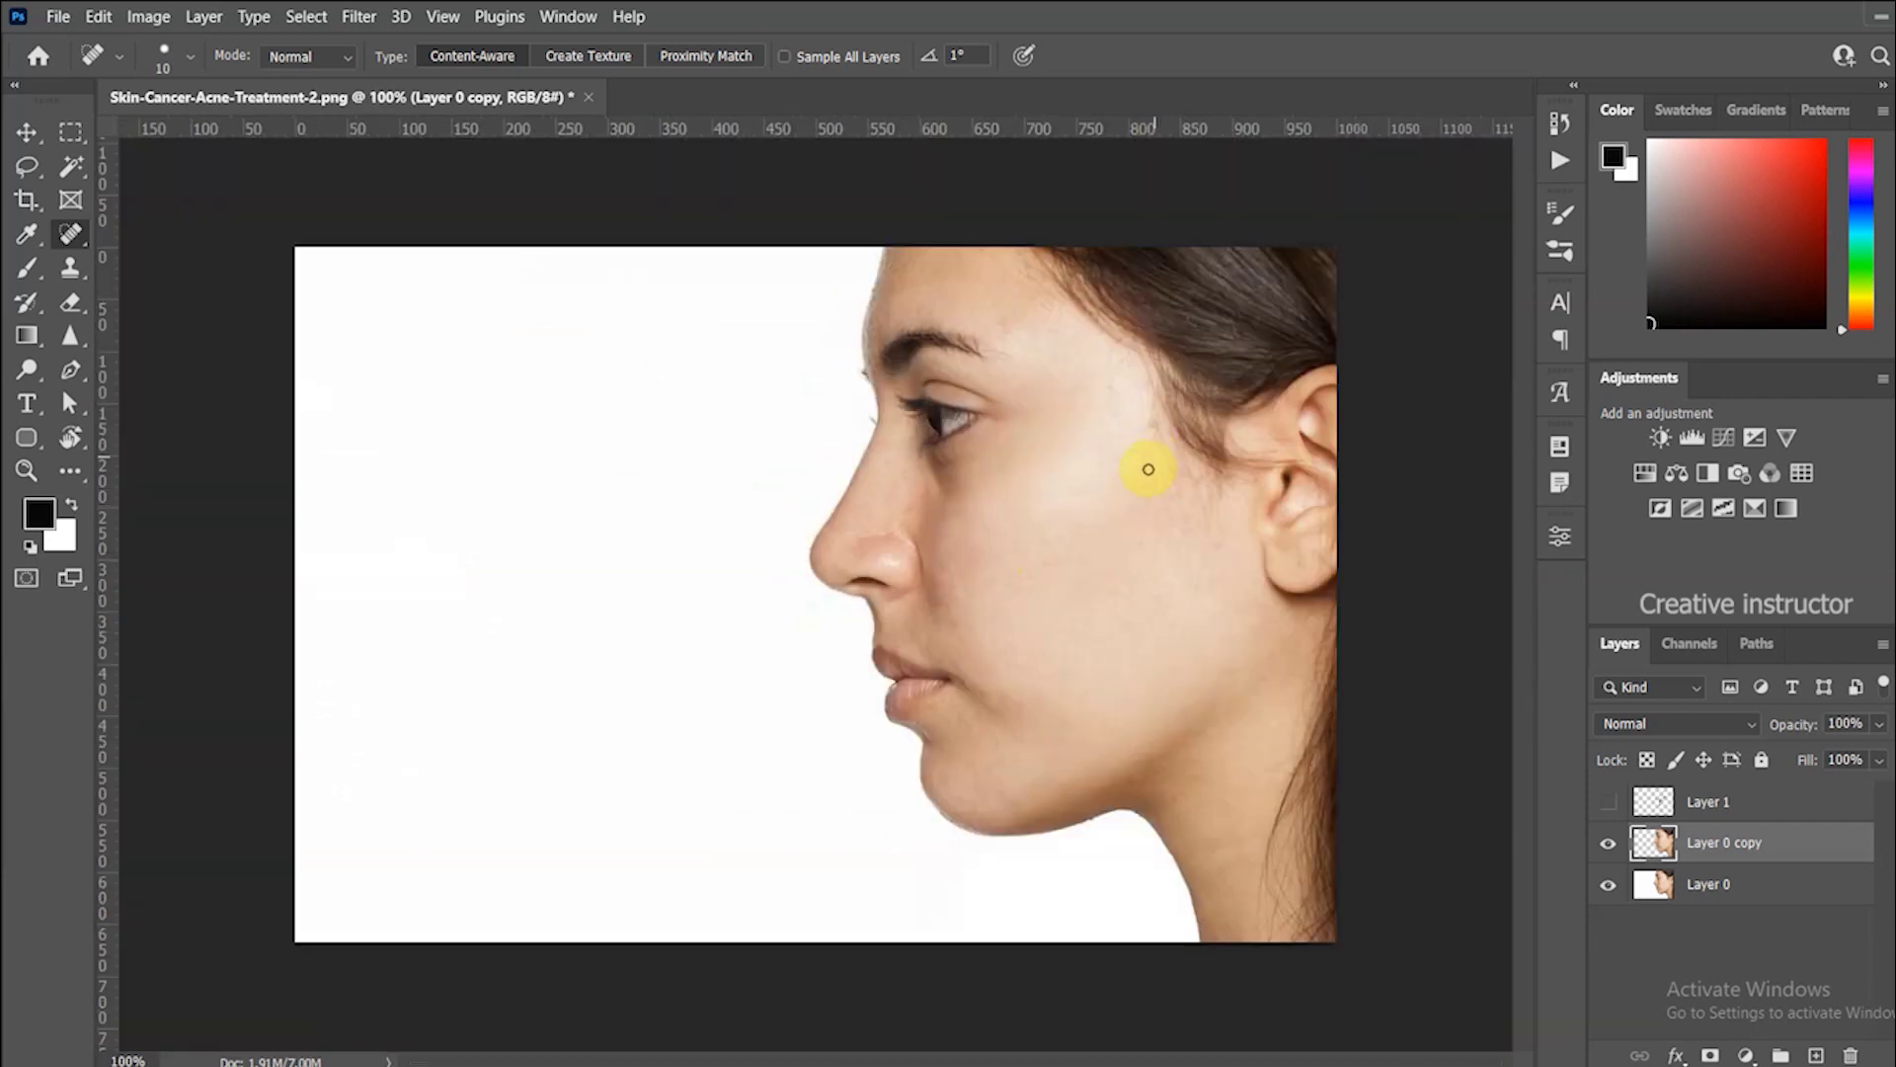
key("bracketright")
left_click(1155, 424)
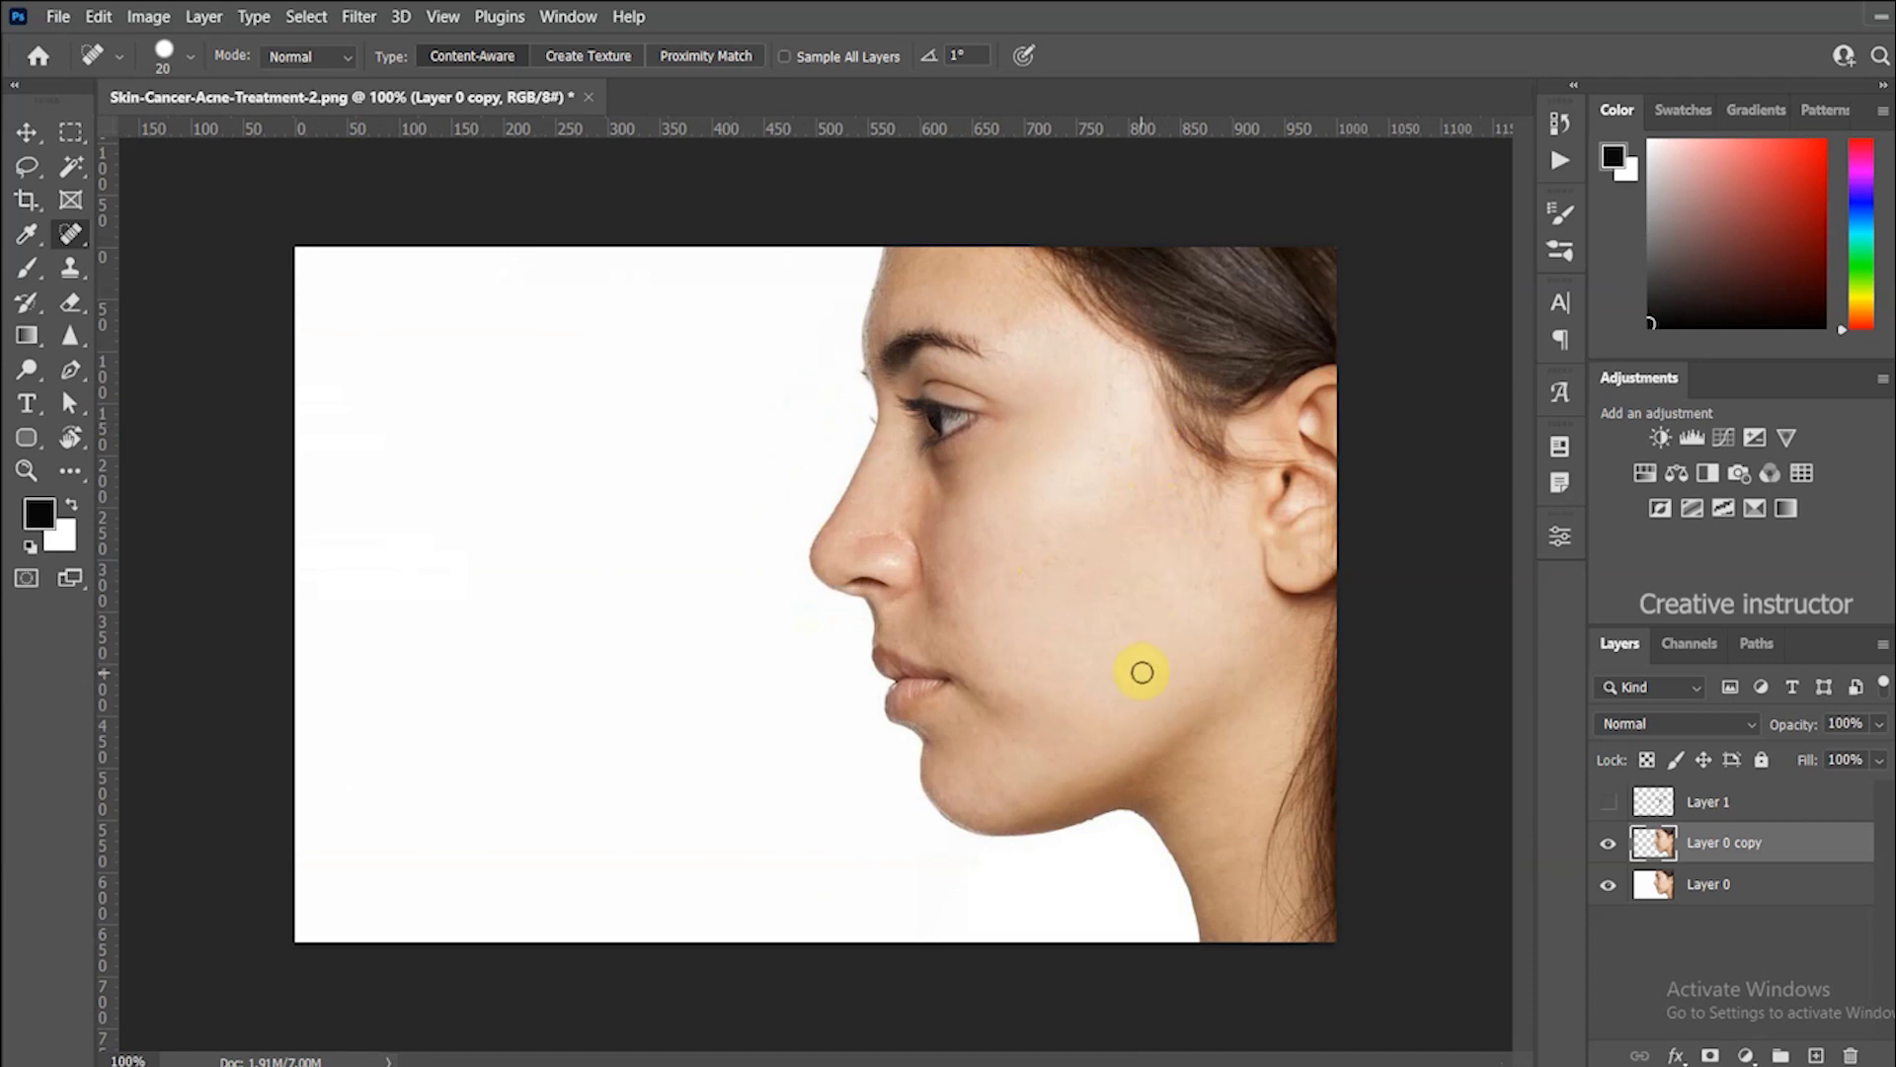
key("ctrl+minus")
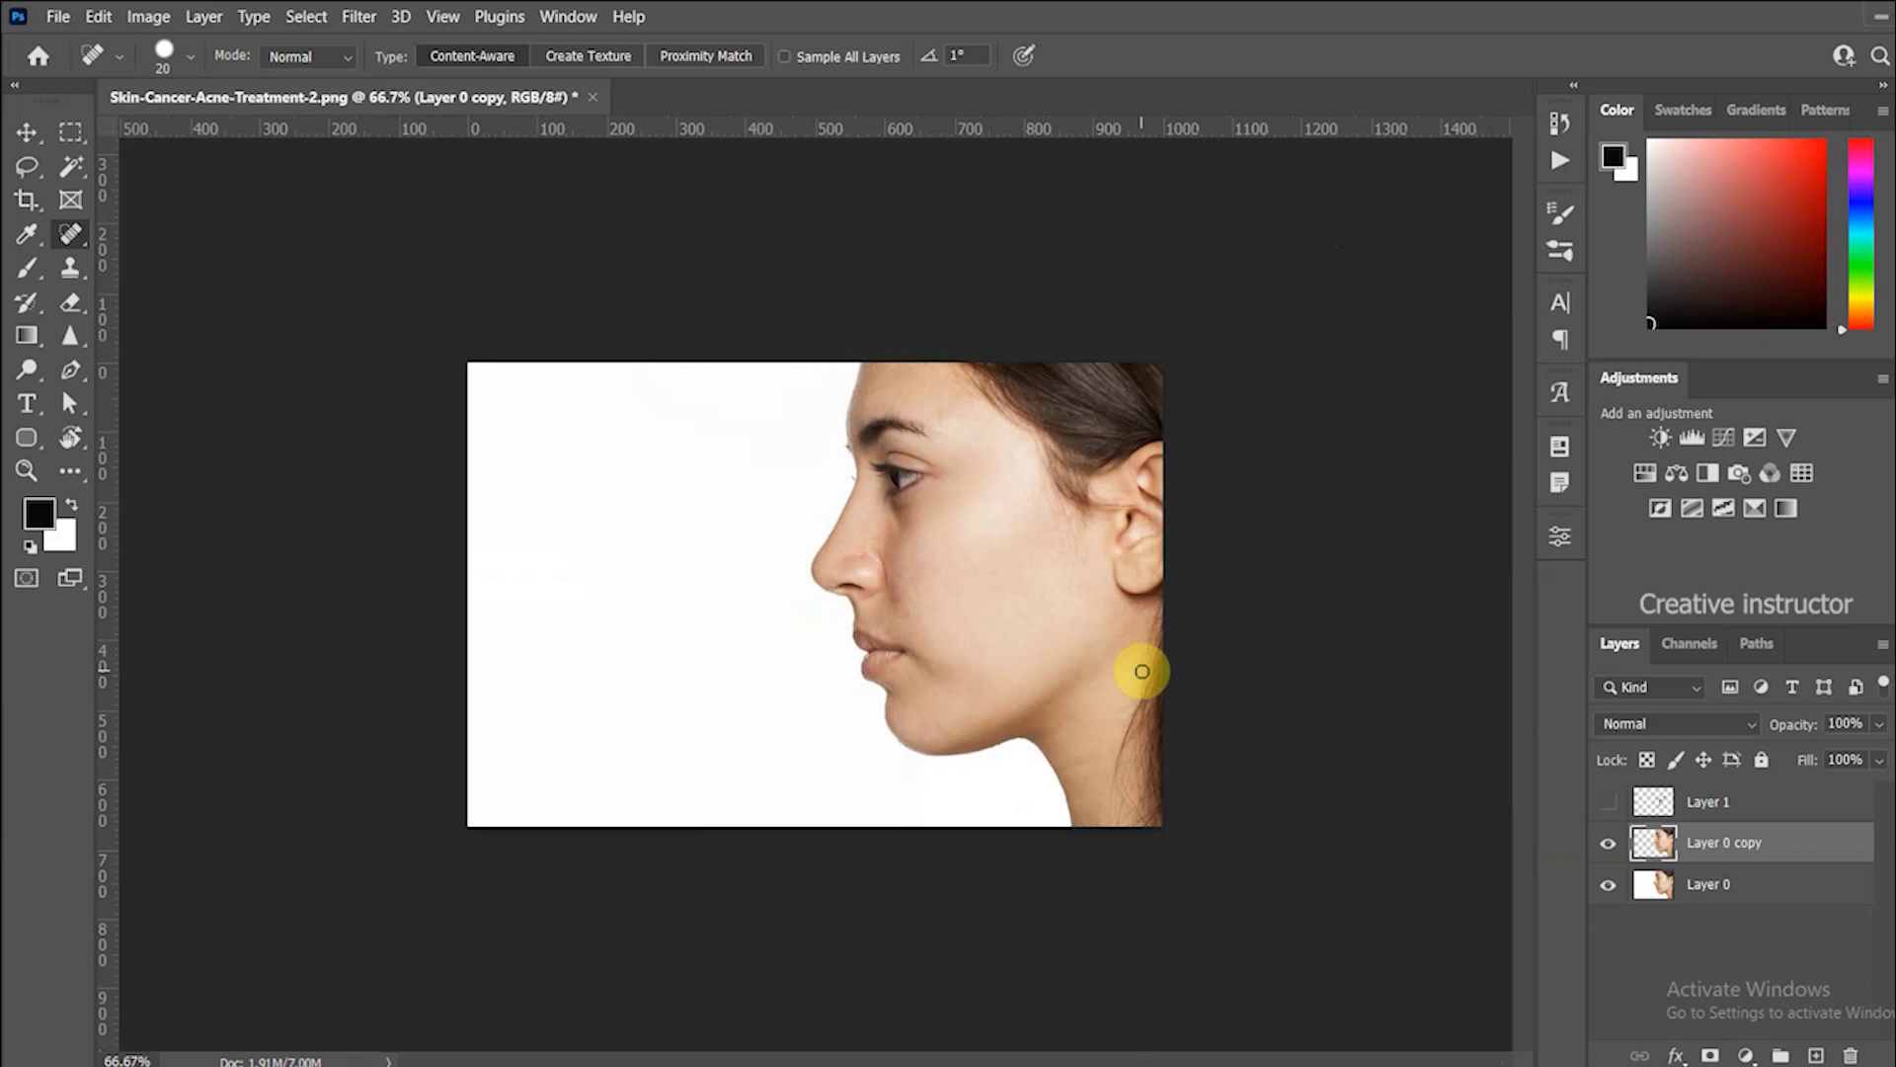
Duplicate Layer 0 copy as Layer 0 copy 2 and convert the duplicate to a smart object.
right_click(1794, 856)
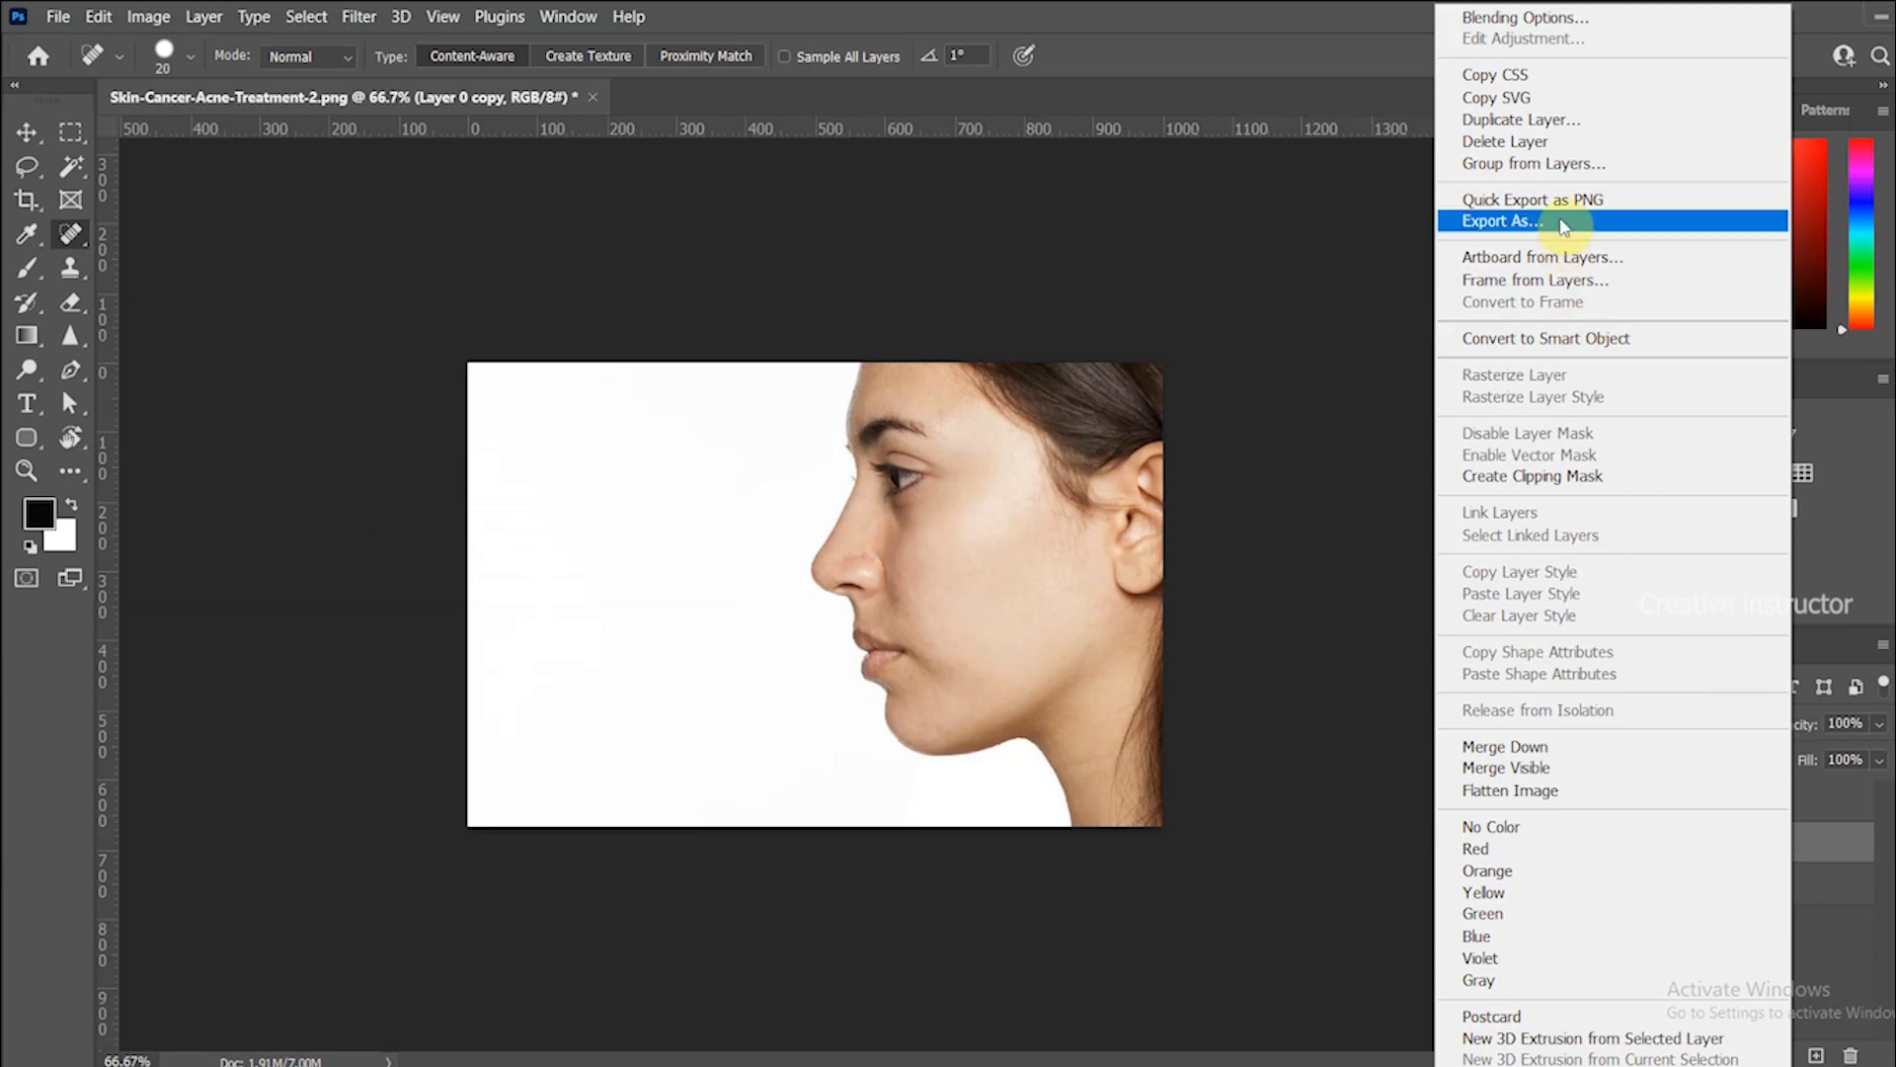
left_click(1549, 121)
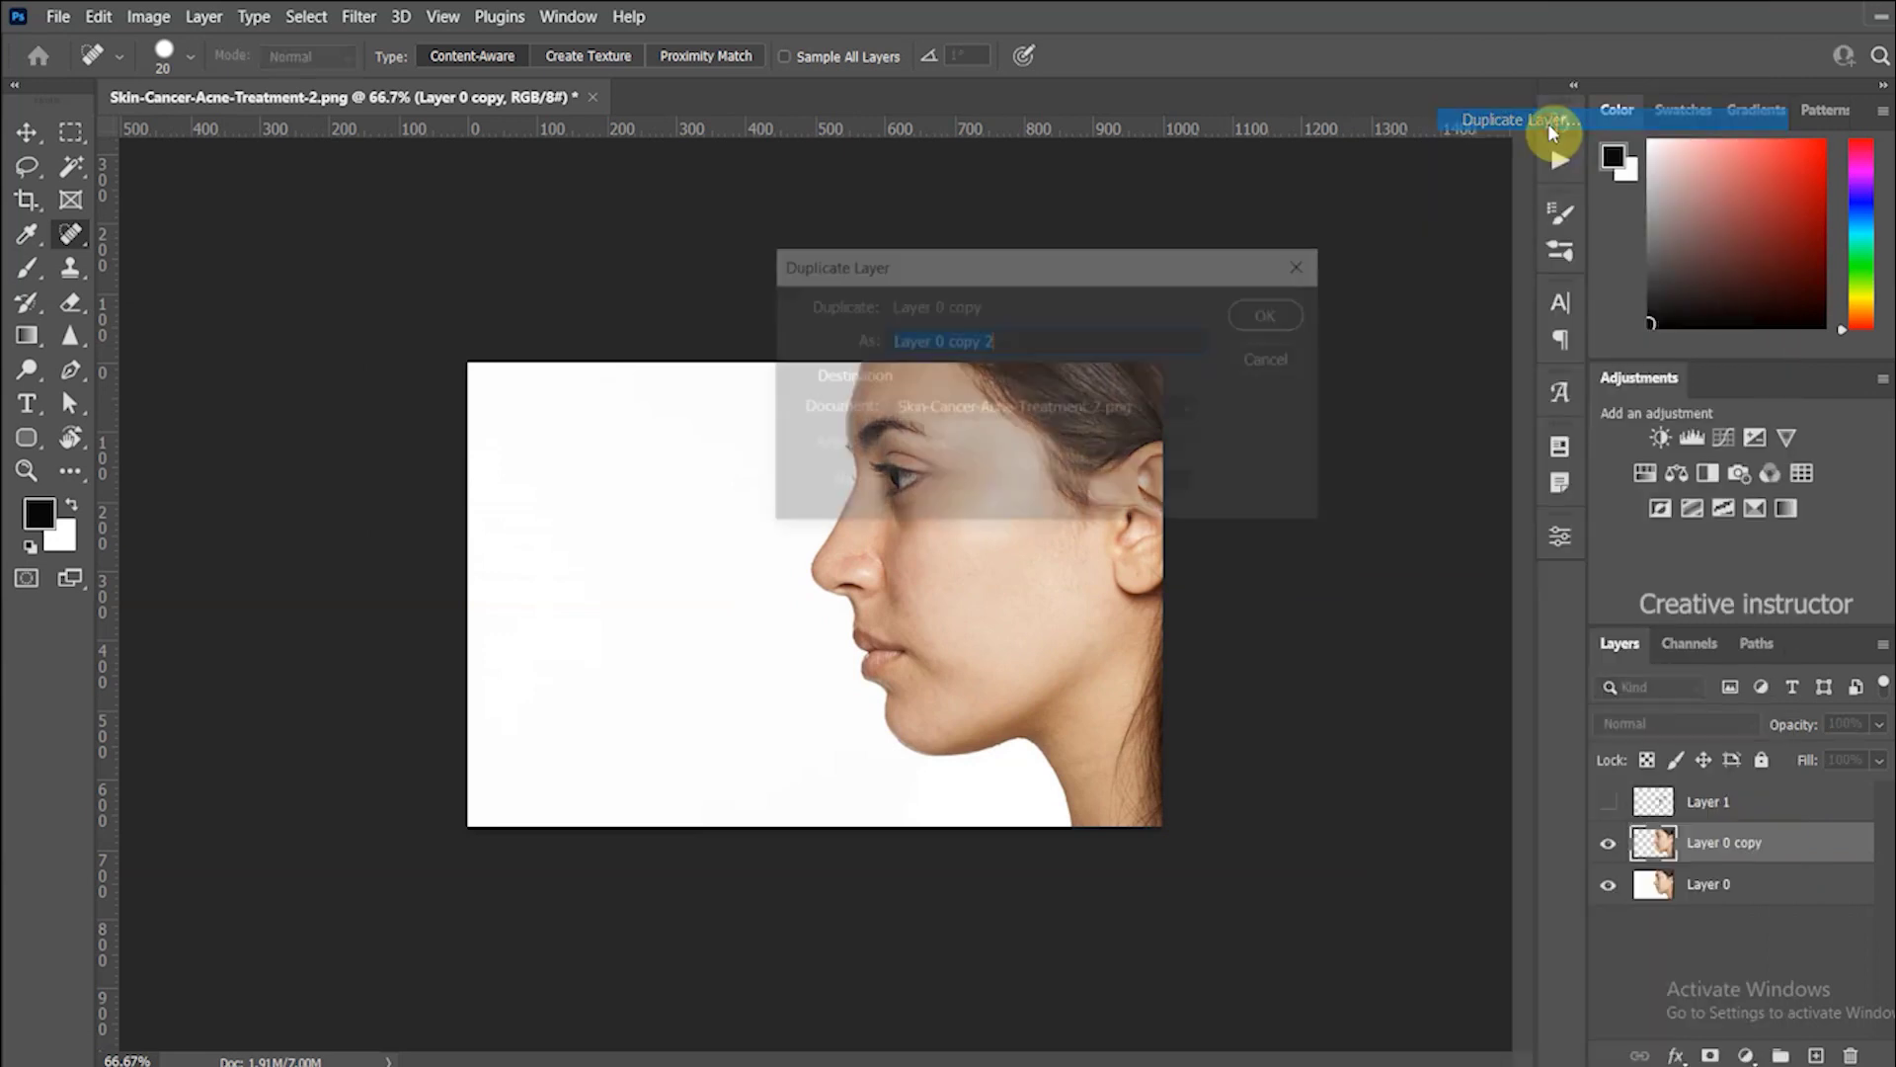
left_click(1271, 316)
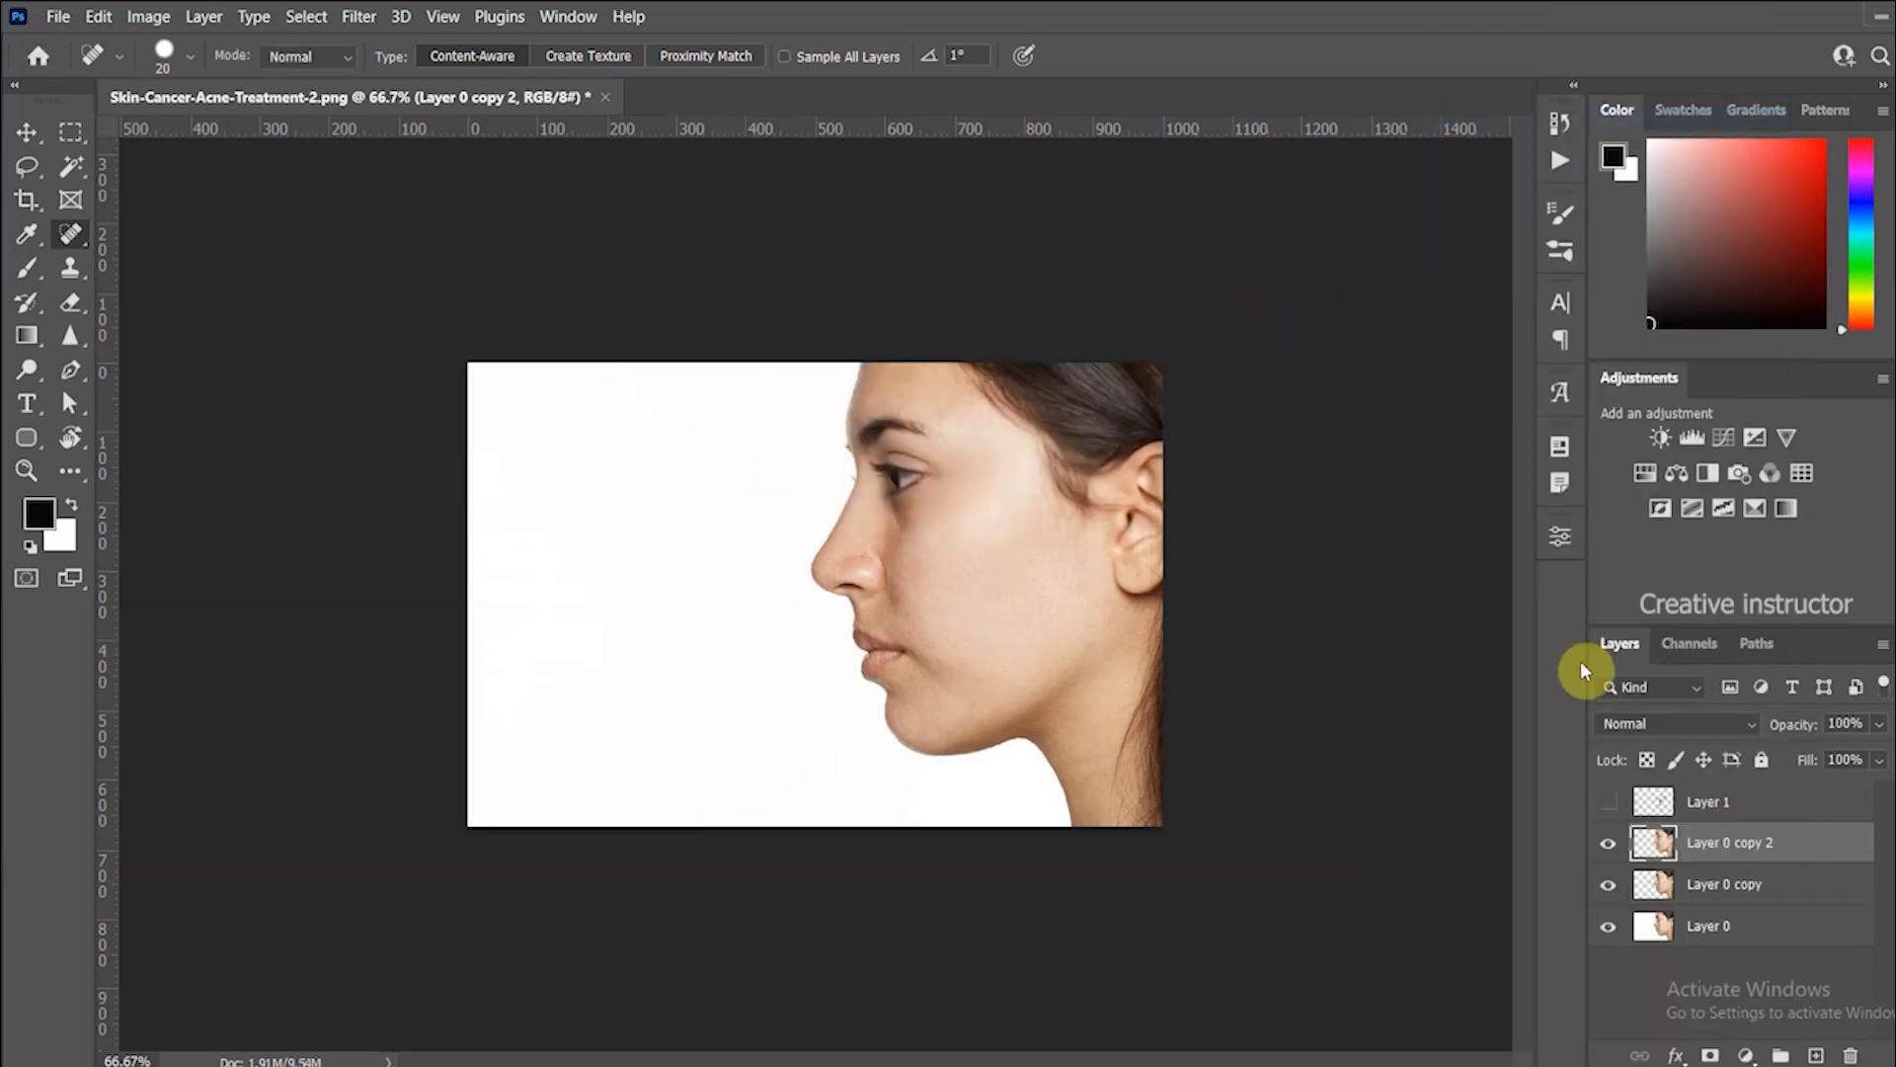
right_click(1750, 842)
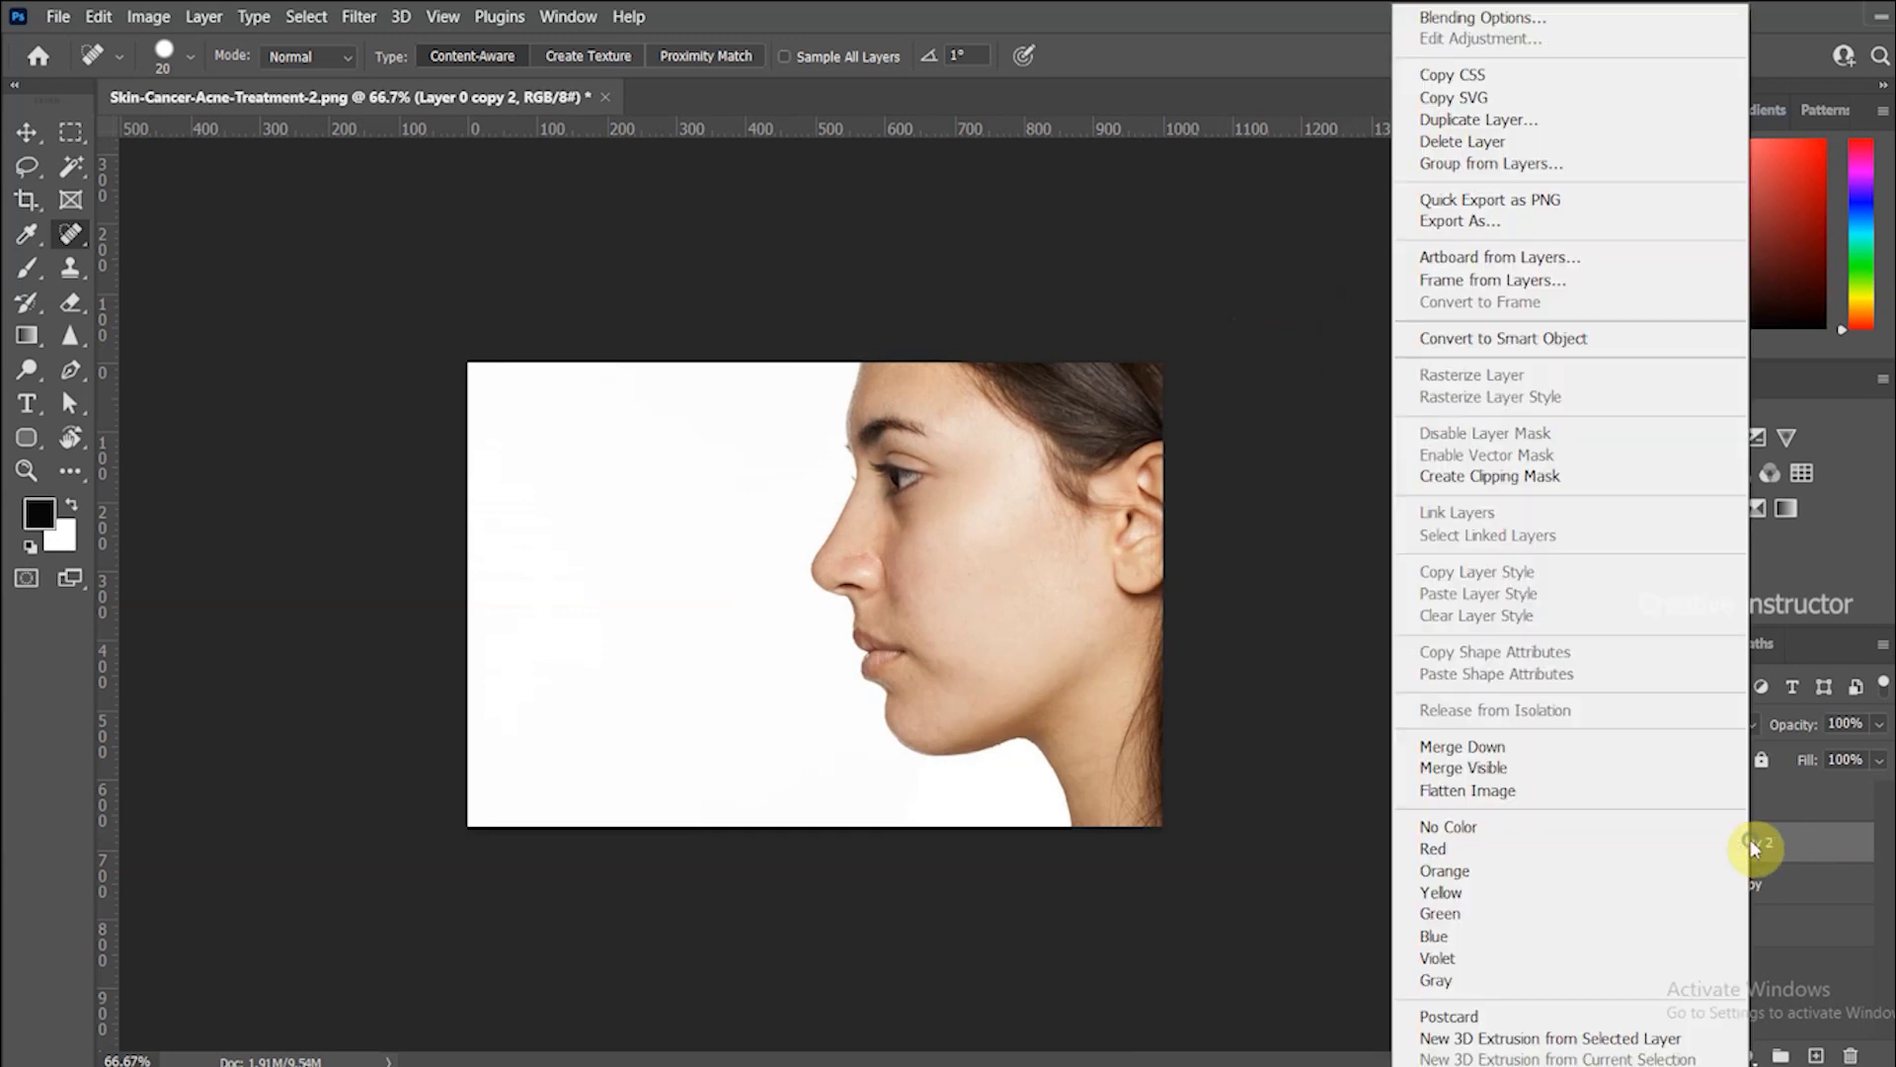
left_click(1570, 352)
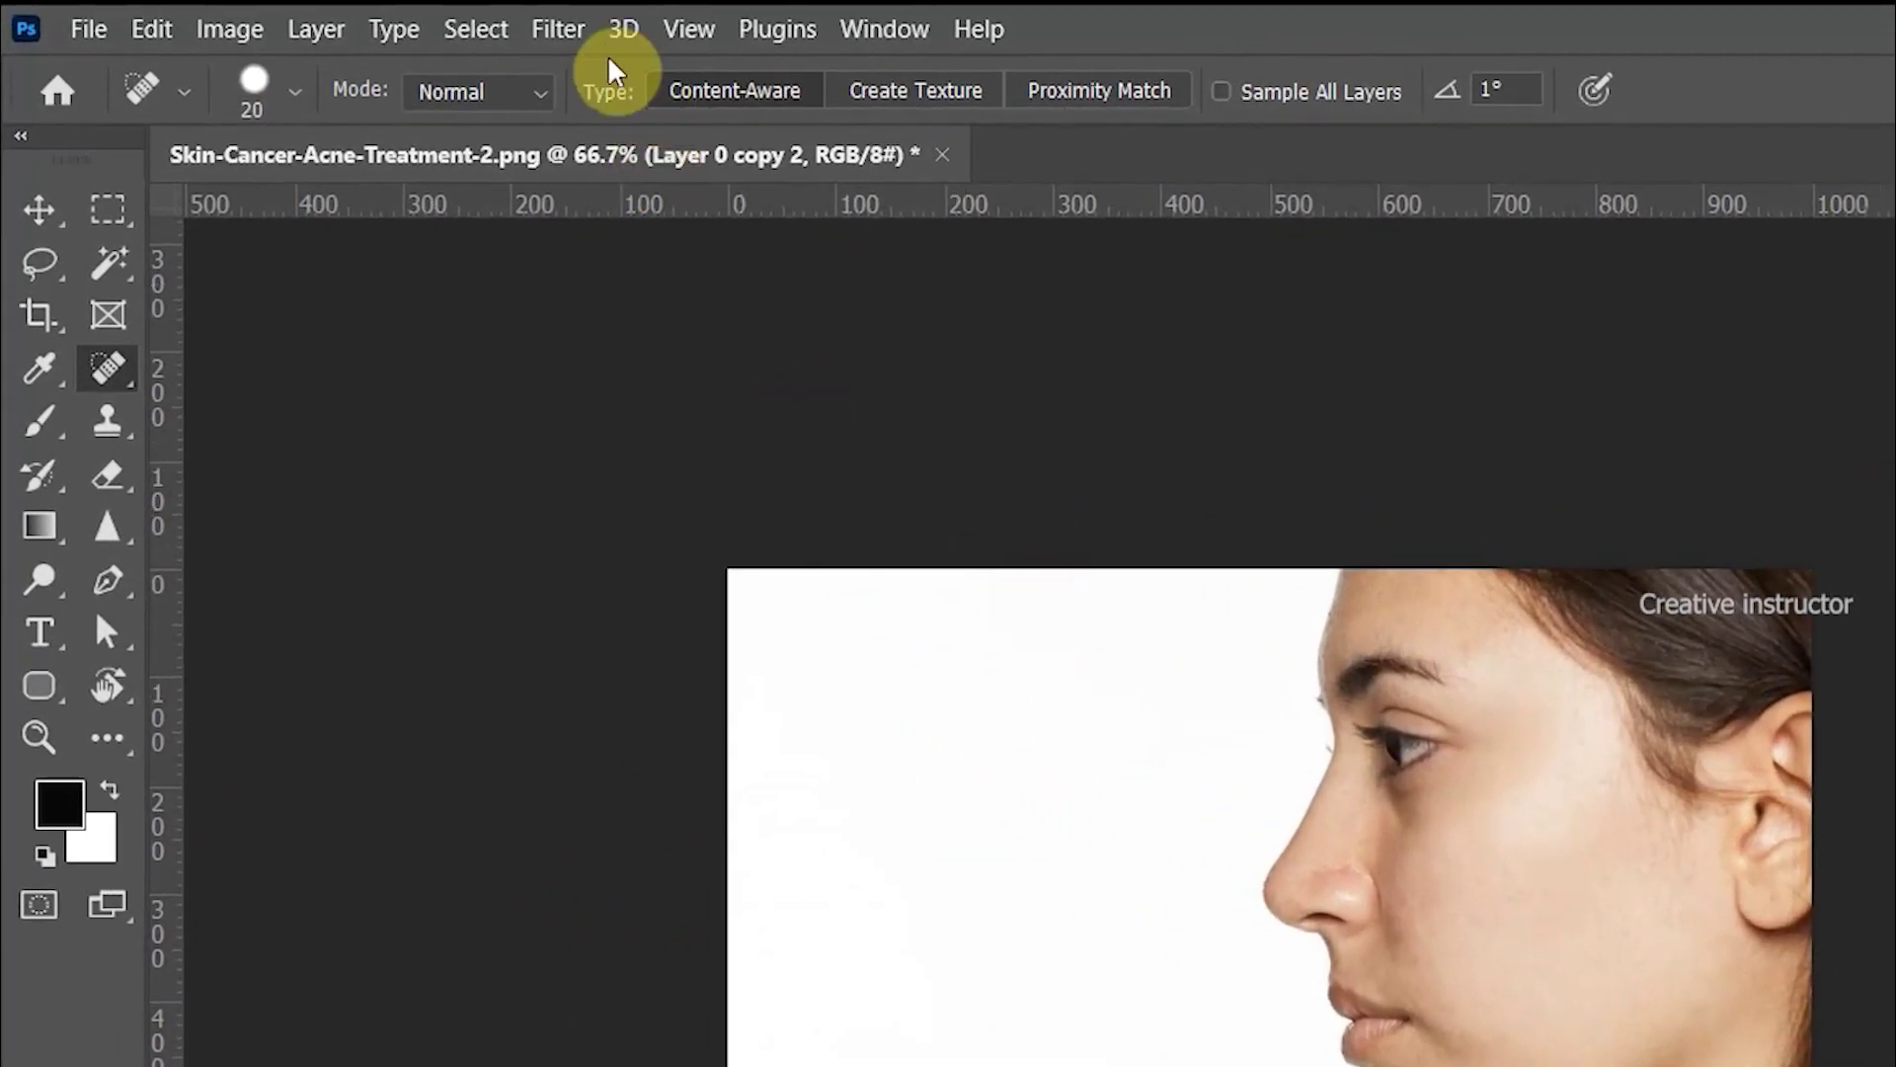
In a Camera Raw Filter on Layer 0 copy 2, set Texture to +25 and Clarity to -71.
left_click(563, 31)
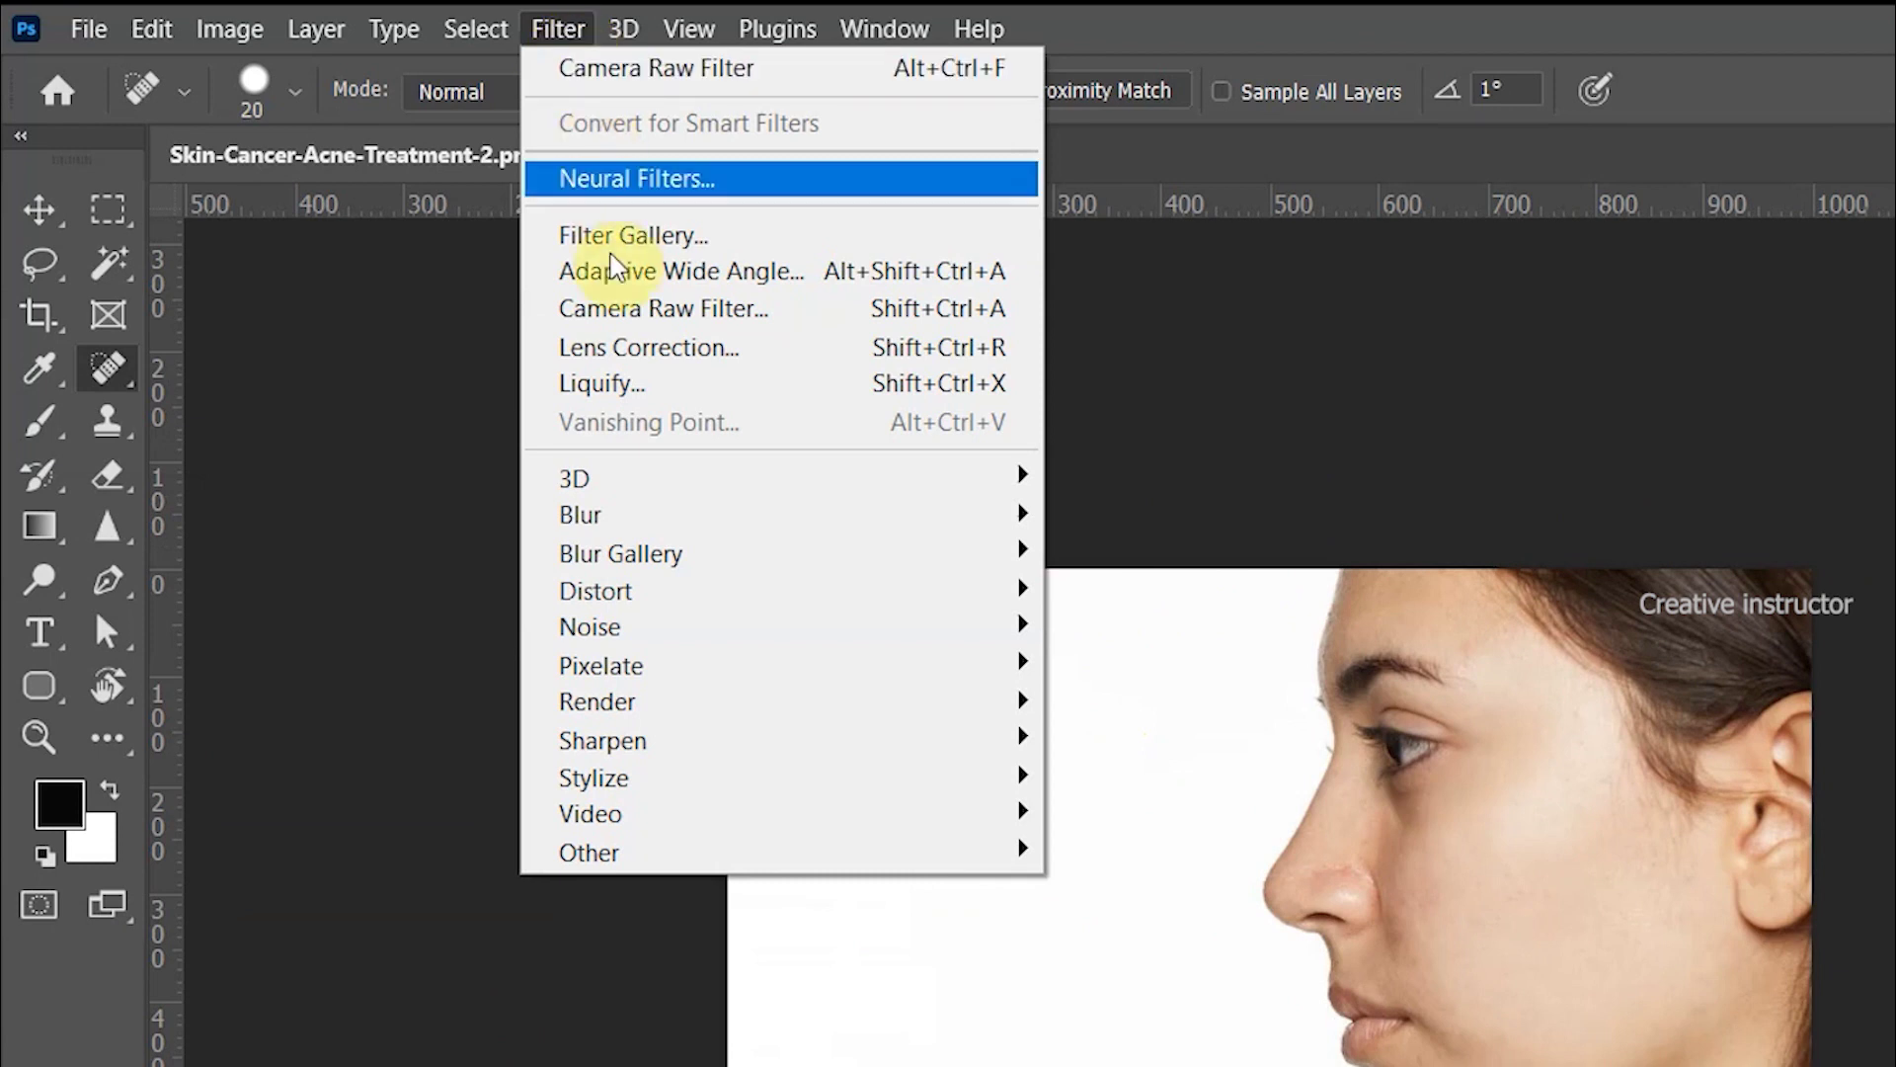
left_click(633, 312)
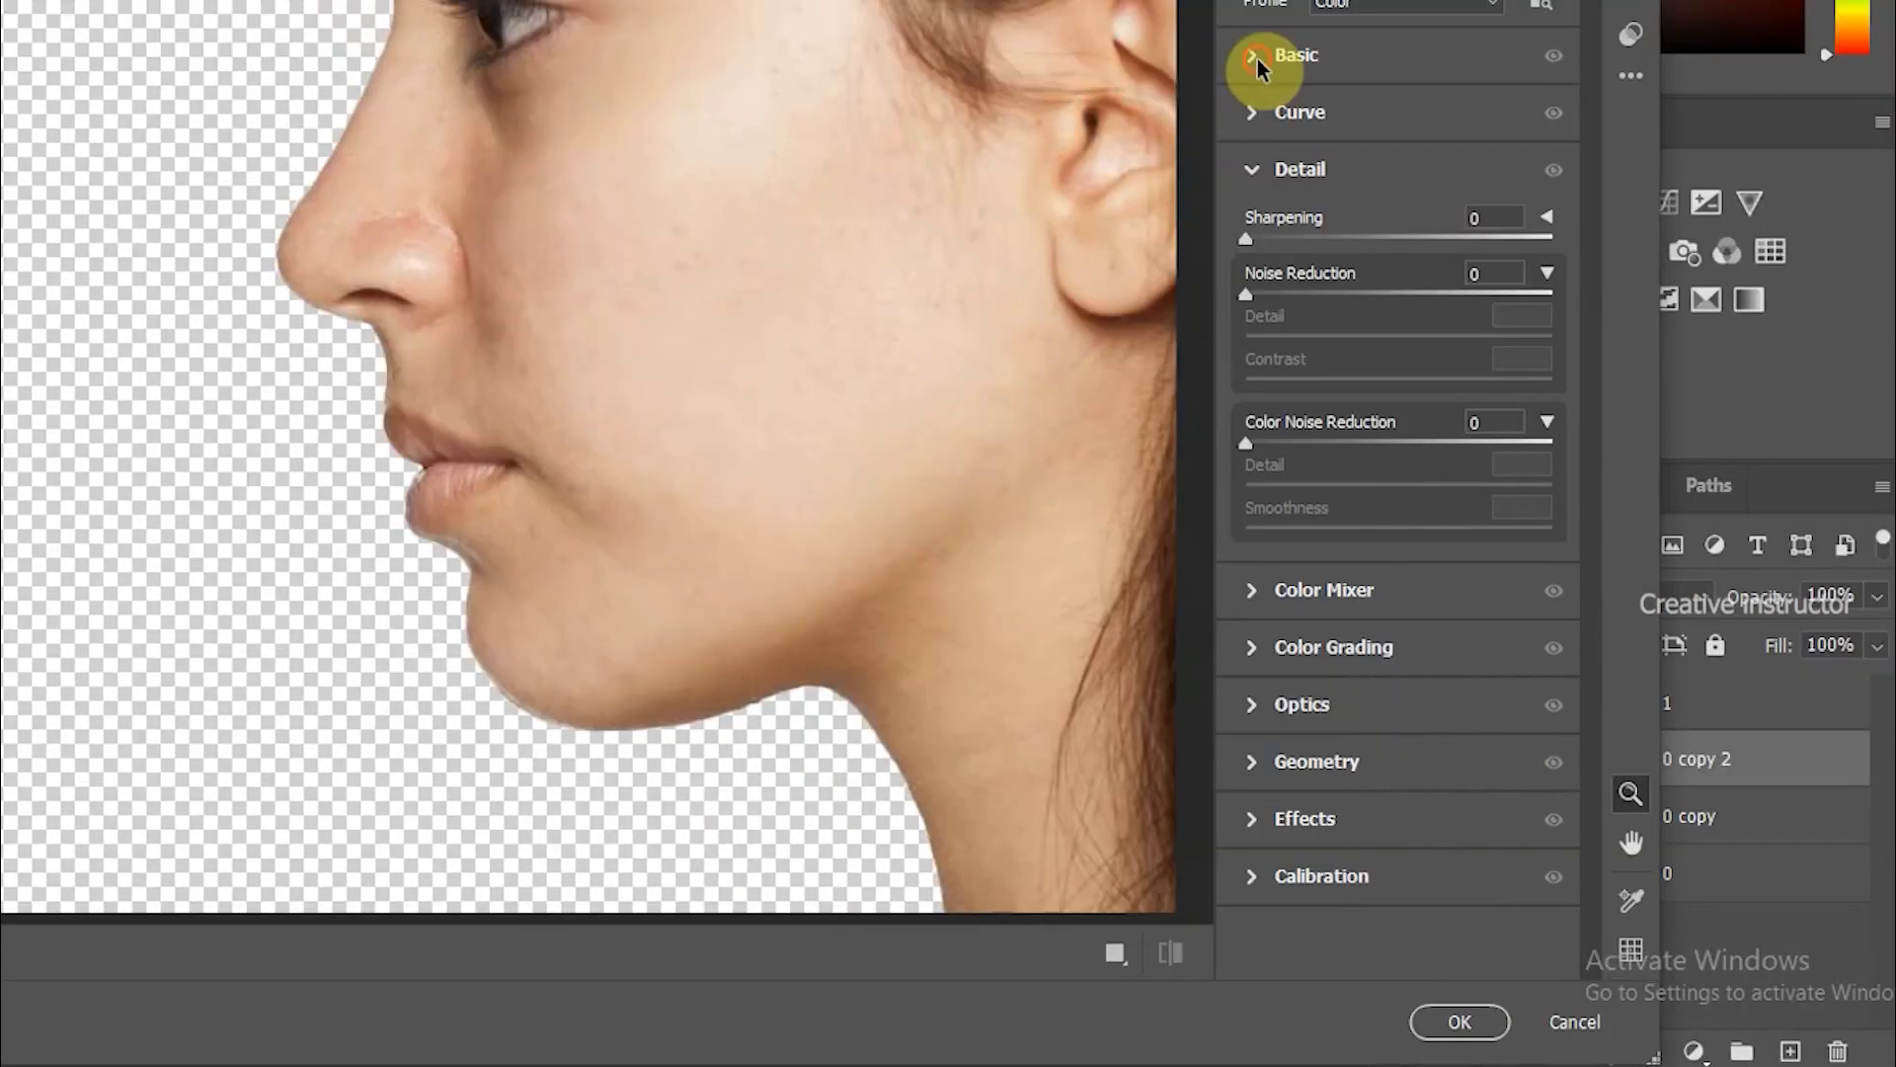
left_click(1424, 330)
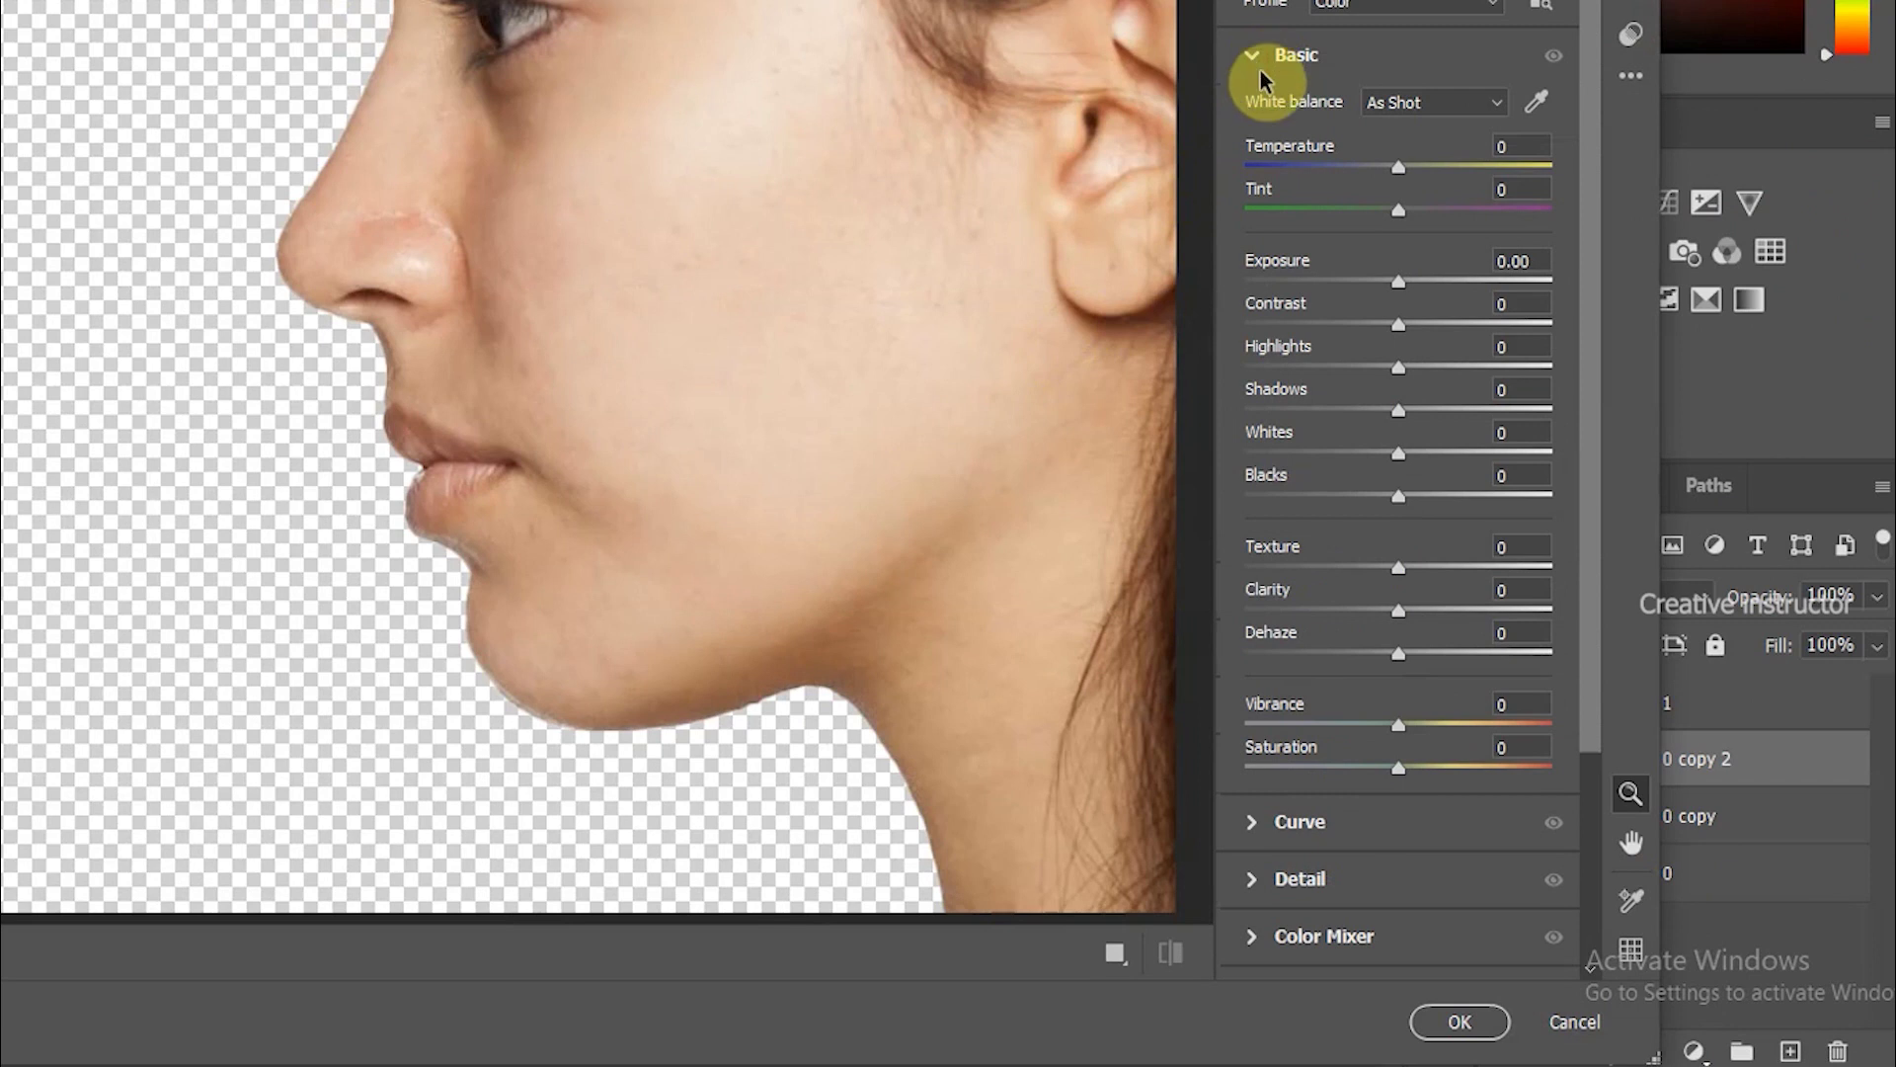
left_click_drag(1401, 614, 1438, 571)
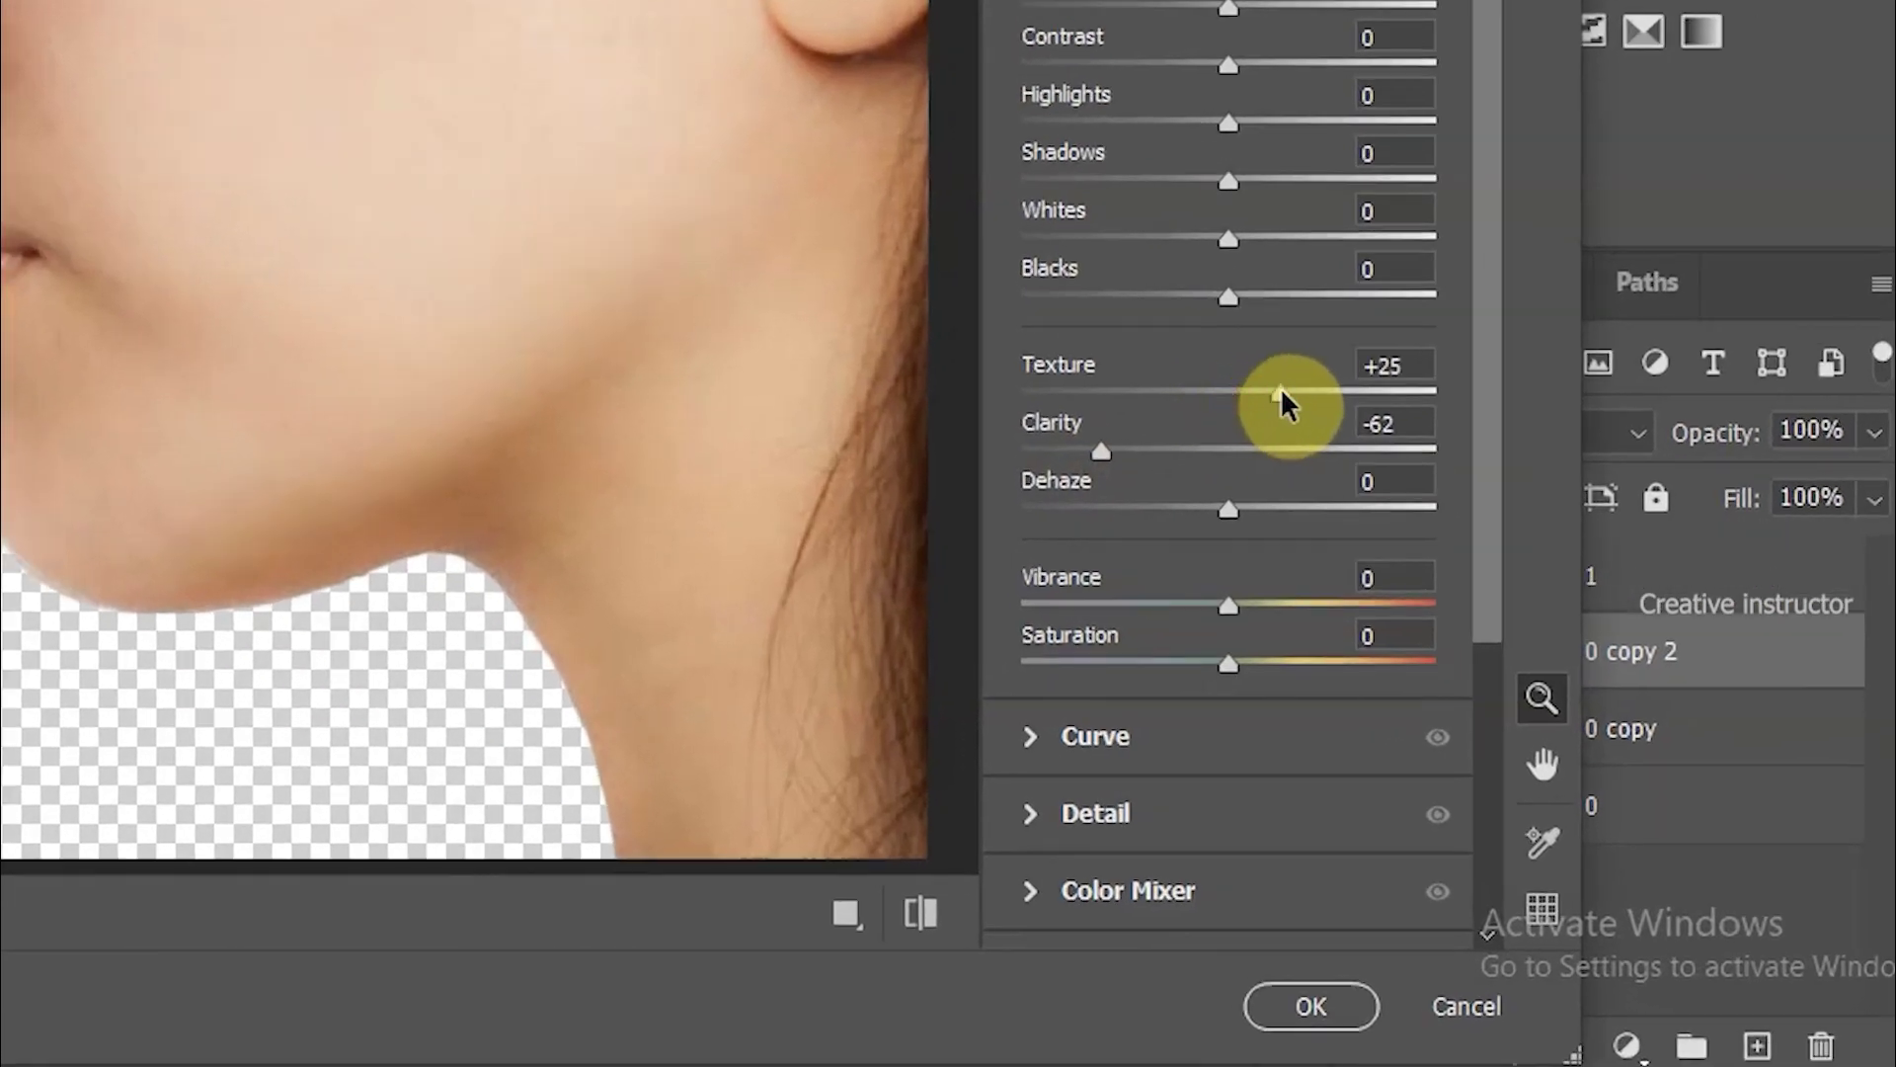
left_click_drag(1284, 400, 1282, 397)
left_click_drag(1092, 455, 1060, 464)
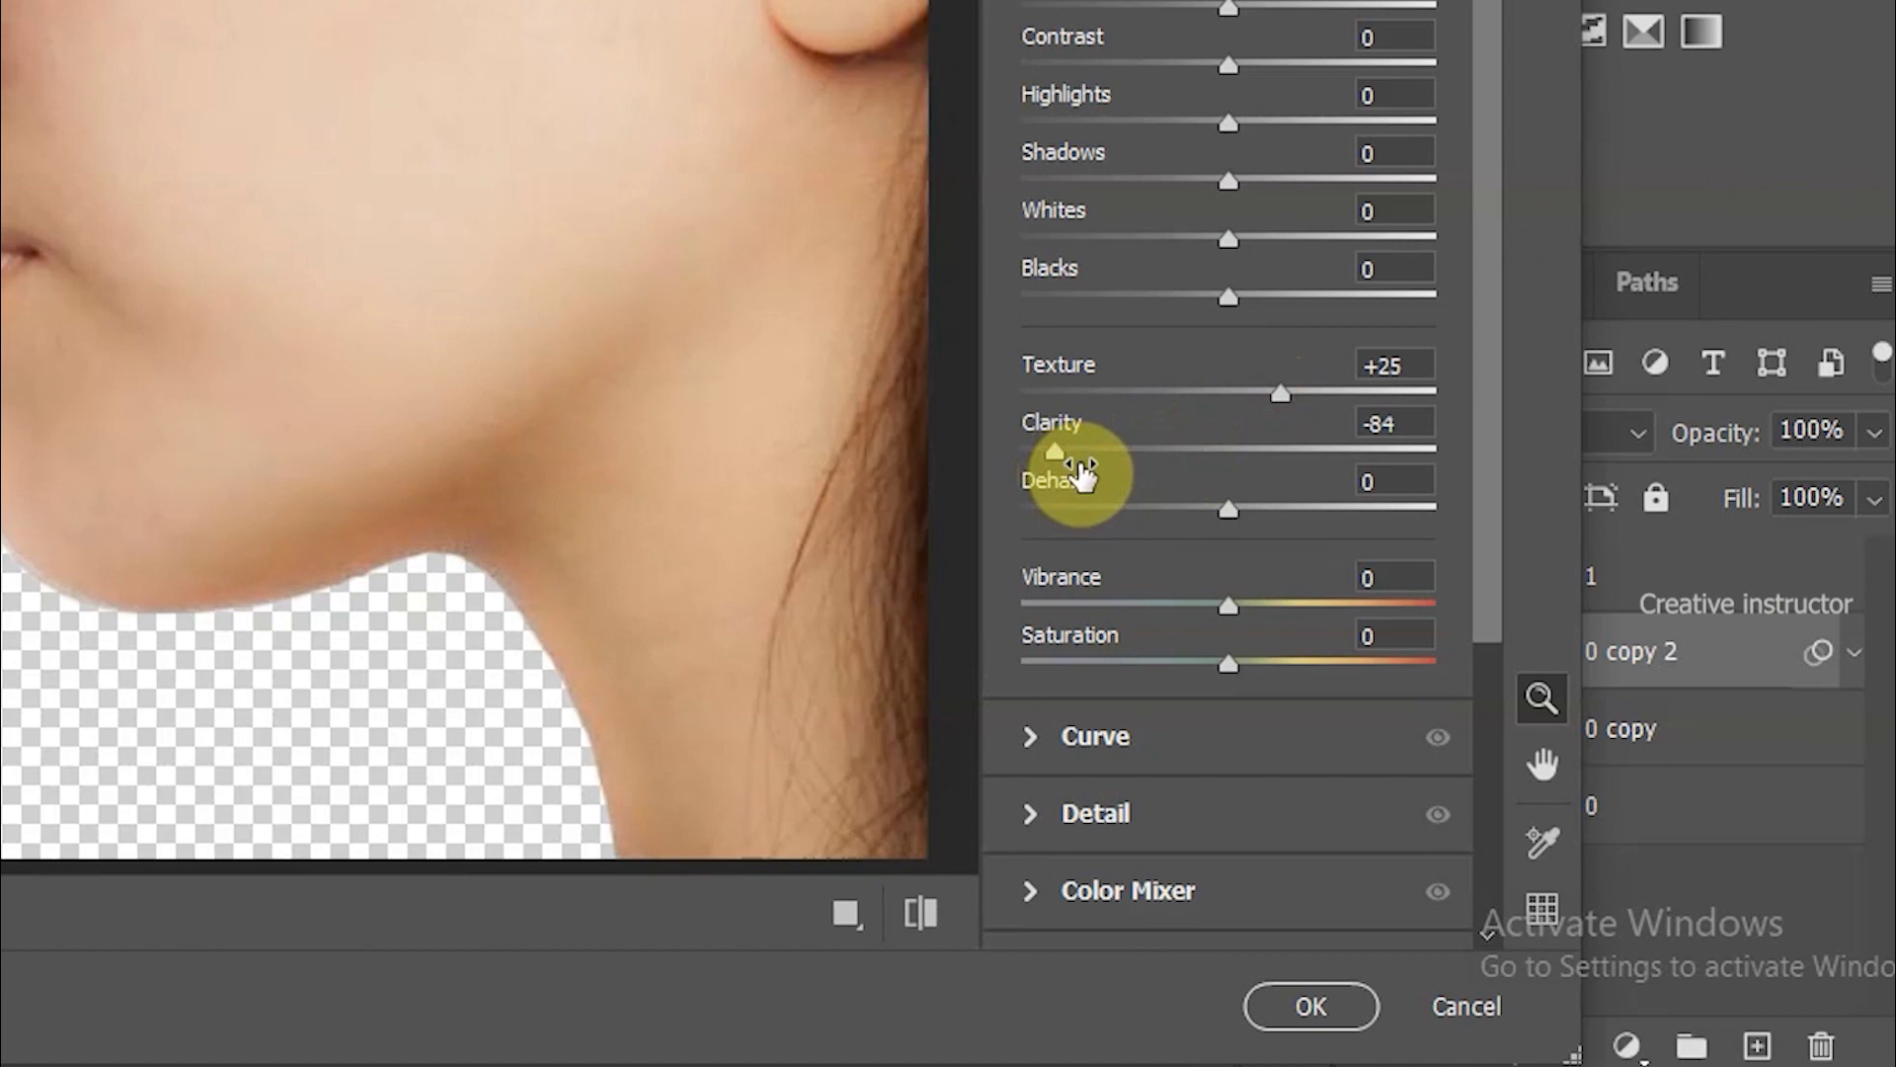
left_click_drag(1067, 457, 1092, 454)
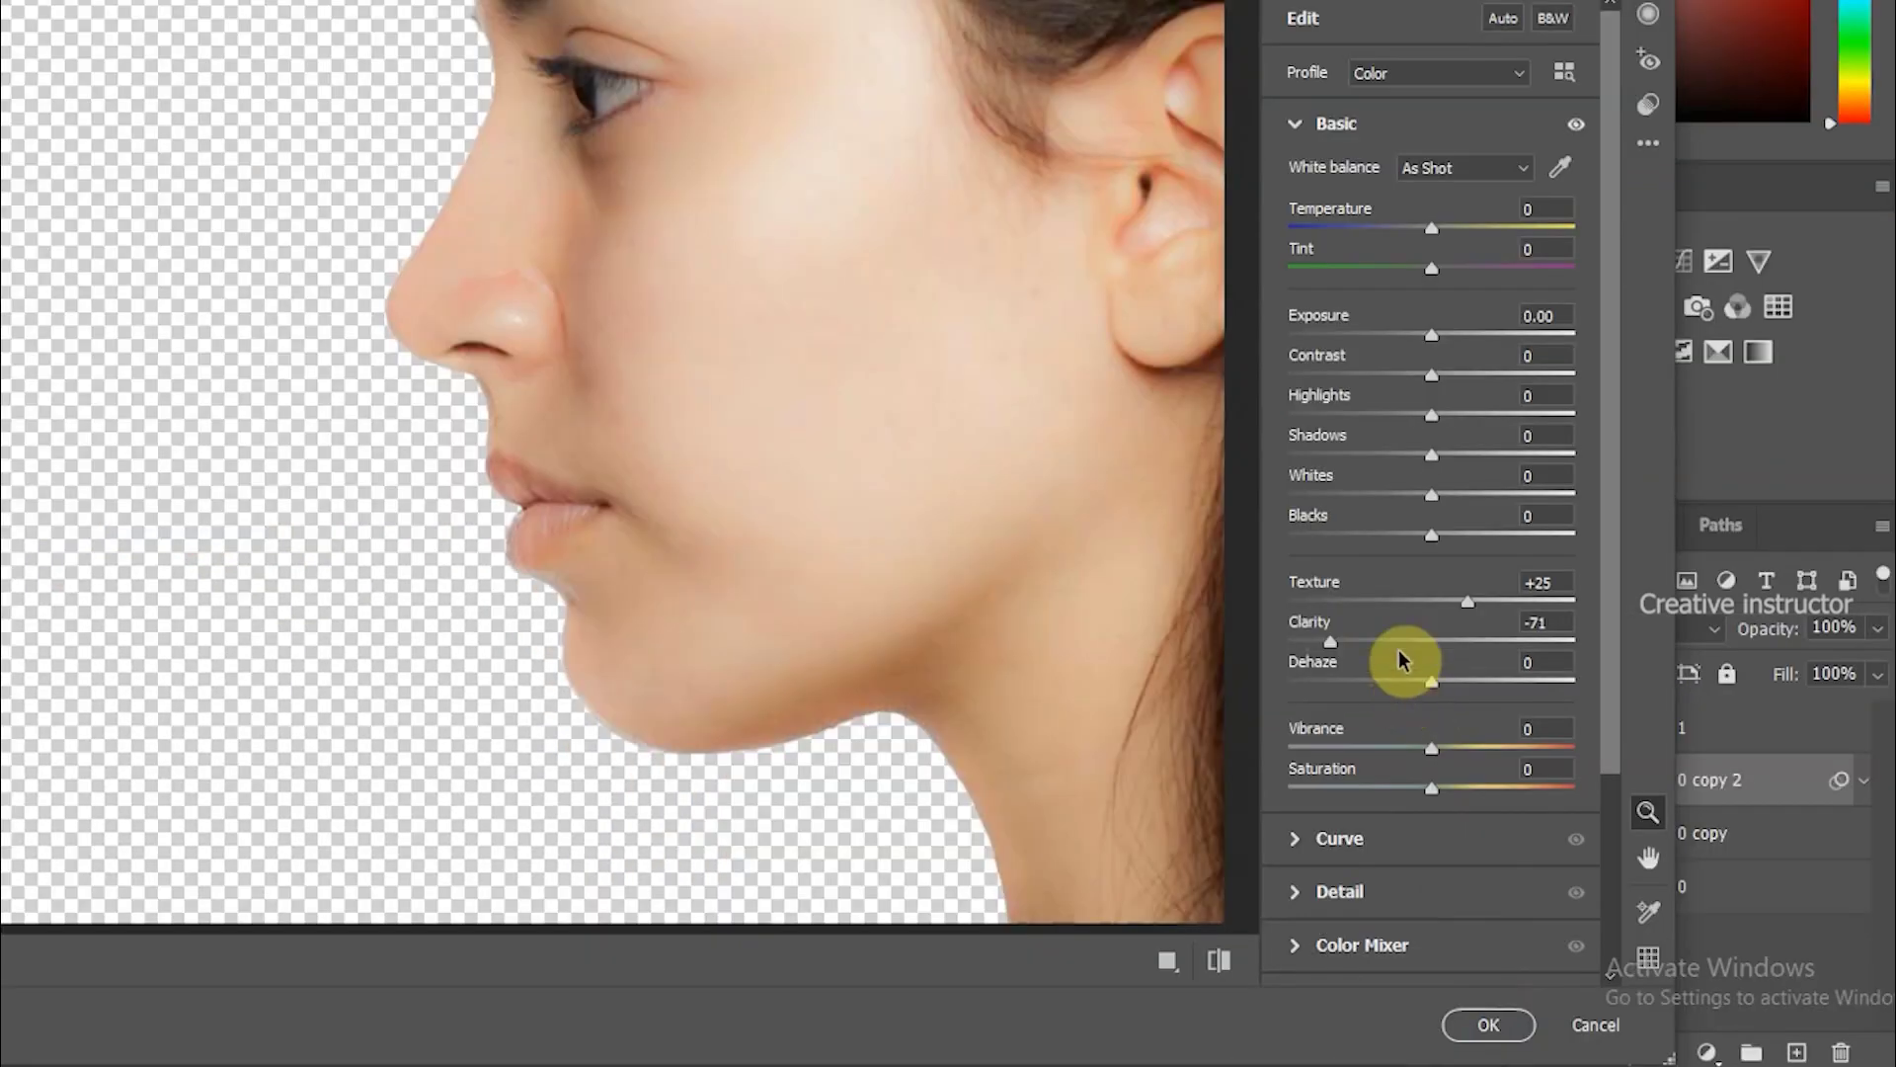
left_click(1290, 128)
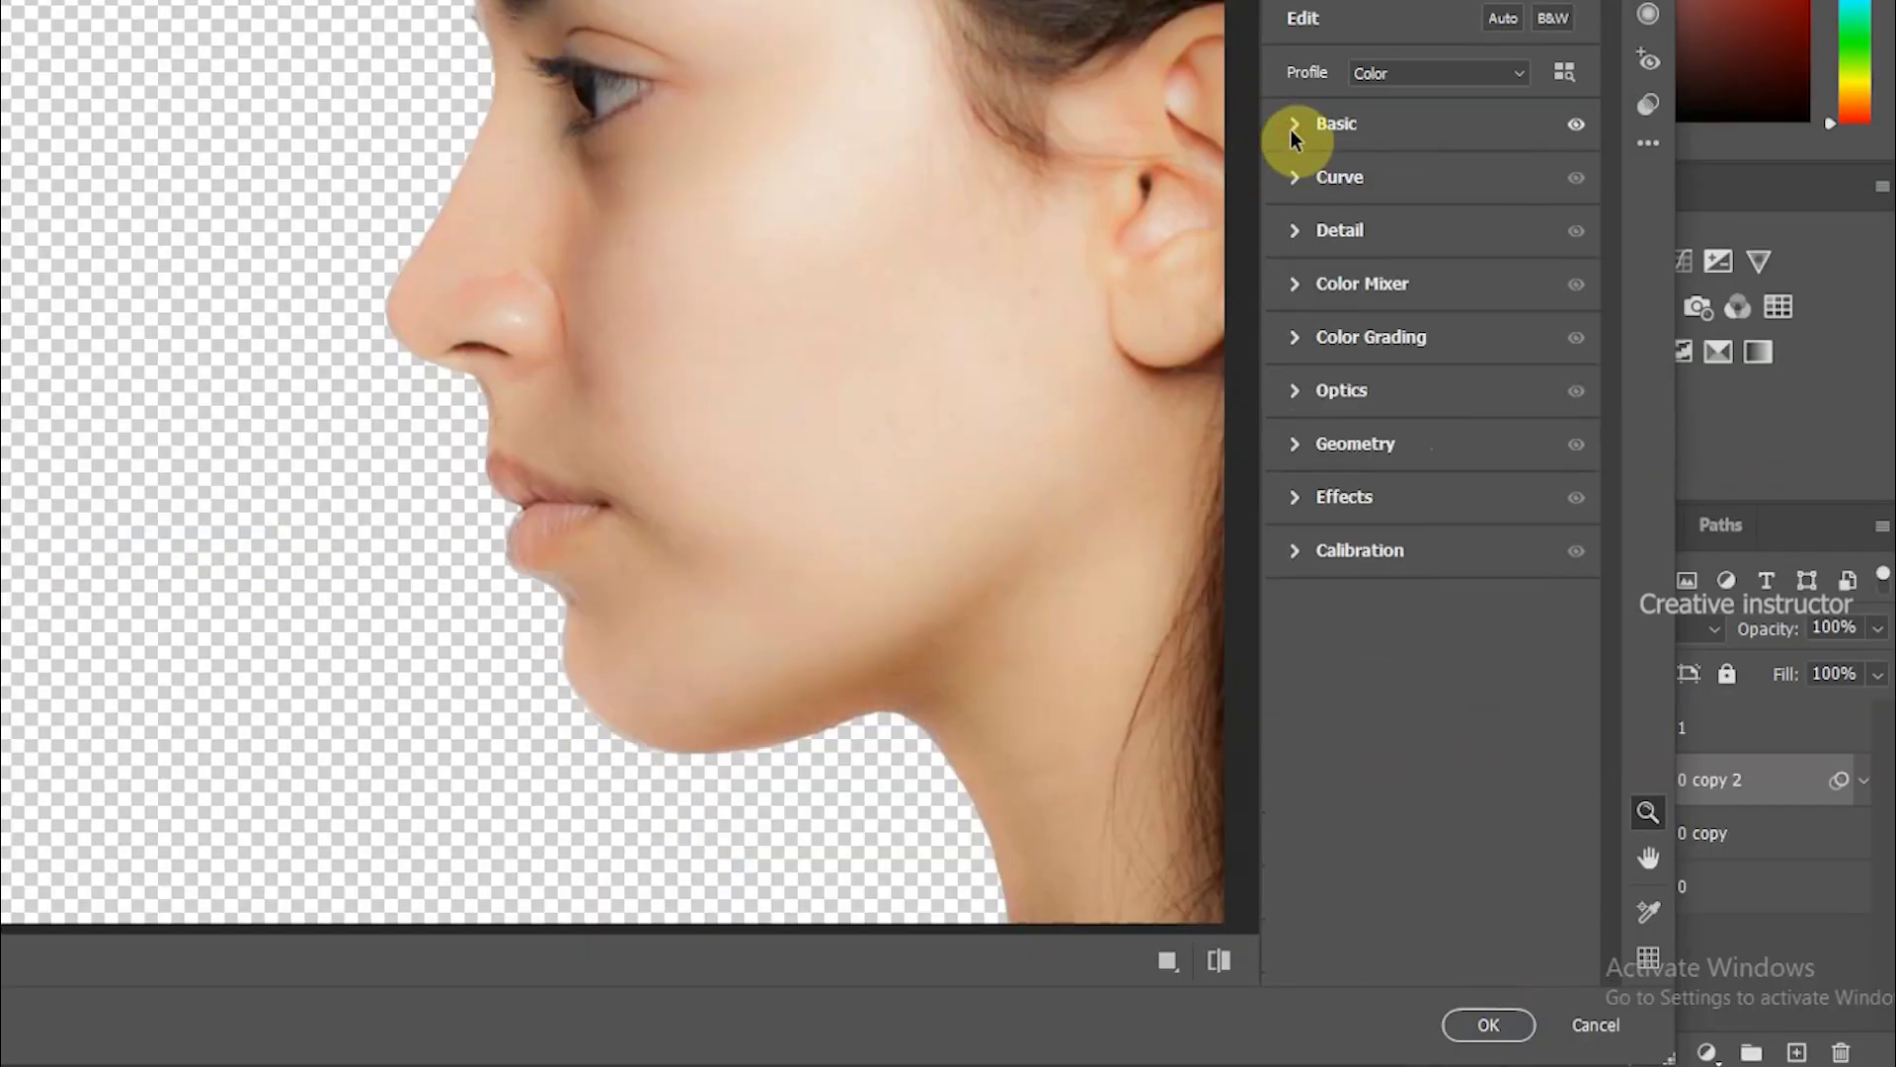
Set the Camera Raw Noise Reduction to 30 with its Detail at 65, and apply the filter to Layer 0 copy 2.
left_click(1303, 237)
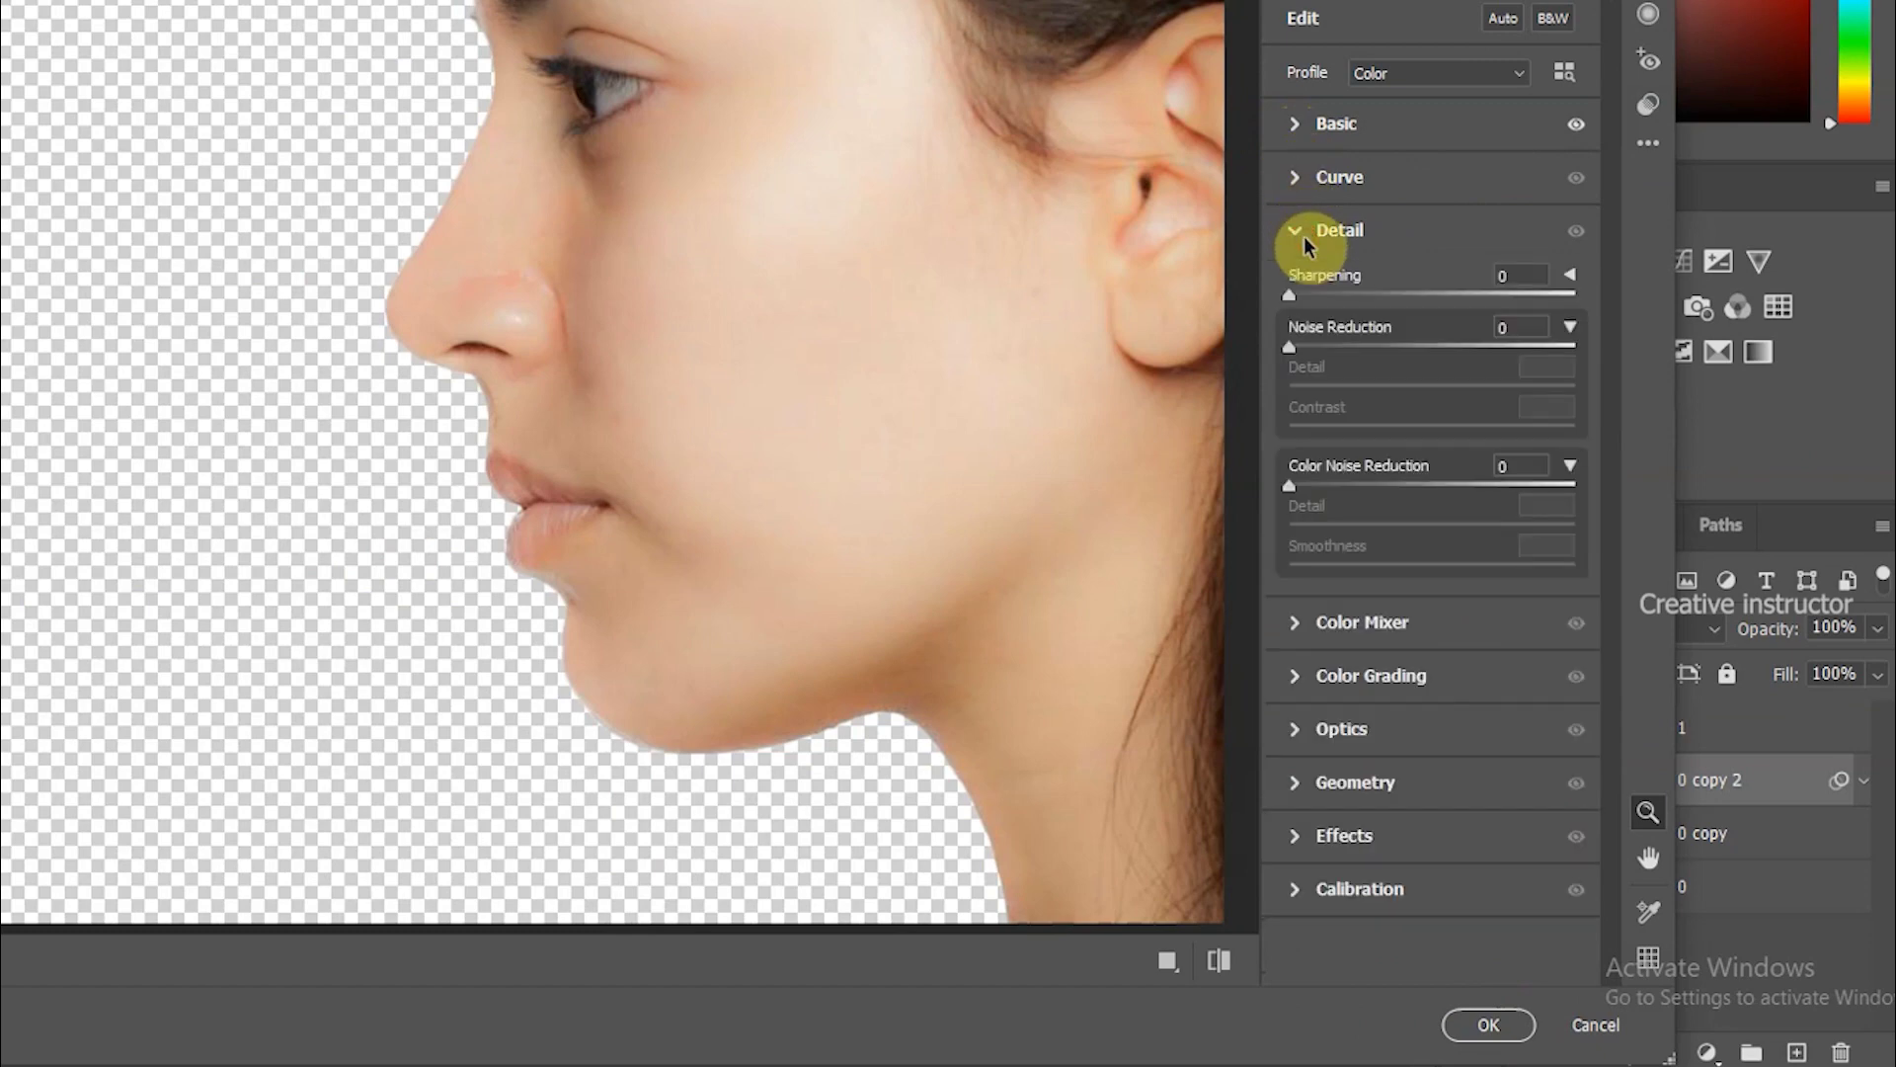
left_click_drag(1290, 348, 1368, 343)
left_click_drag(1276, 215, 1287, 215)
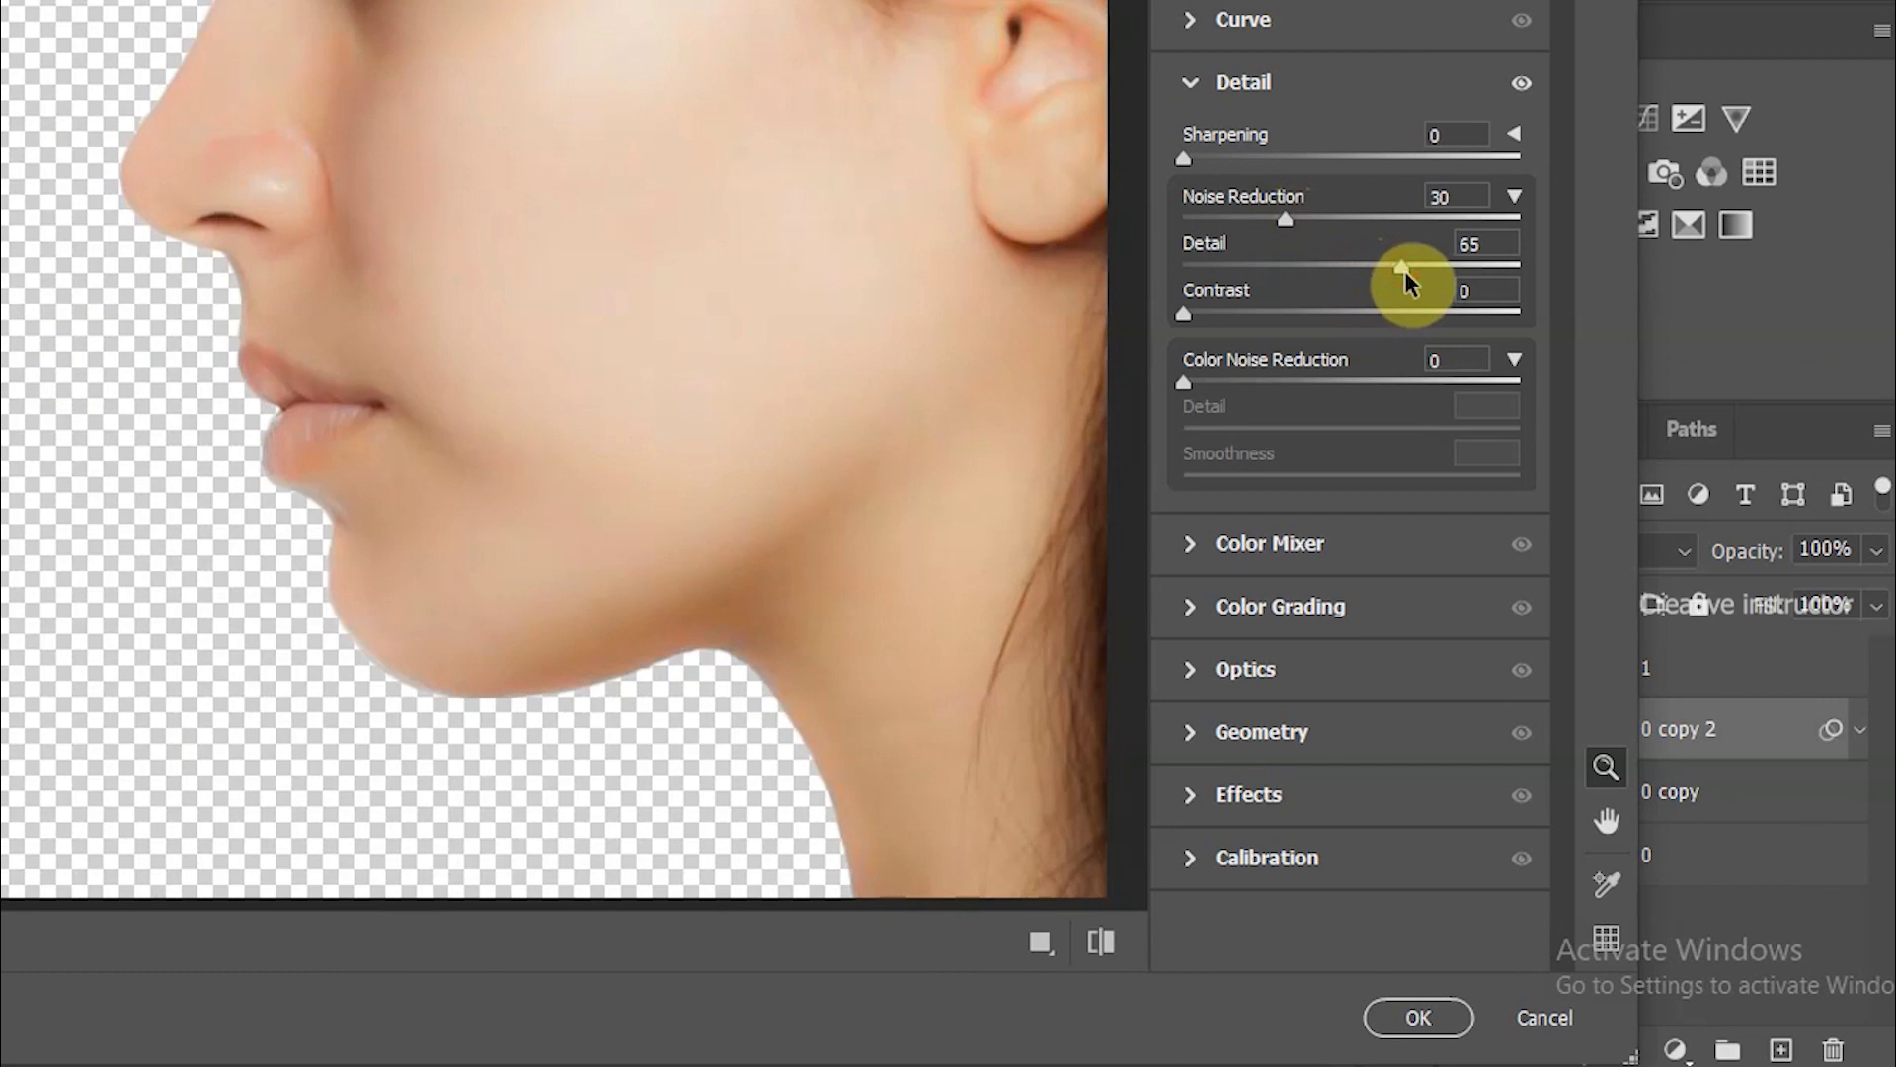
left_click(1414, 1019)
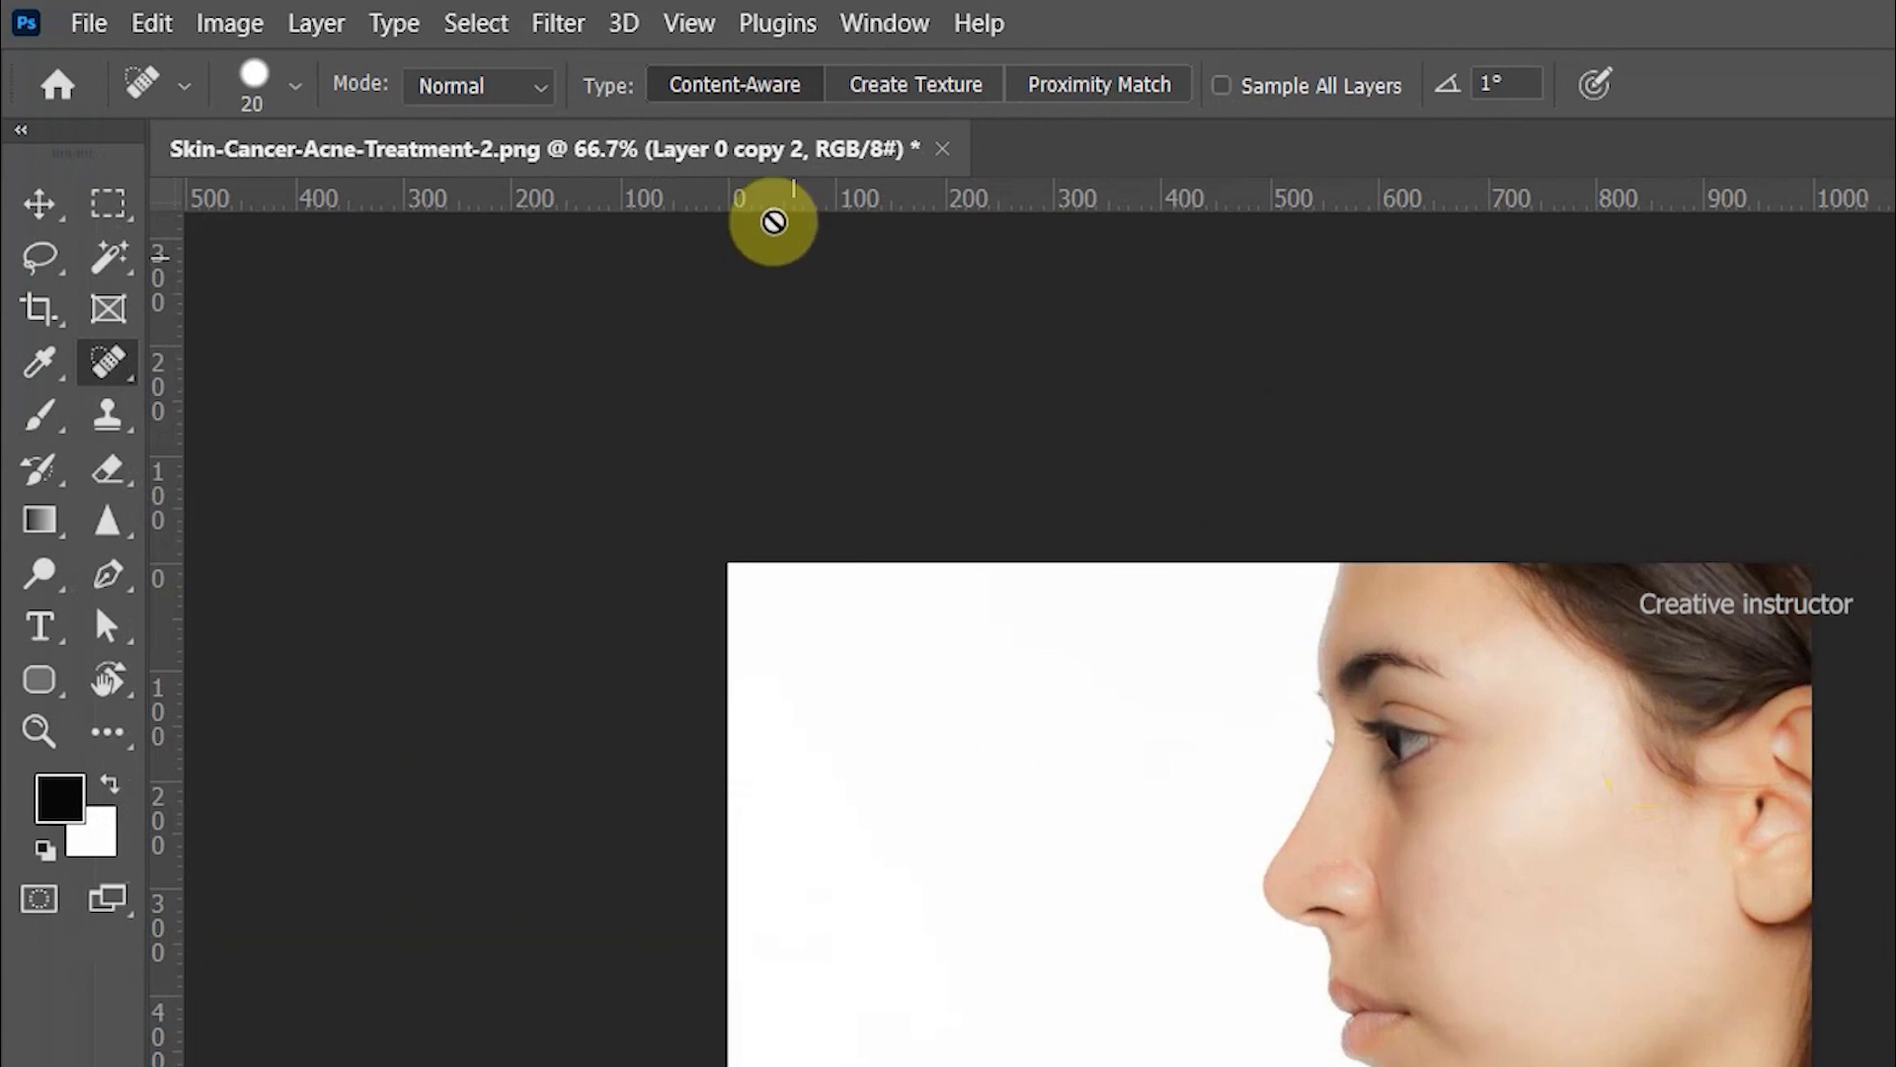
Apply an Add Noise smart filter to Layer 0 copy 2.
left_click(559, 23)
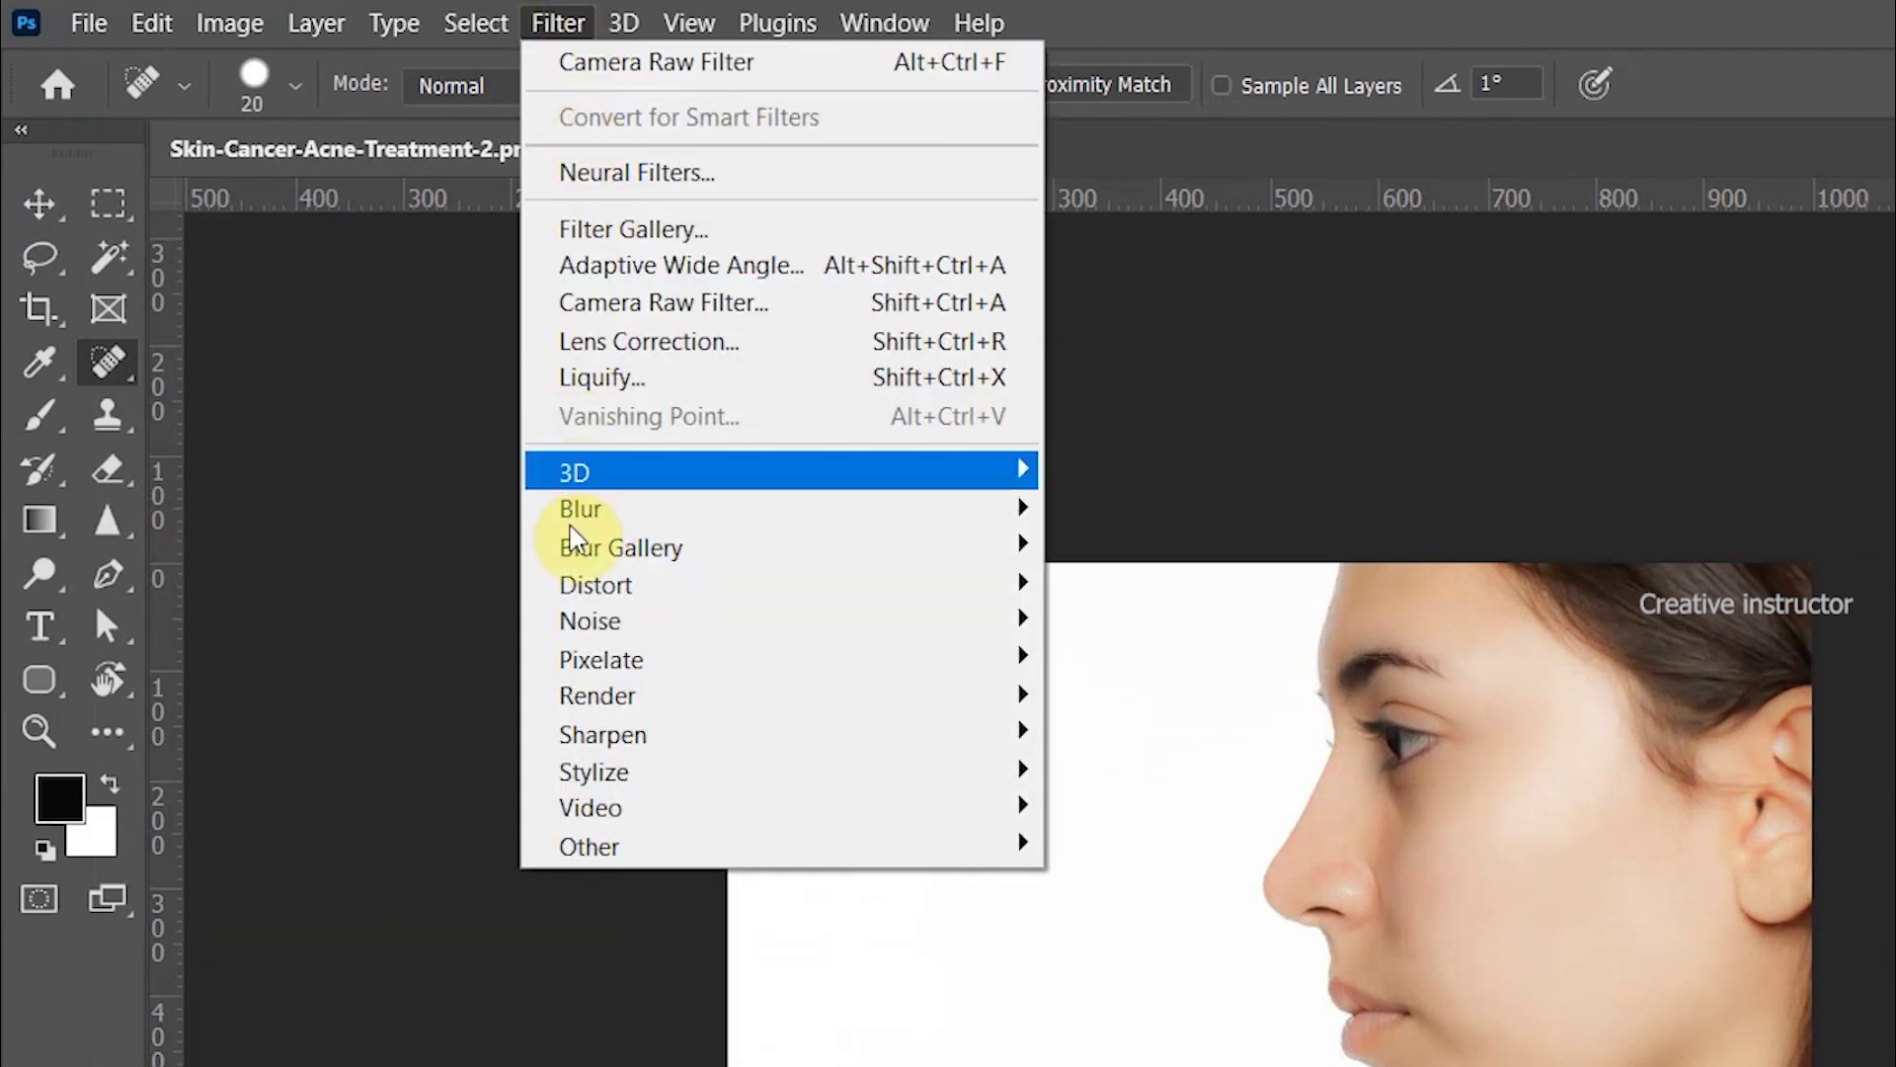
left_click(579, 619)
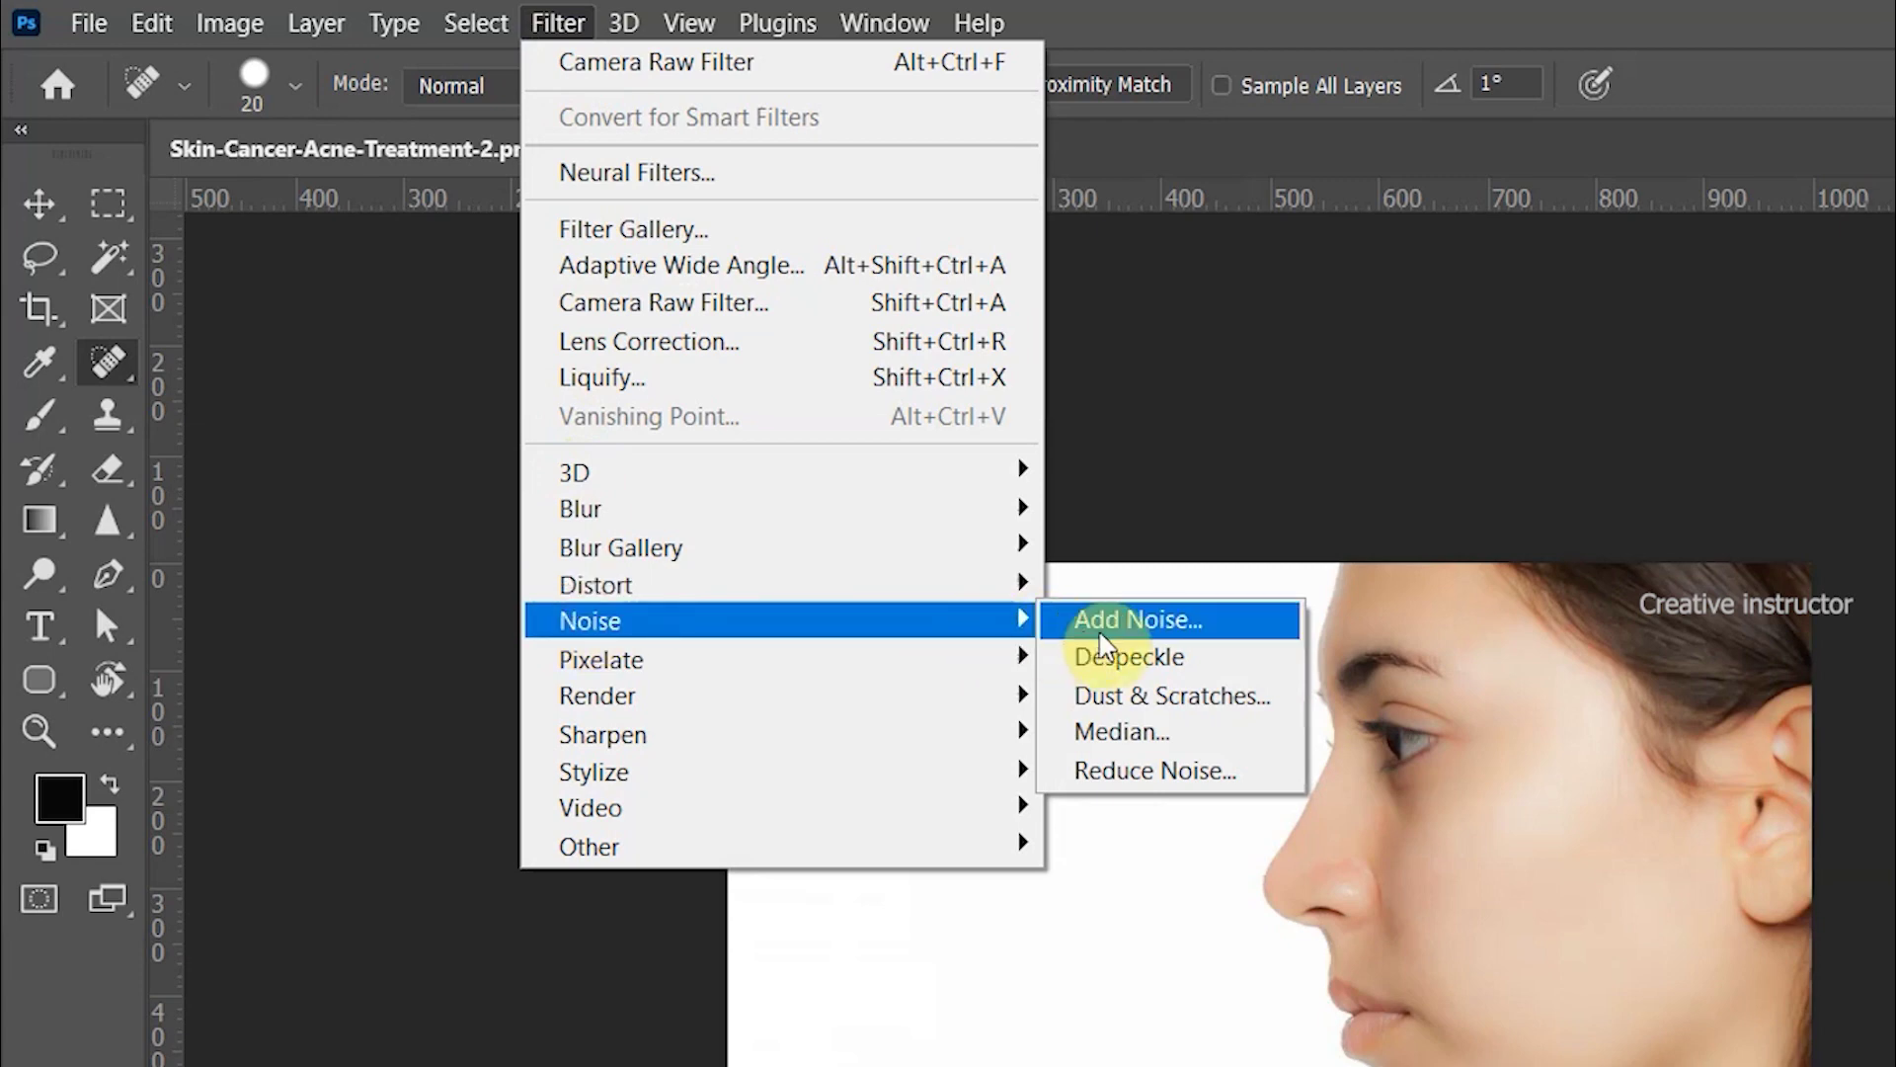
left_click(1136, 624)
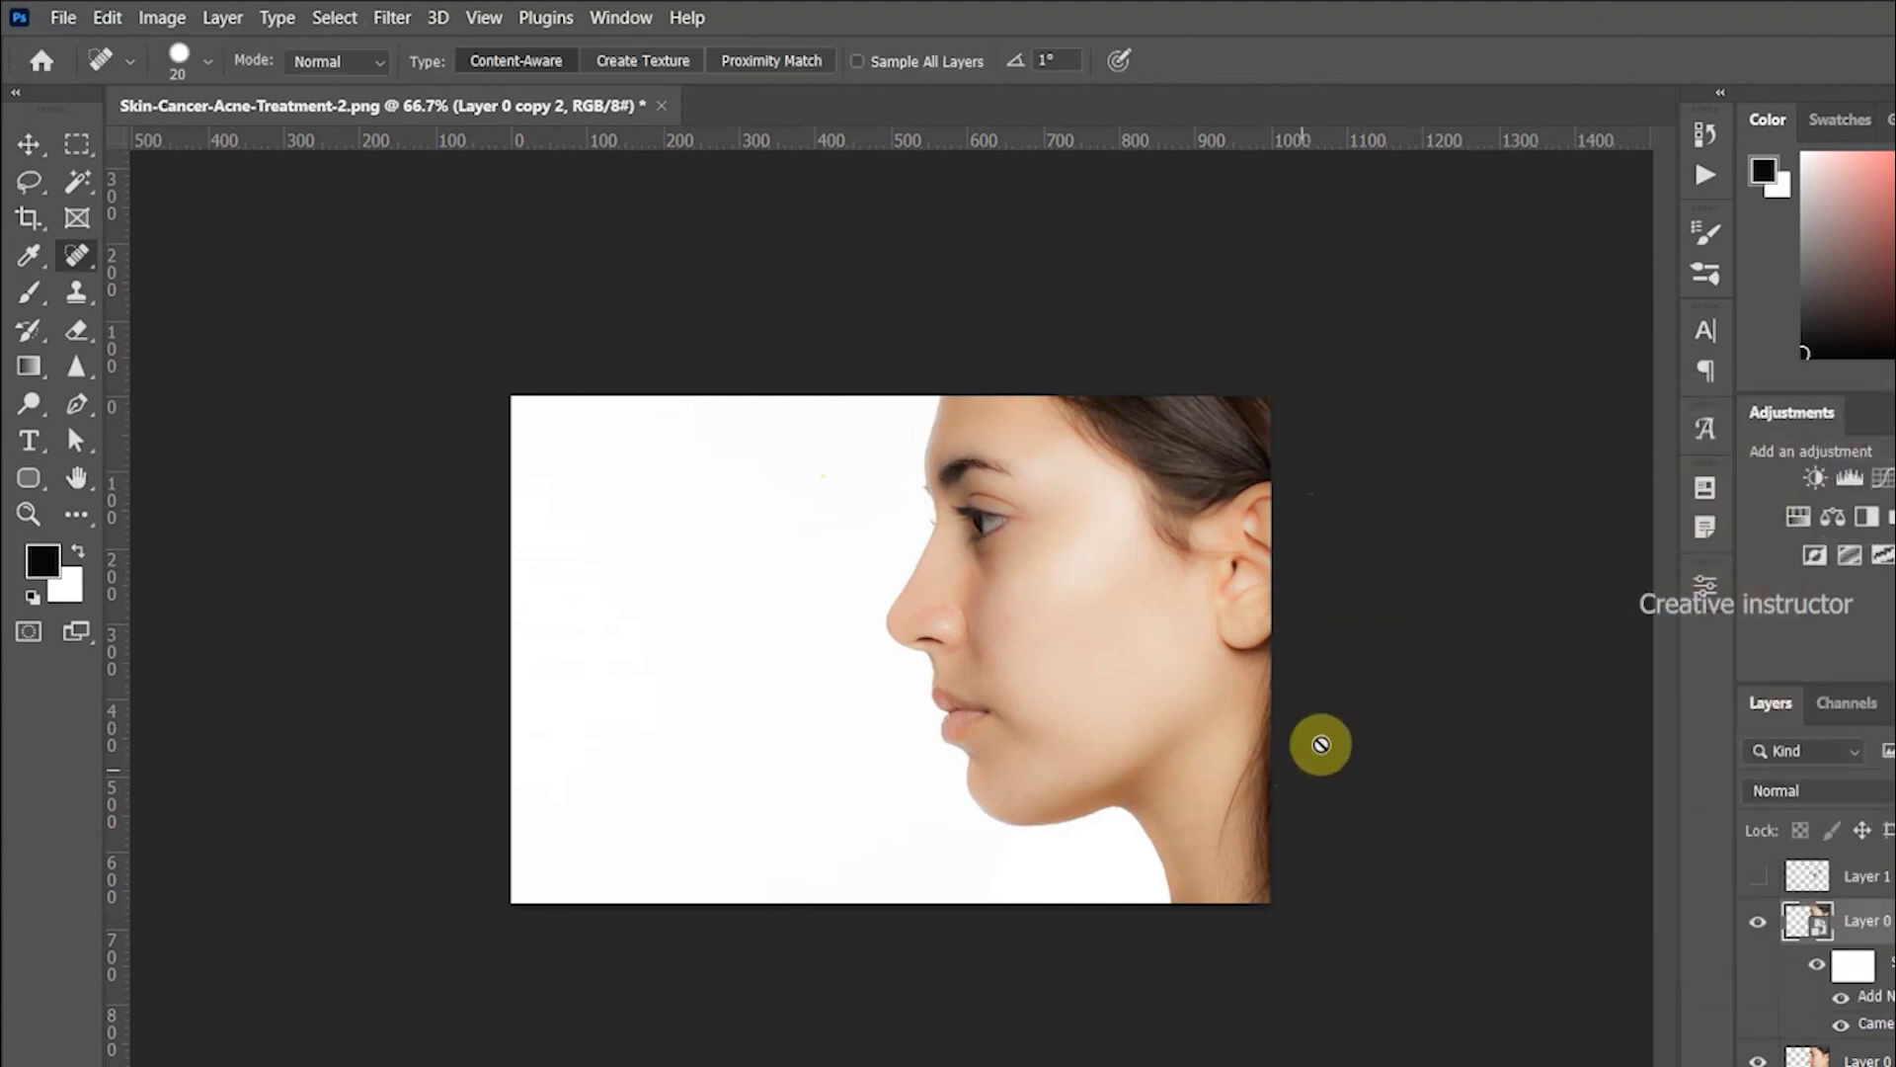
Examine the cheek skin up close with the Add Noise smart filter switched off and on.
key("ctrl+plus")
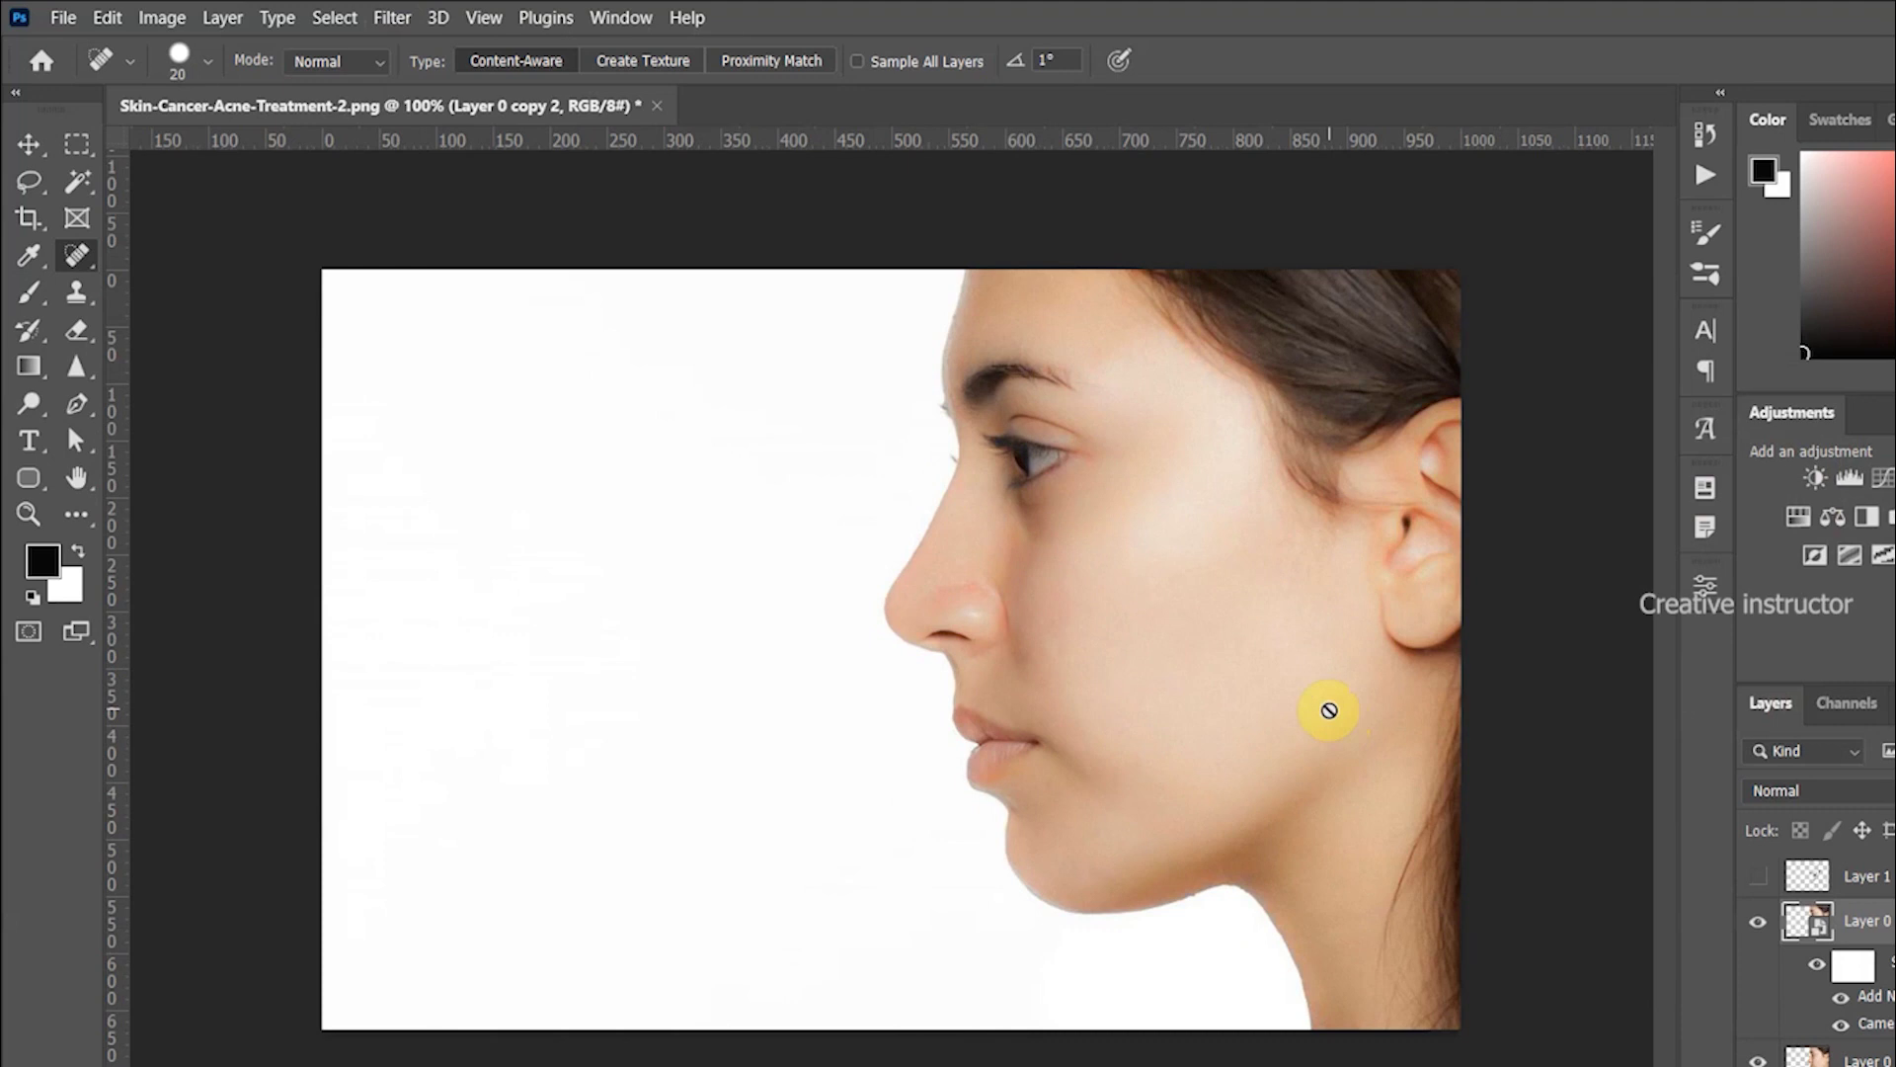
key("ctrl+plus")
scroll(869, 419, "right", 3)
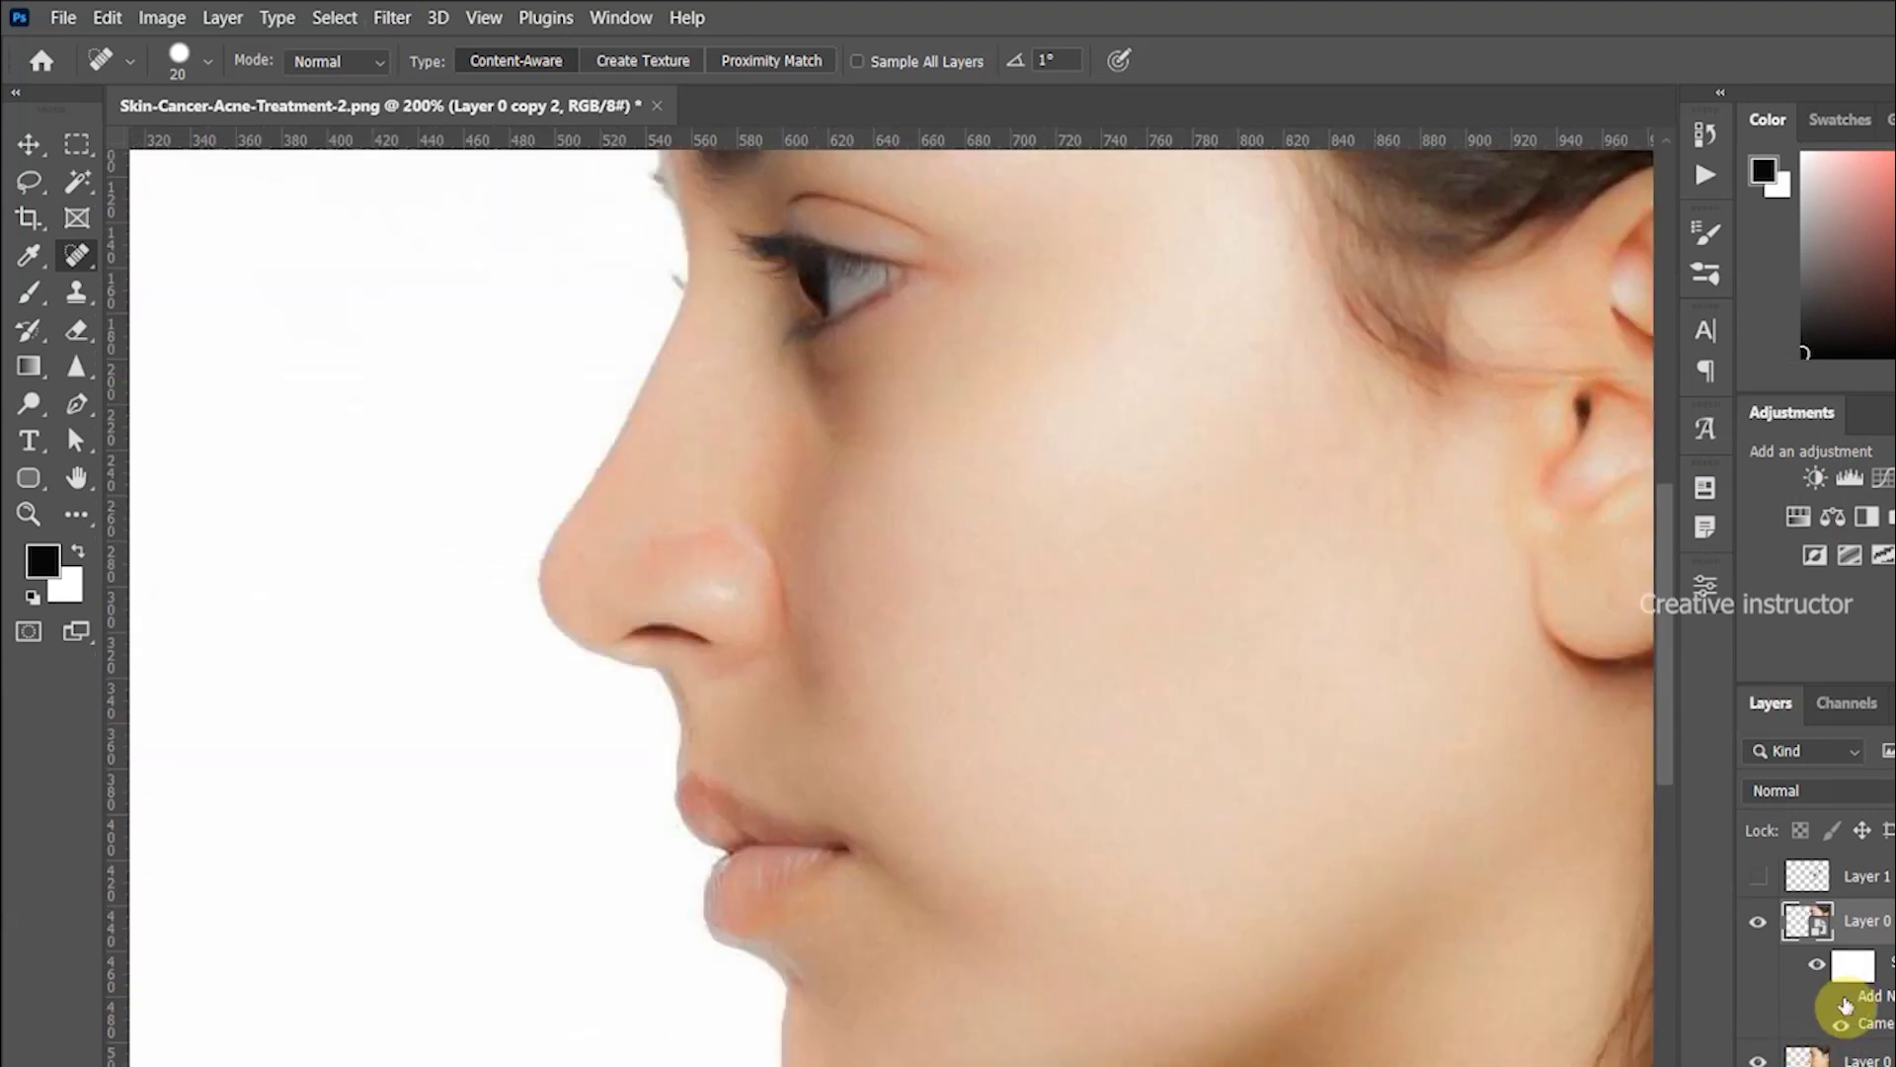
left_click(1844, 1001)
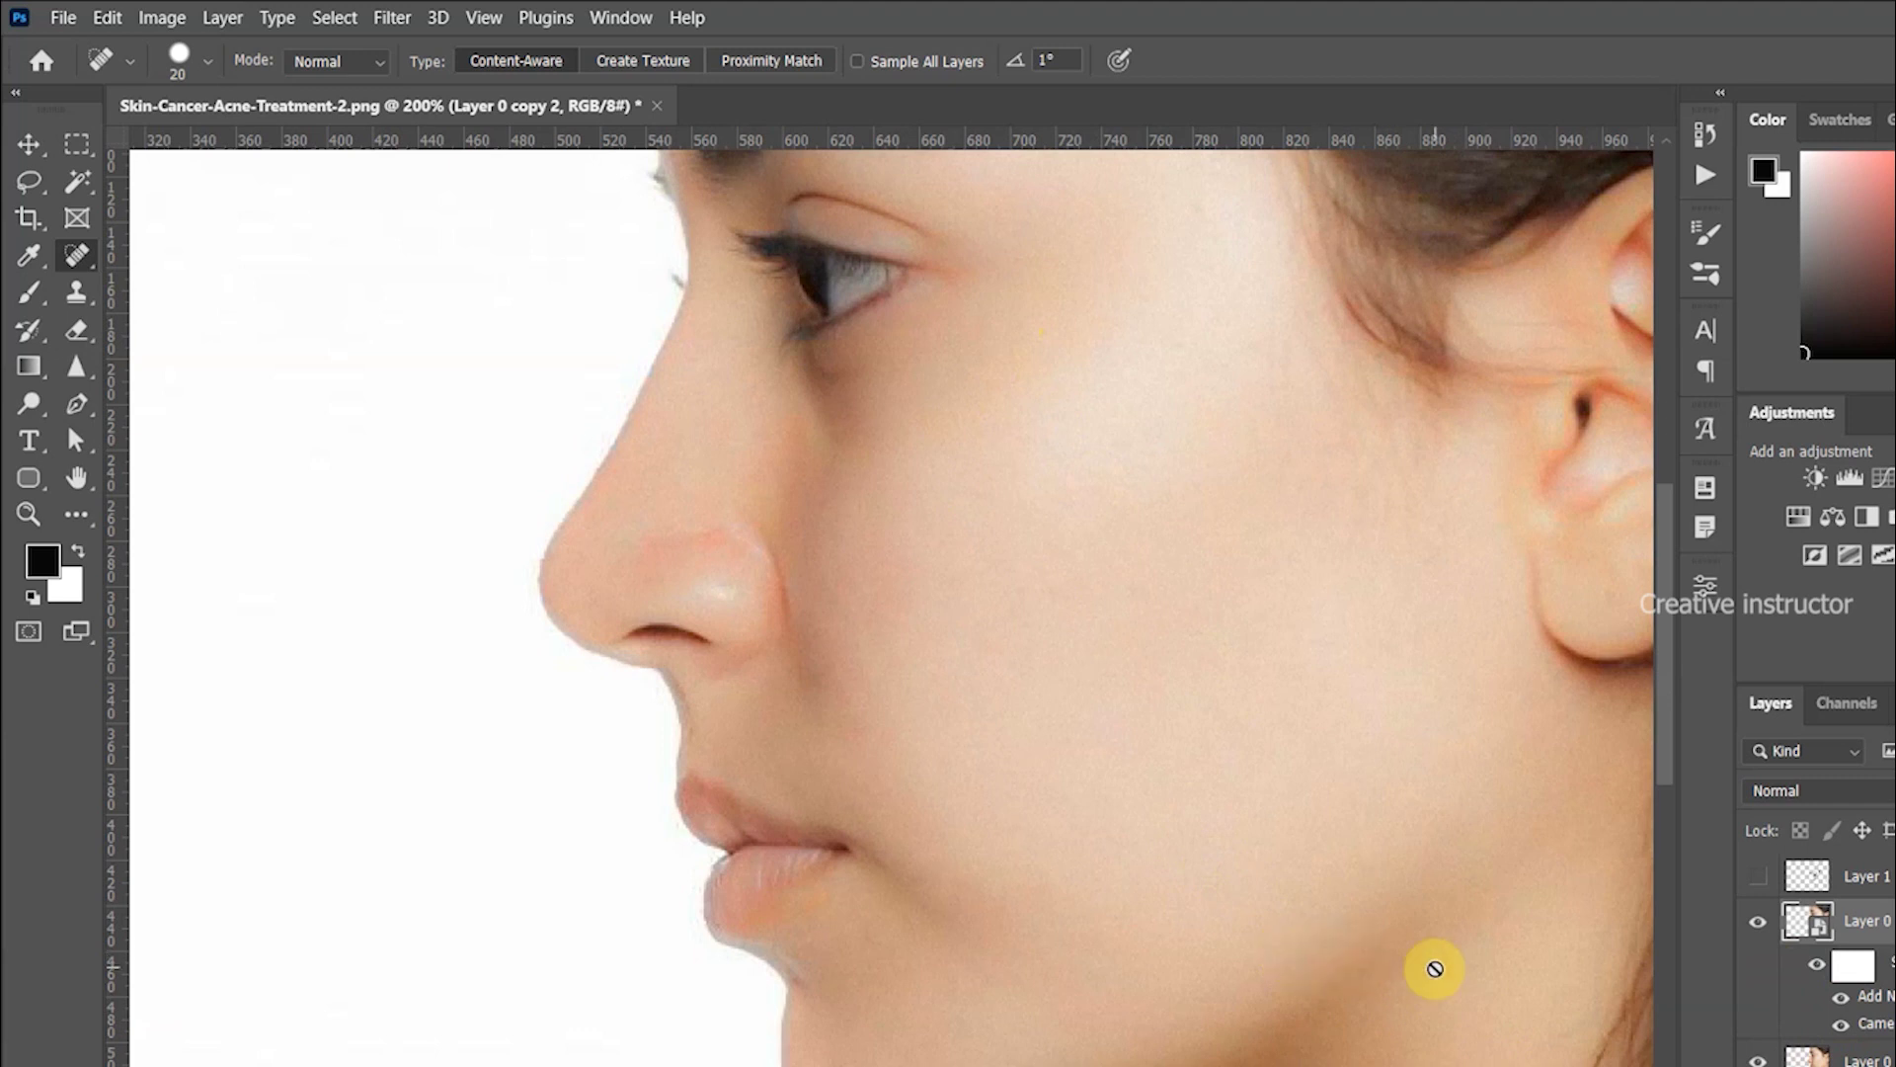
key("ctrl+minus")
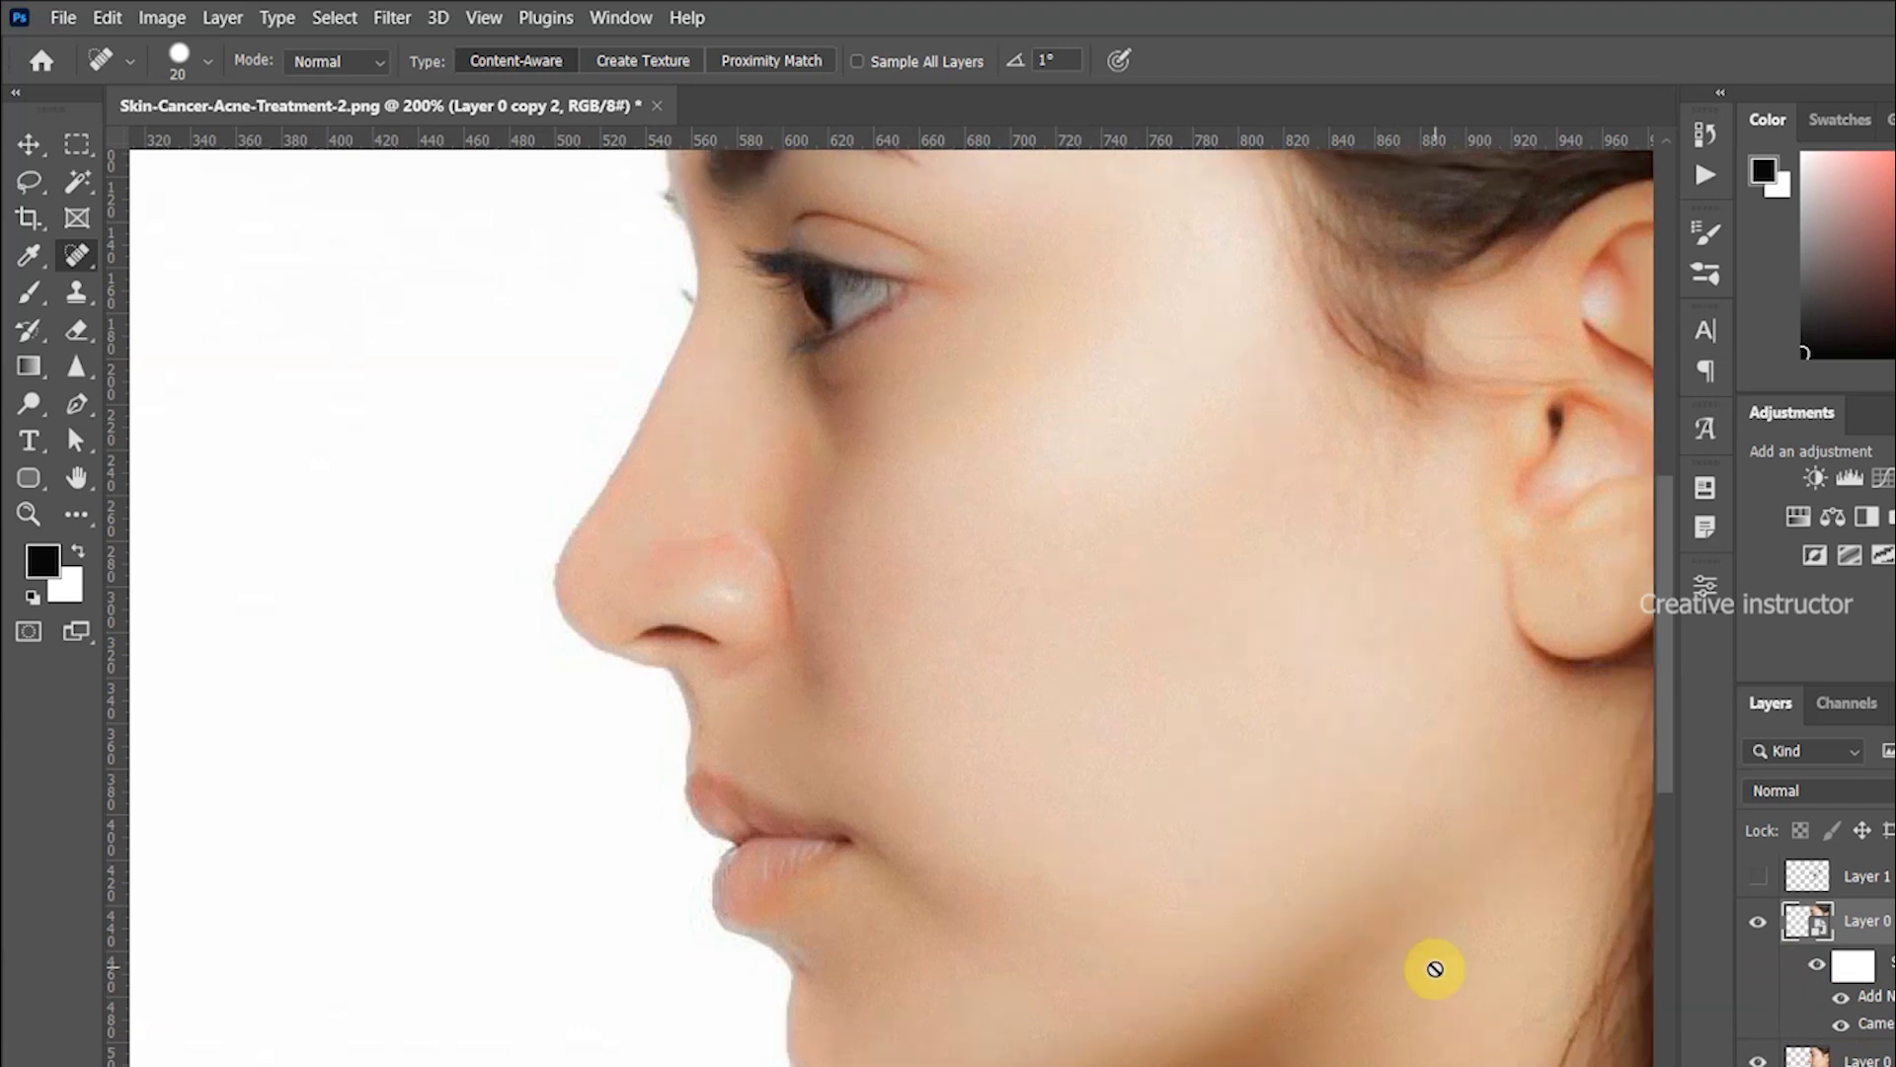
key("ctrl+minus")
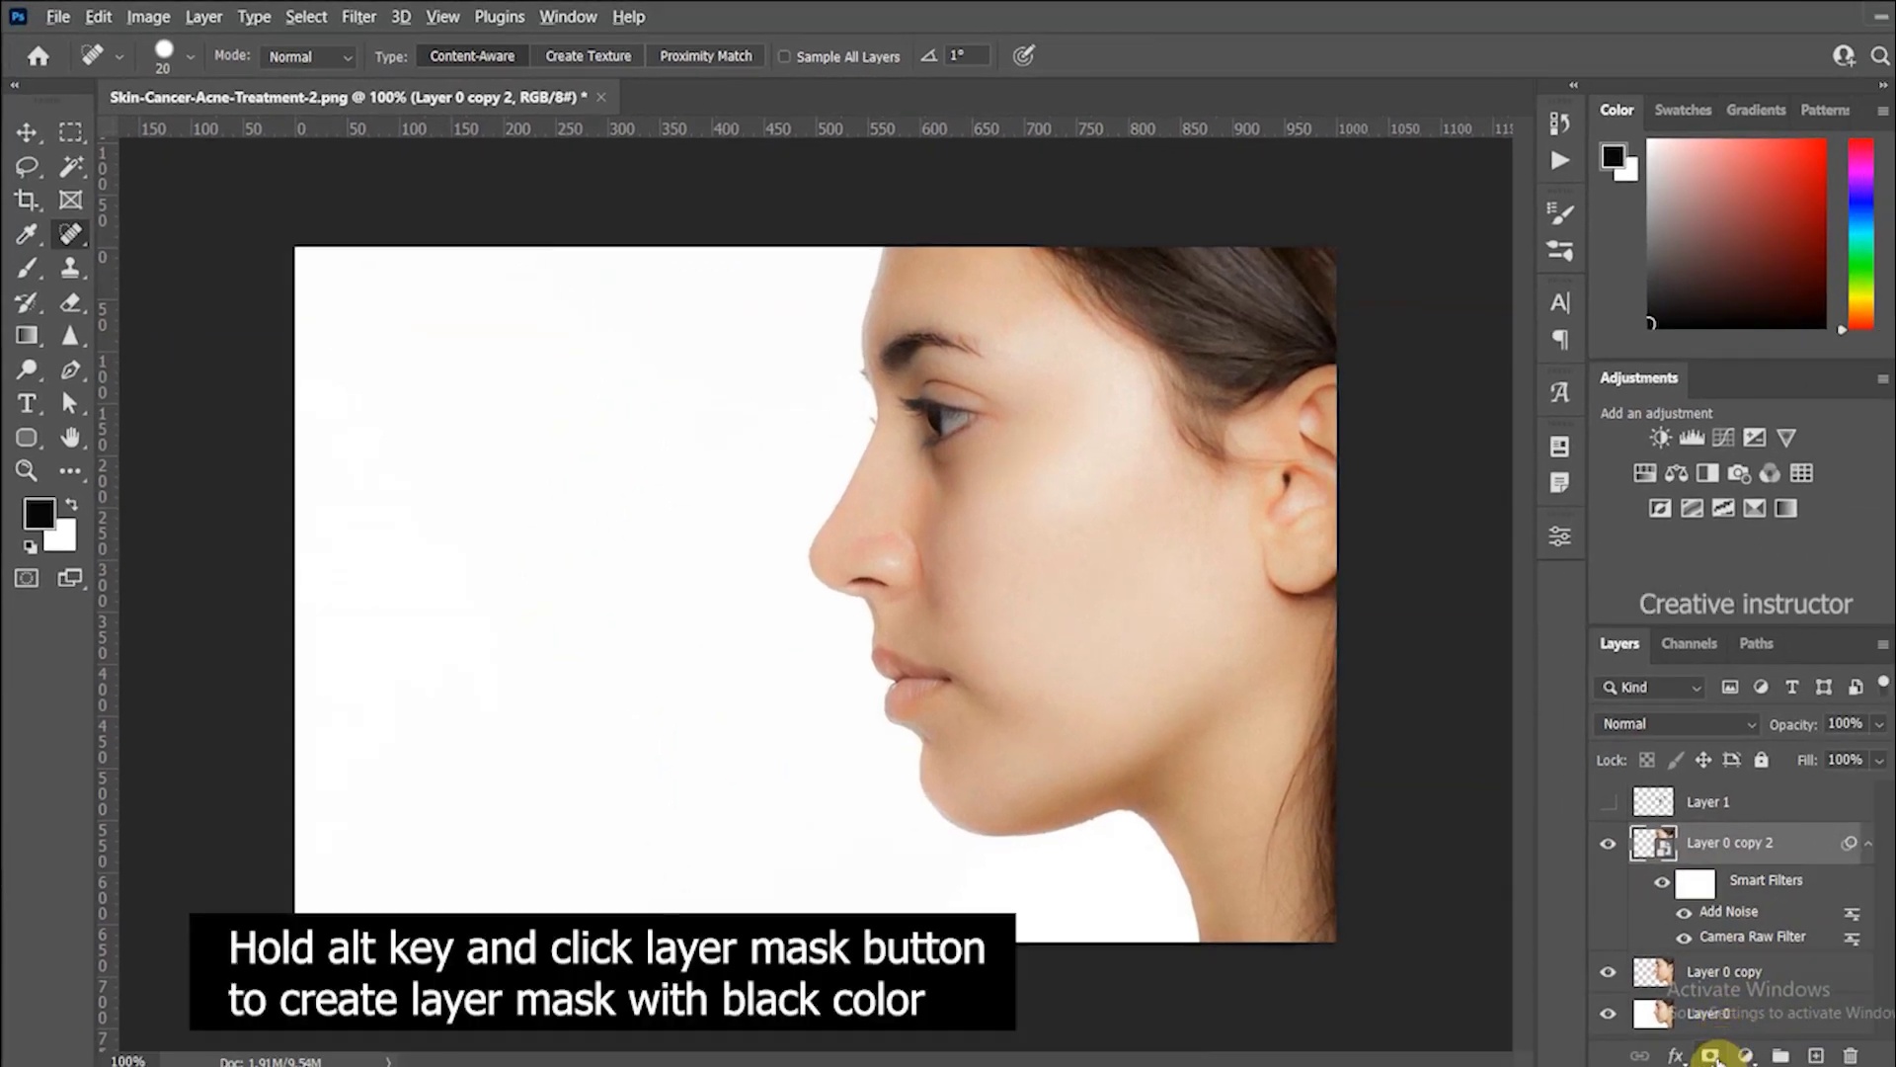
Add a black layer mask to Layer 0 copy 2 and set up a soft white brush with minimum hardness.
left_click(1711, 1055, "alt")
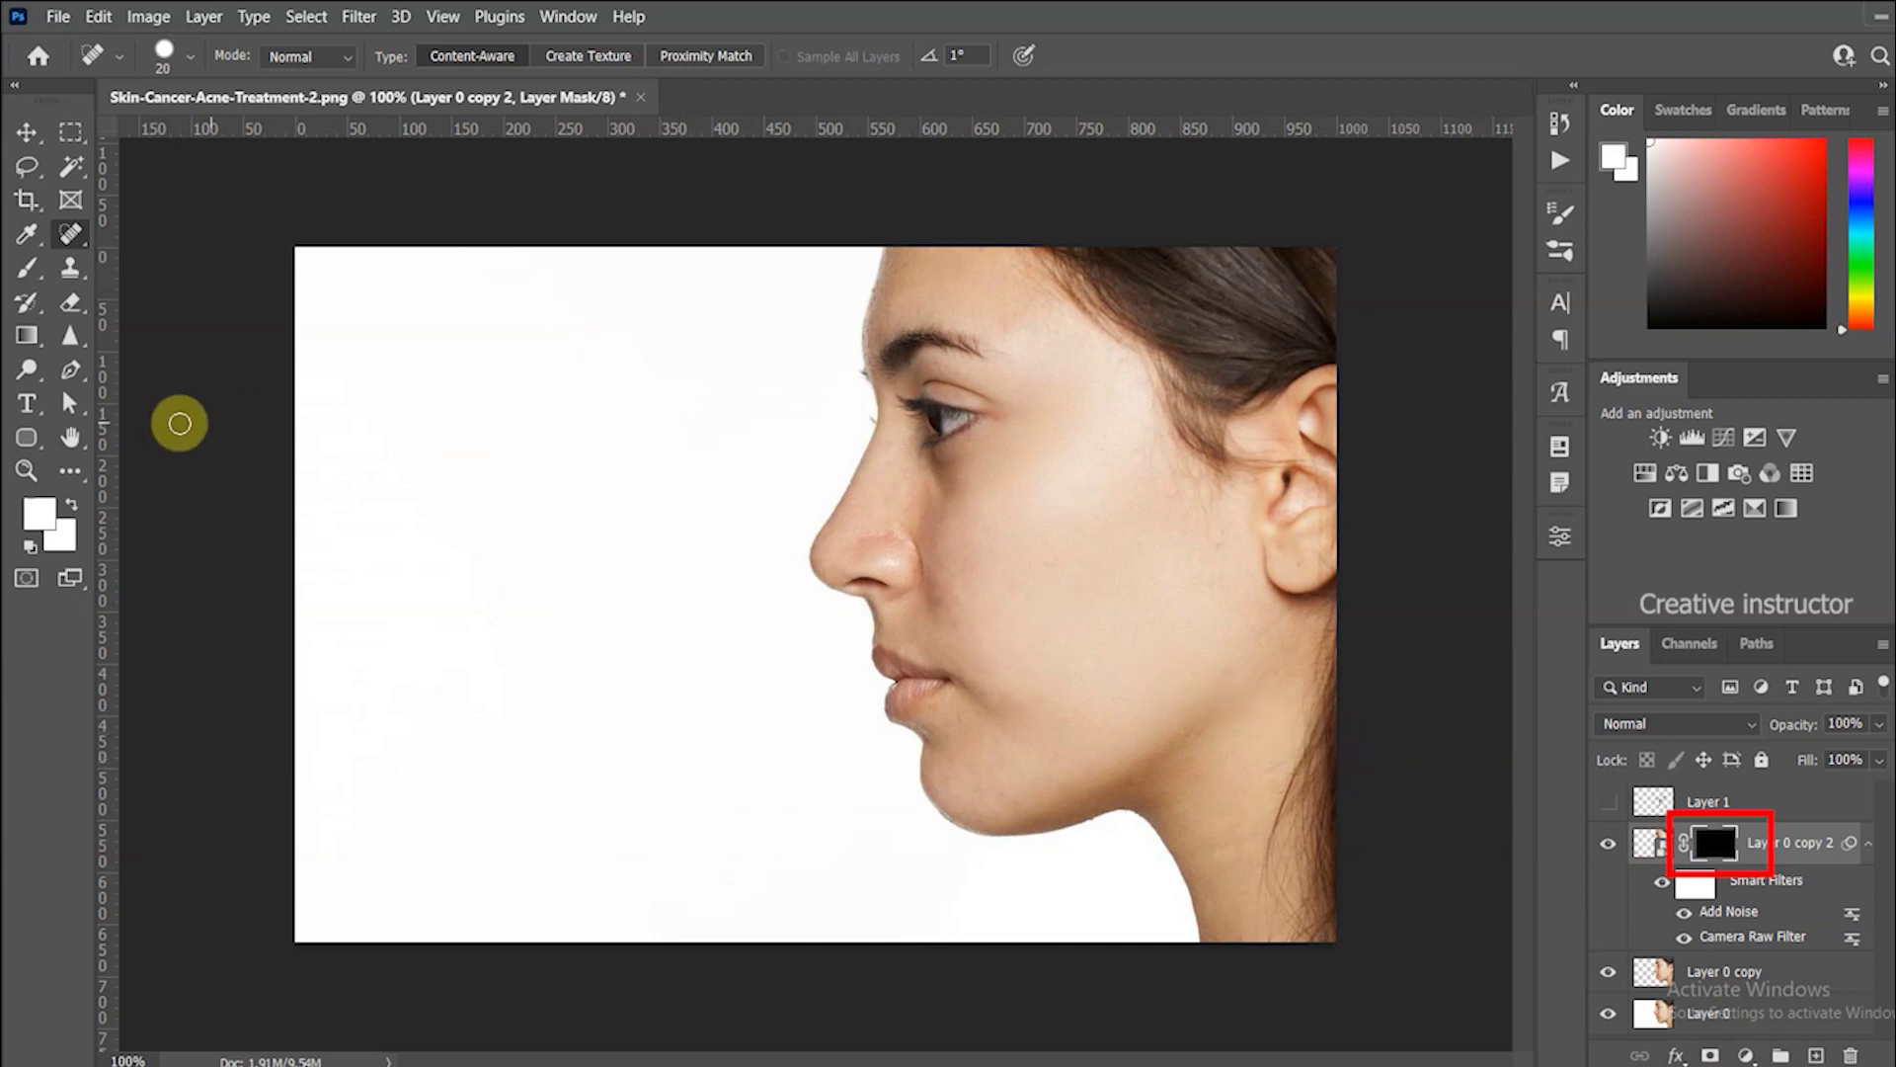
left_click(28, 269)
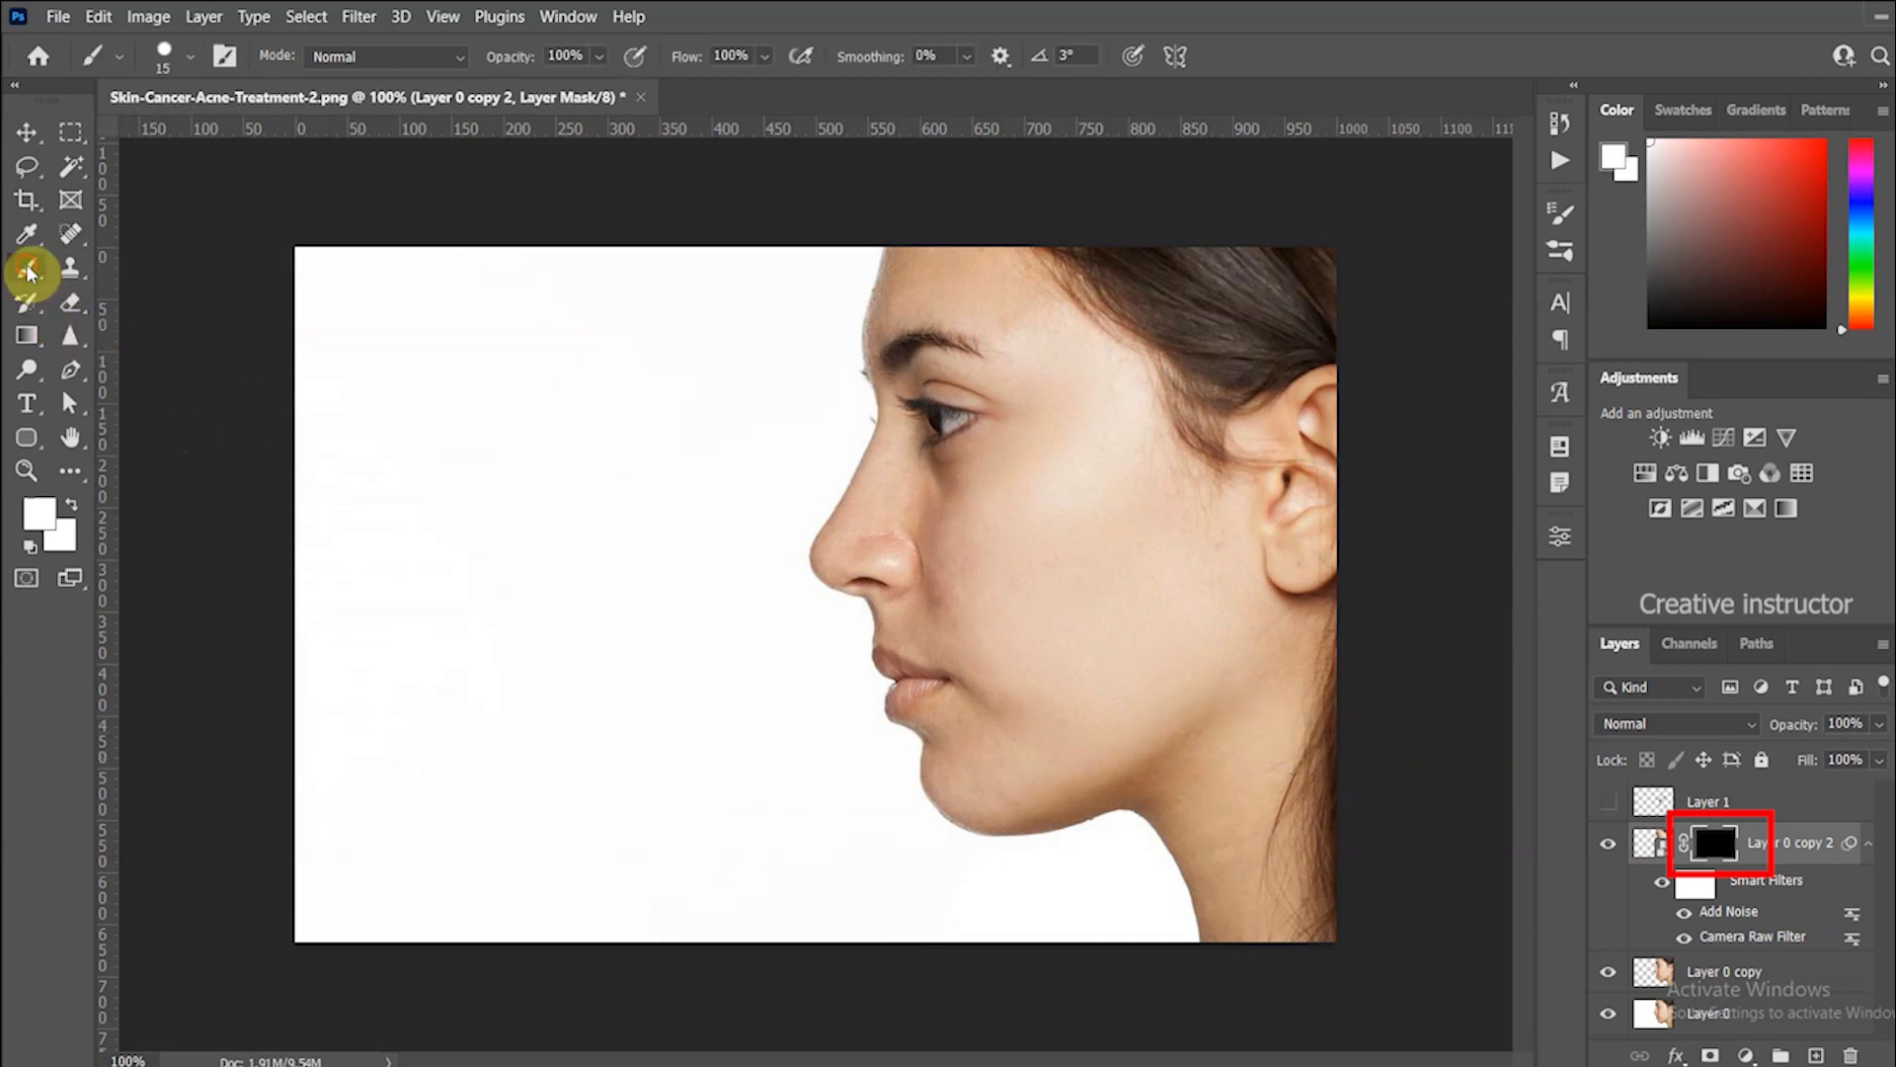
left_click(39, 512)
left_click_drag(1172, 518, 1154, 497)
left_click(1709, 489)
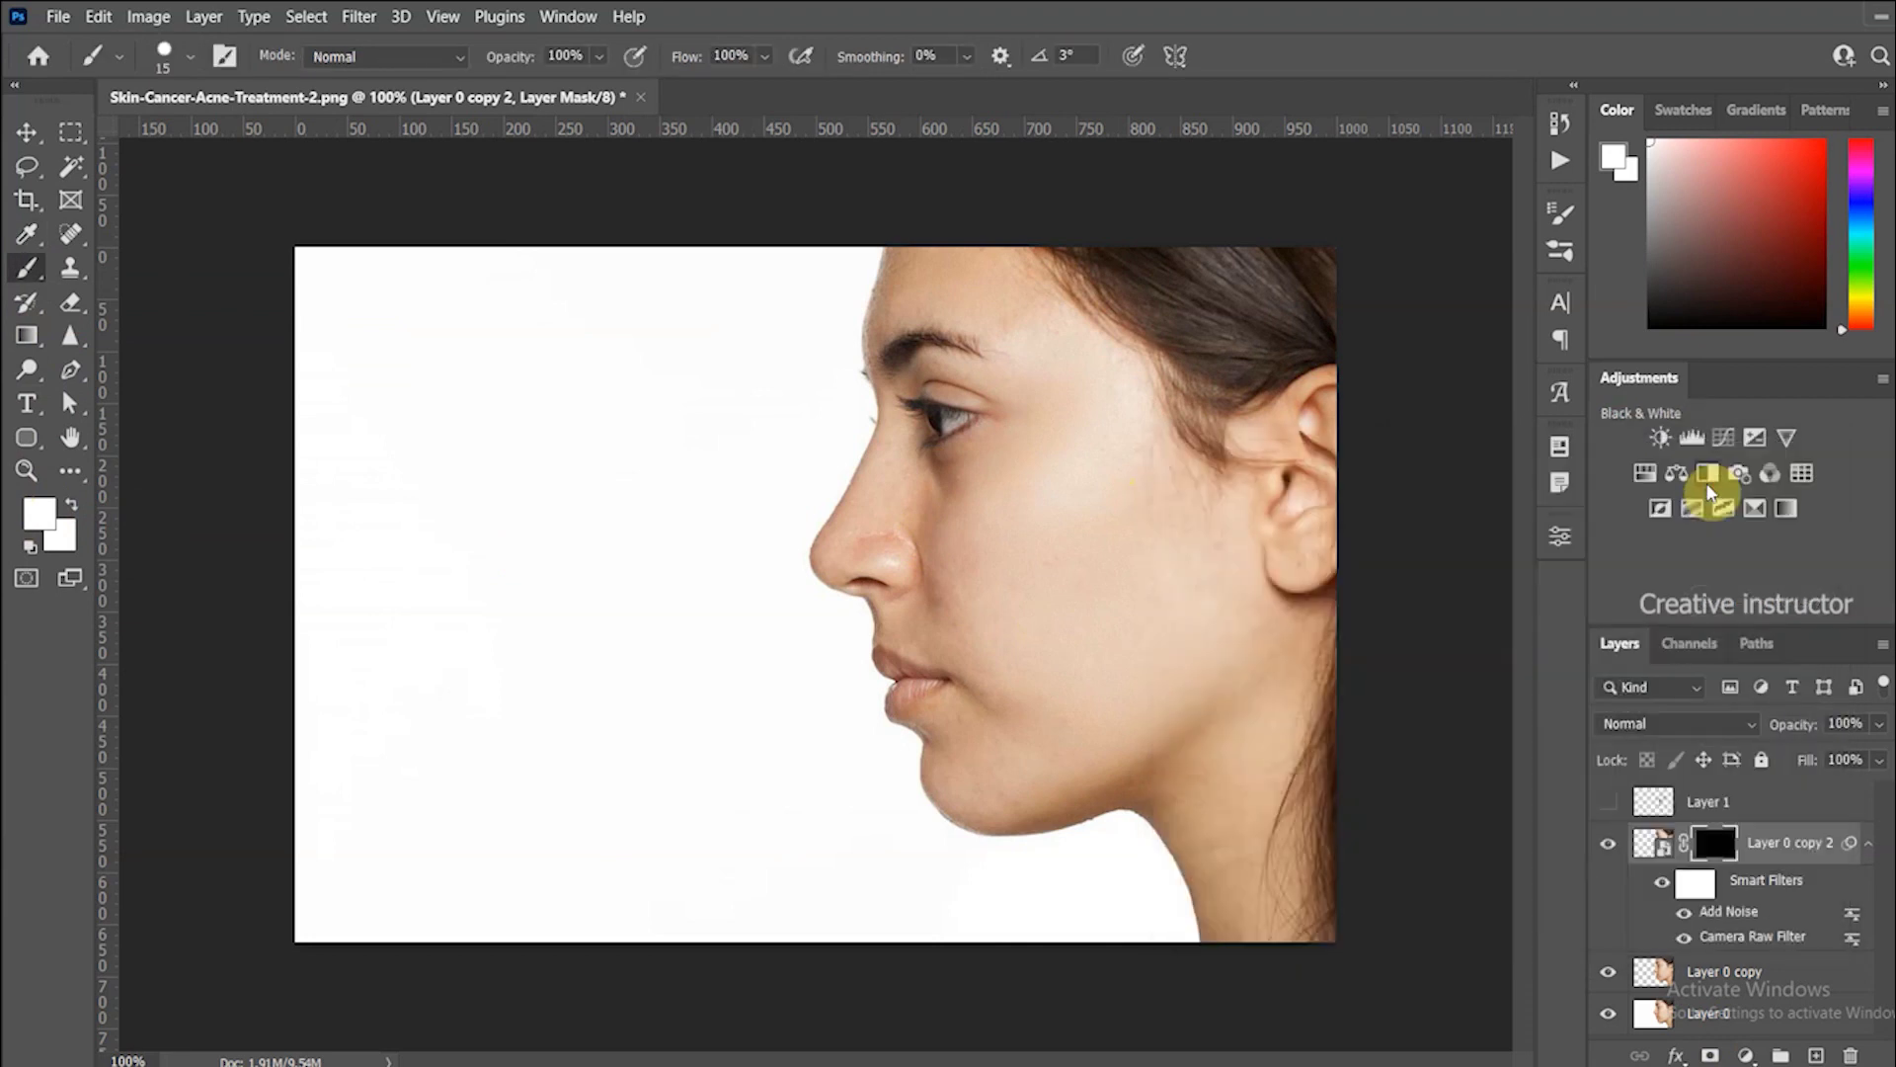
left_click(194, 65)
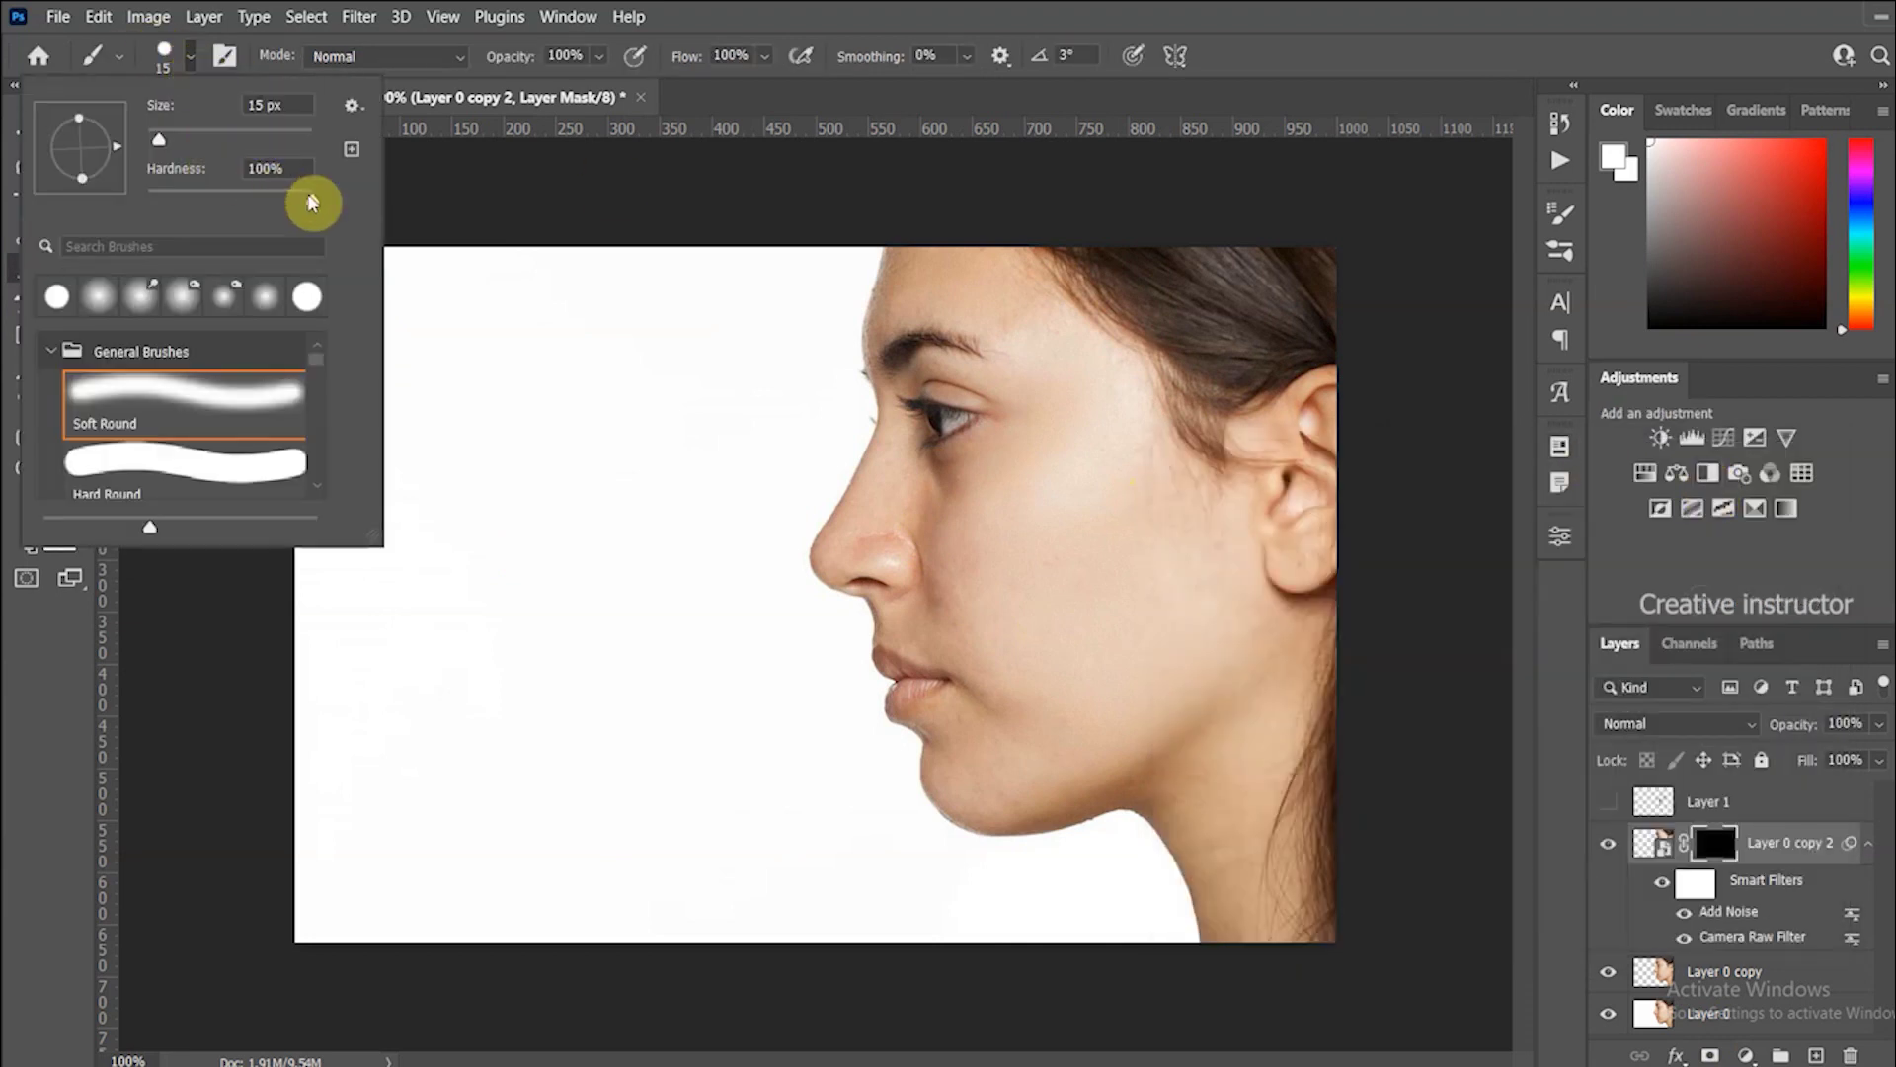
left_click_drag(310, 201, 147, 200)
left_click(711, 103)
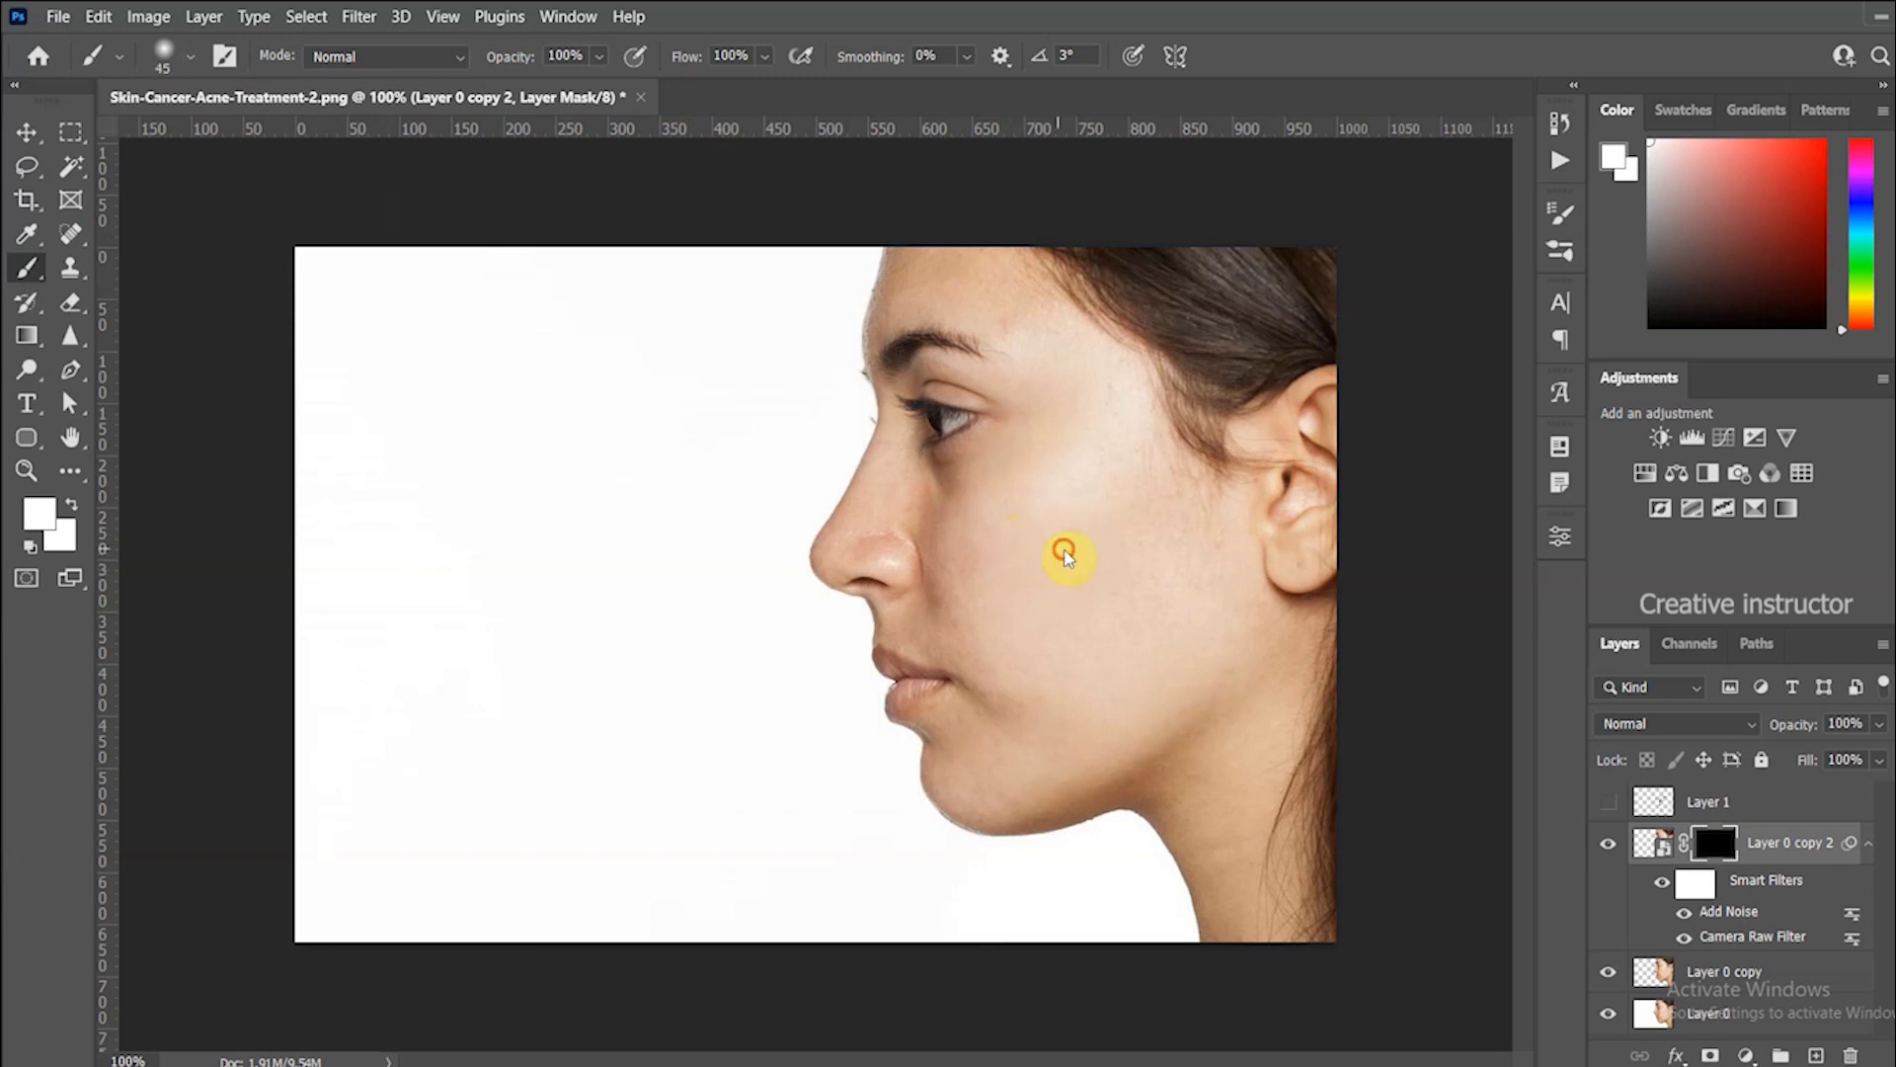
Paint white on the mask over the front cheek, forehead and upper cheek with a soft brush of about 40 to 50 px.
key("bracketleft")
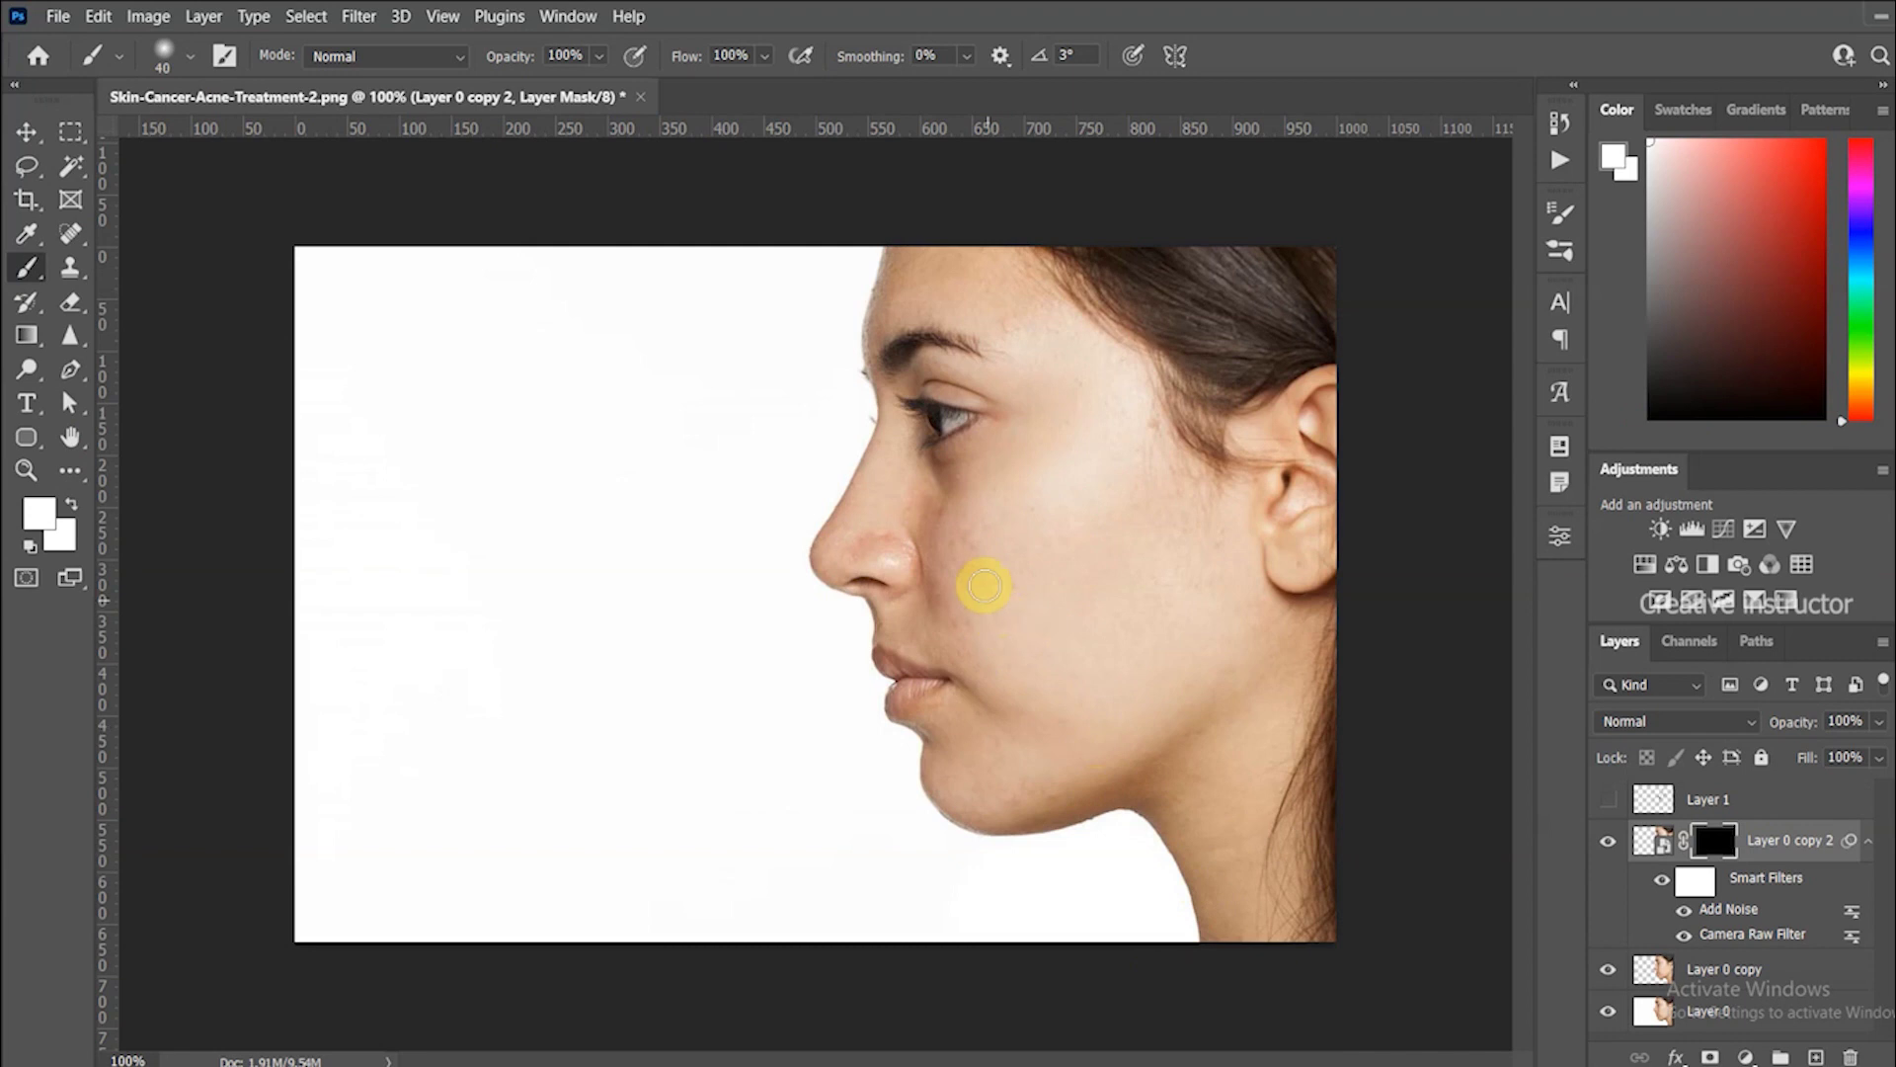
mouse_move(993, 603)
left_mouse_down()
mouse_move(978, 542)
mouse_move(950, 561)
mouse_move(955, 533)
mouse_move(991, 553)
mouse_move(1038, 539)
mouse_move(1047, 558)
mouse_move(1134, 438)
mouse_move(1145, 462)
mouse_move(1097, 377)
mouse_move(996, 302)
mouse_move(996, 275)
mouse_move(1024, 267)
mouse_move(879, 277)
mouse_move(873, 335)
mouse_move(955, 269)
mouse_move(1000, 323)
left_mouse_up()
mouse_move(1179, 524)
left_mouse_down()
mouse_move(1095, 517)
mouse_move(1106, 476)
left_mouse_up()
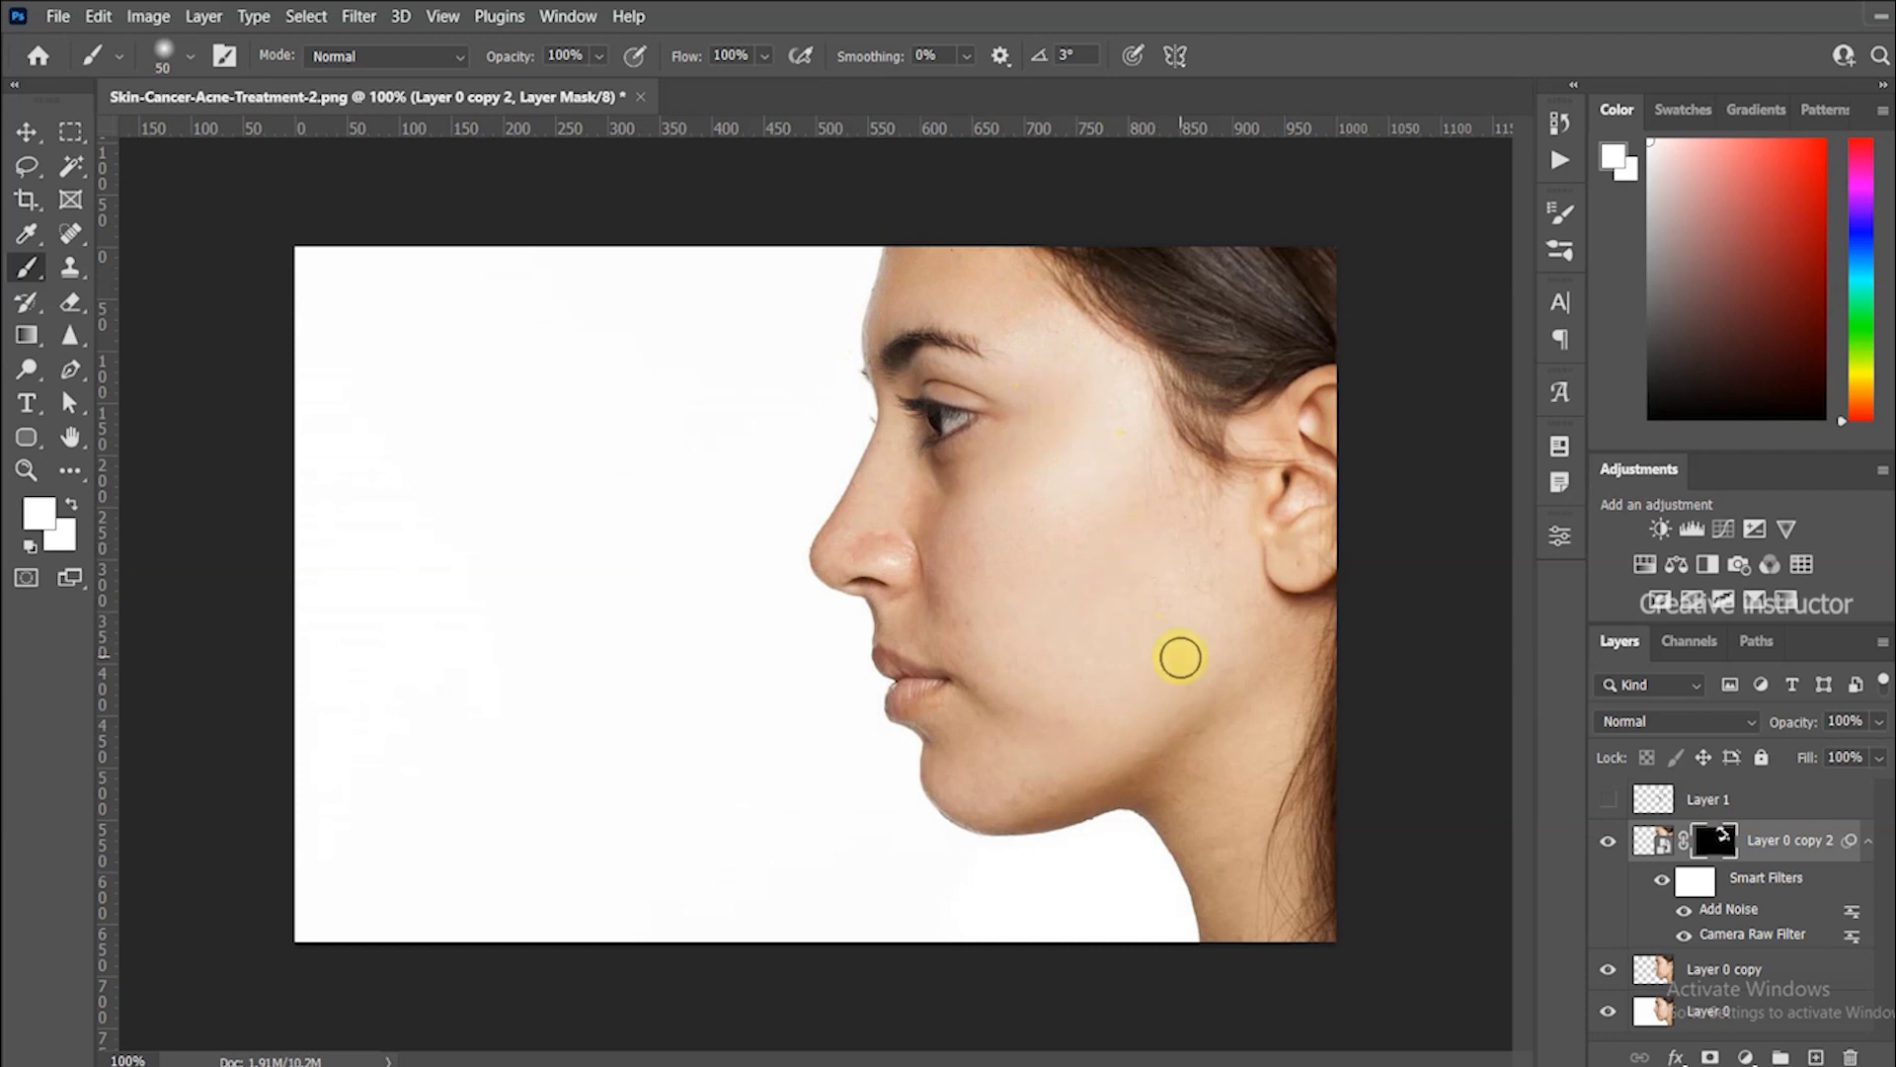
Paint white on the mask over the lower cheek, jaw and neck, adjusting the brush size up to 70 px.
mouse_move(1196, 679)
left_mouse_down()
mouse_move(1230, 542)
mouse_move(1129, 656)
mouse_move(1064, 691)
mouse_move(1002, 674)
mouse_move(952, 612)
mouse_move(969, 558)
mouse_move(999, 623)
mouse_move(929, 510)
mouse_move(877, 496)
mouse_move(873, 519)
mouse_move(906, 474)
mouse_move(898, 445)
mouse_move(880, 534)
mouse_move(838, 559)
mouse_move(844, 541)
mouse_move(909, 560)
mouse_move(955, 648)
left_mouse_up()
key("bracketleft")
key("bracketleft")
key("bracketleft")
key("bracketright")
key("bracketright")
mouse_move(1093, 767)
left_mouse_down()
mouse_move(1030, 795)
mouse_move(954, 766)
mouse_move(998, 773)
mouse_move(1022, 751)
mouse_move(984, 747)
mouse_move(1071, 788)
mouse_move(1207, 745)
mouse_move(1205, 784)
mouse_move(1178, 790)
mouse_move(1225, 831)
mouse_move(1224, 815)
mouse_move(1245, 934)
mouse_move(1266, 754)
mouse_move(1210, 786)
mouse_move(1232, 860)
left_mouse_up()
key("bracketright")
key("bracketright")
key("bracketright")
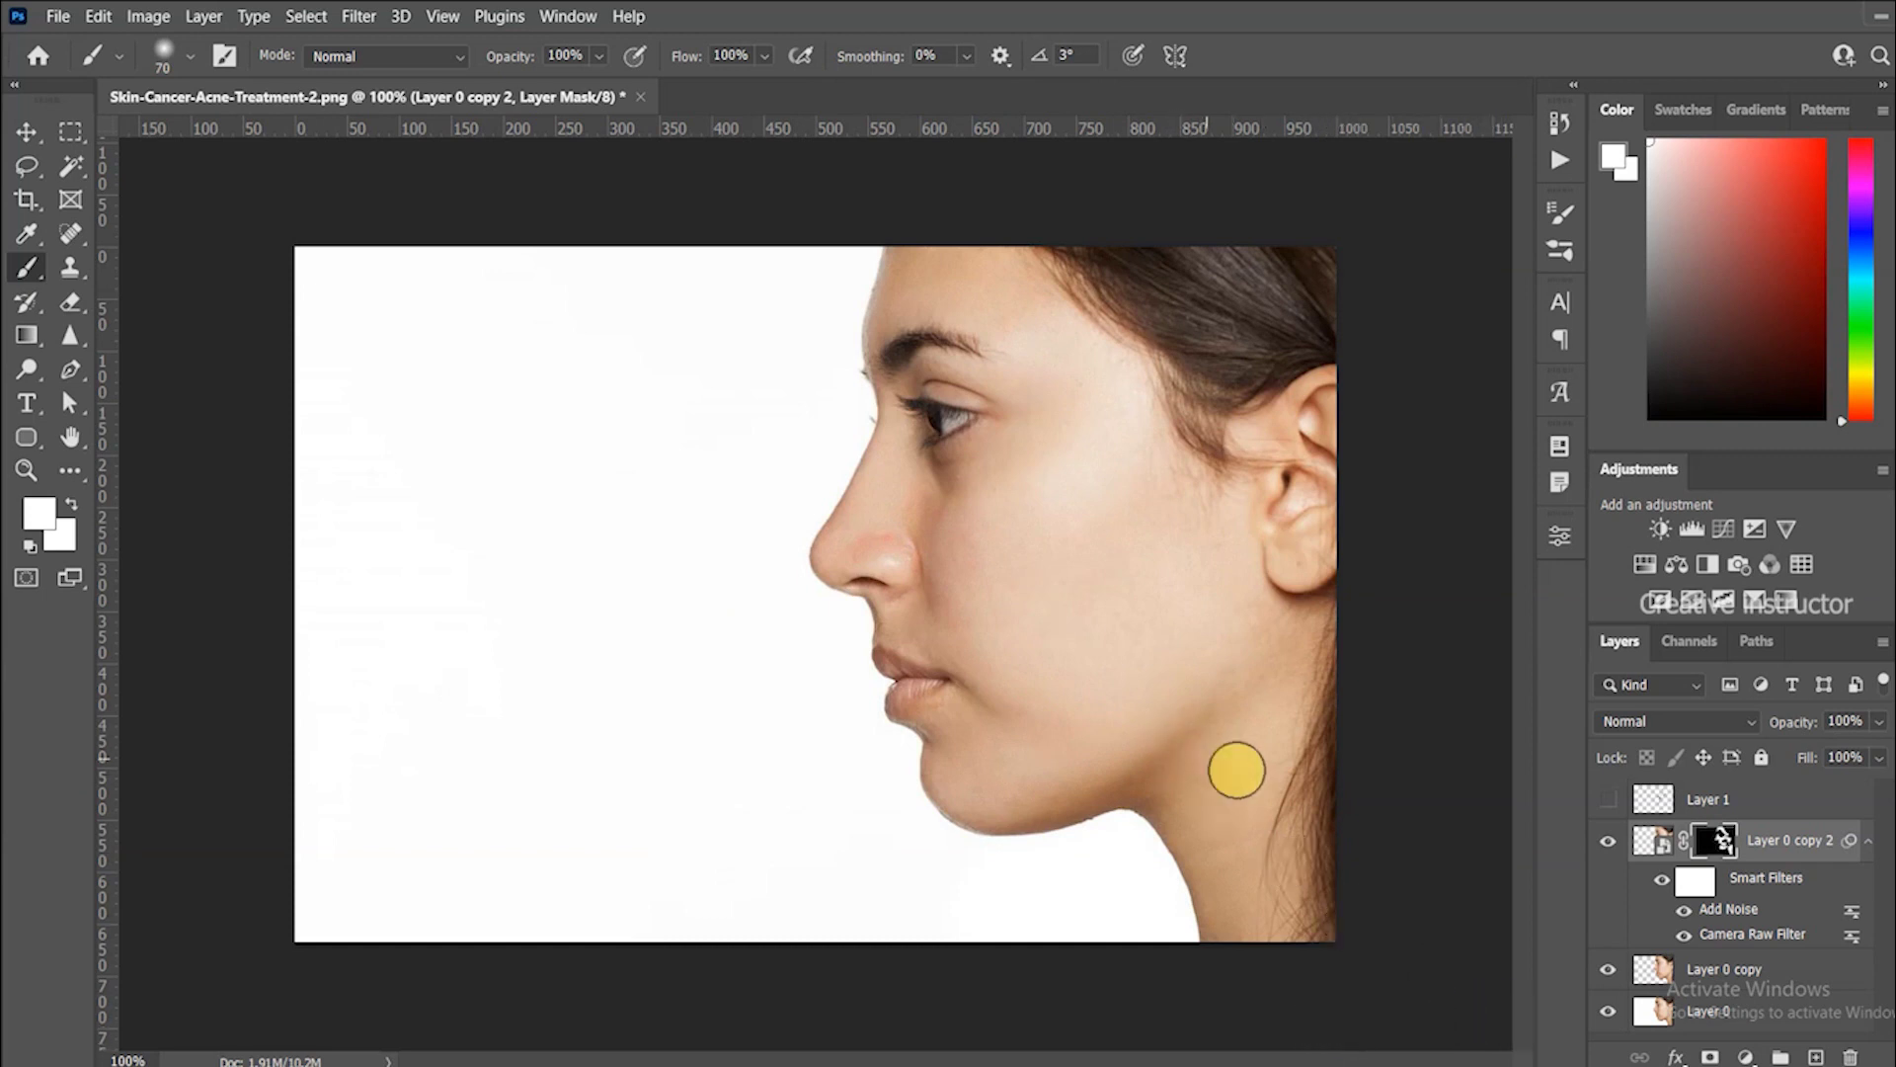
Compare the retouched face with the original by showing only Layer 0, restore the other layers, and switch to the Move tool.
left_click(1607, 1012, "alt")
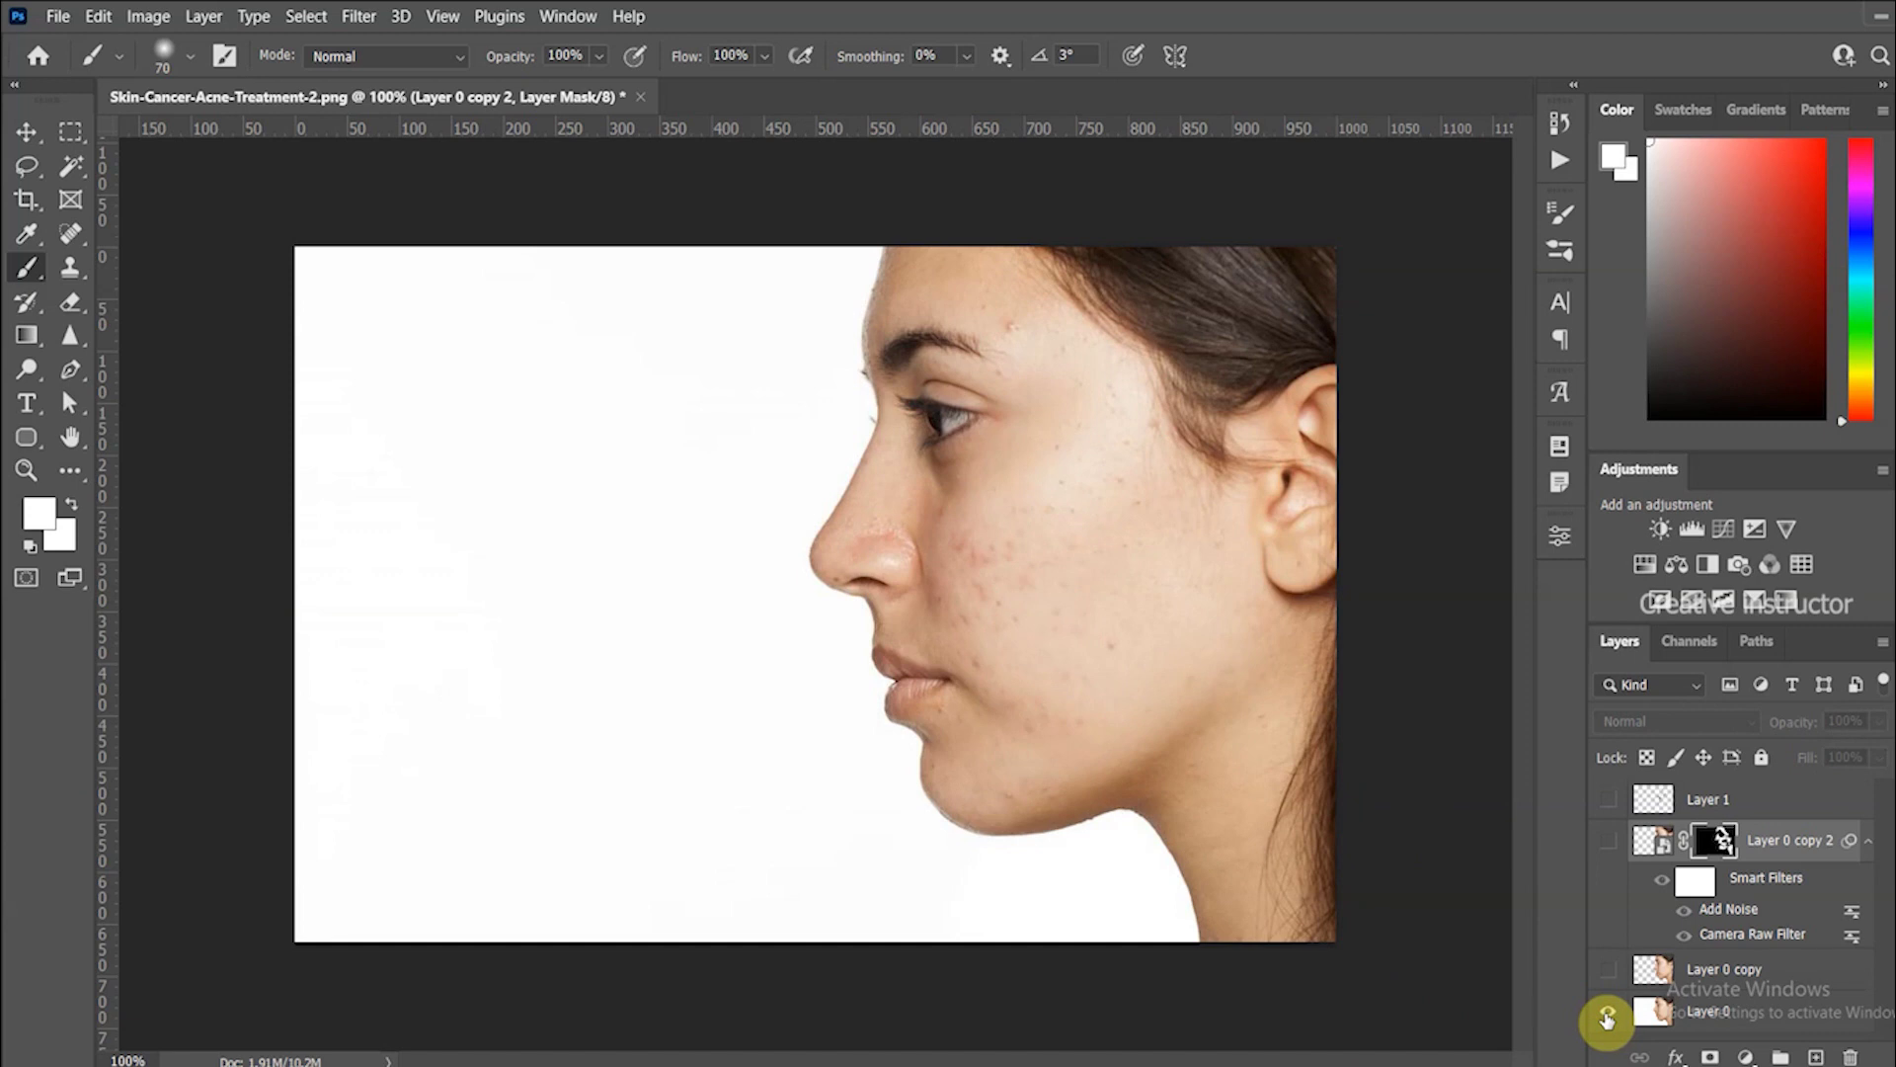
left_click(1607, 1015, "alt")
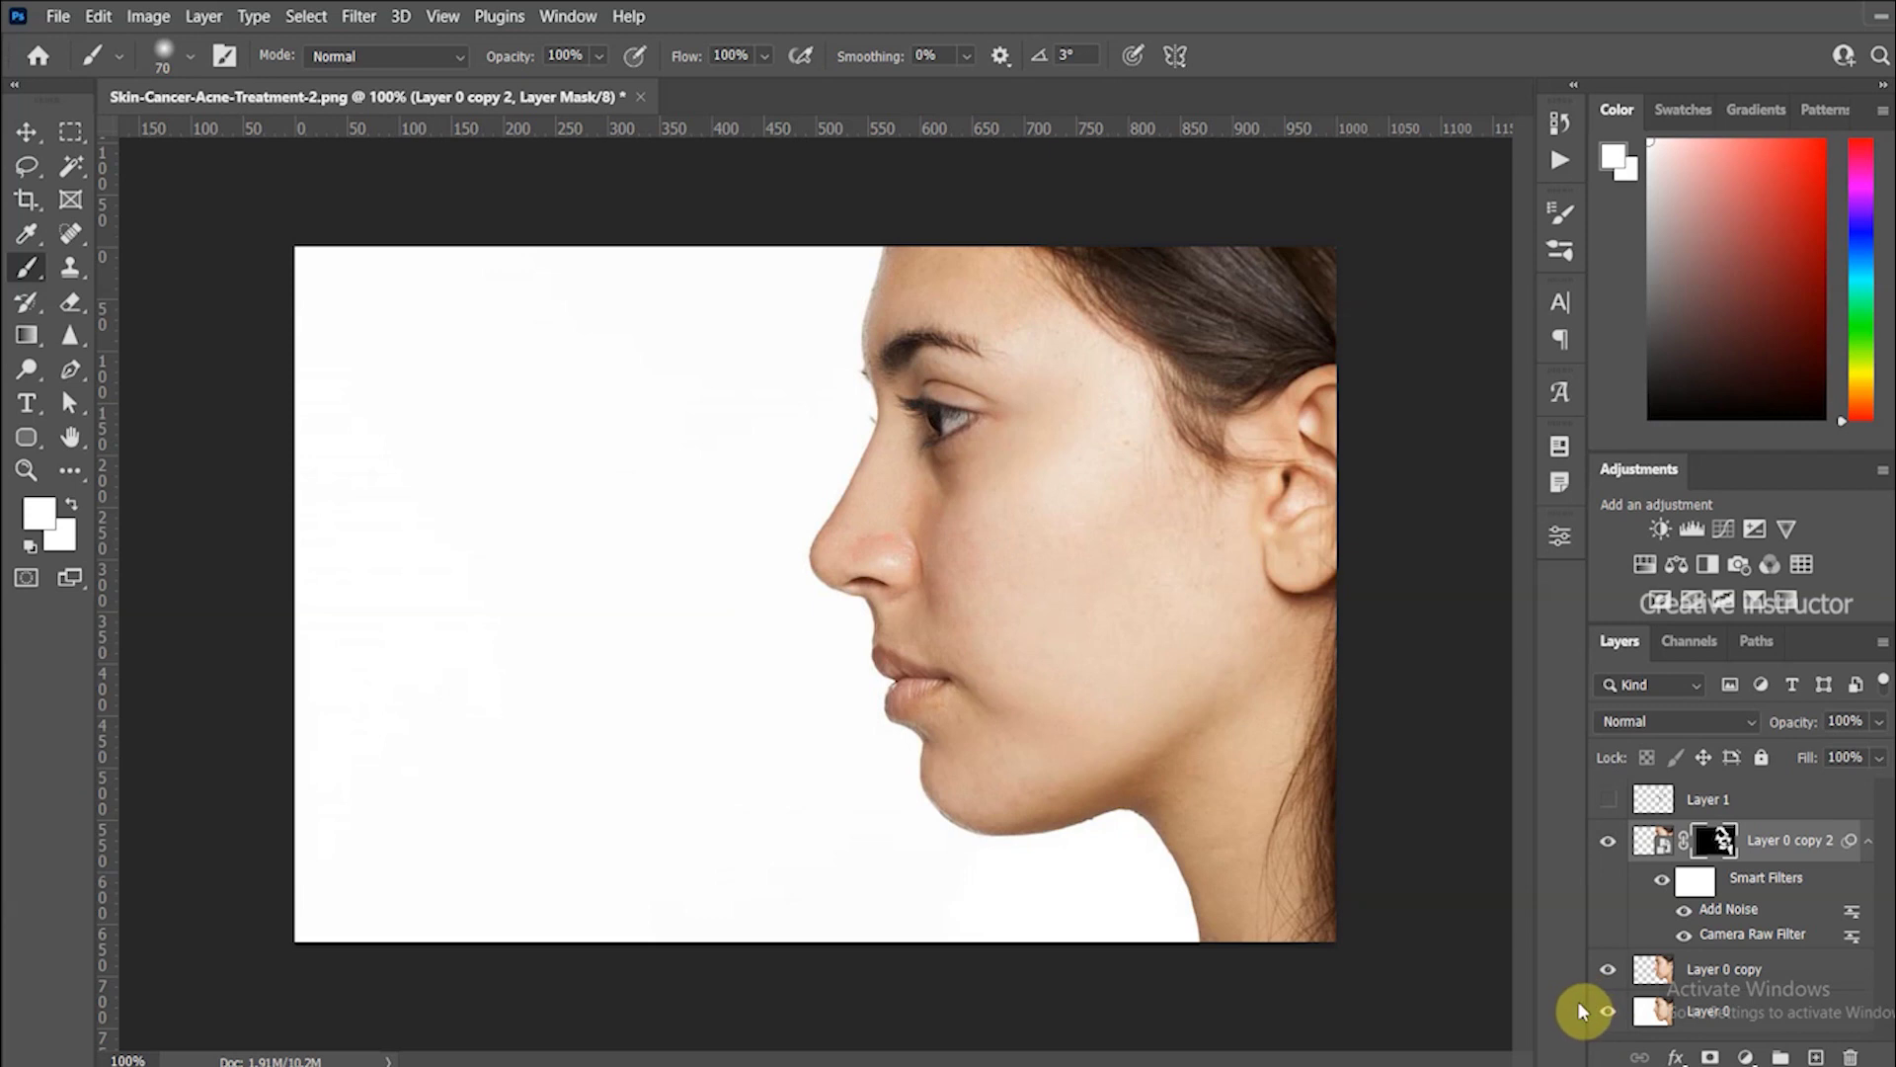
left_click(27, 131)
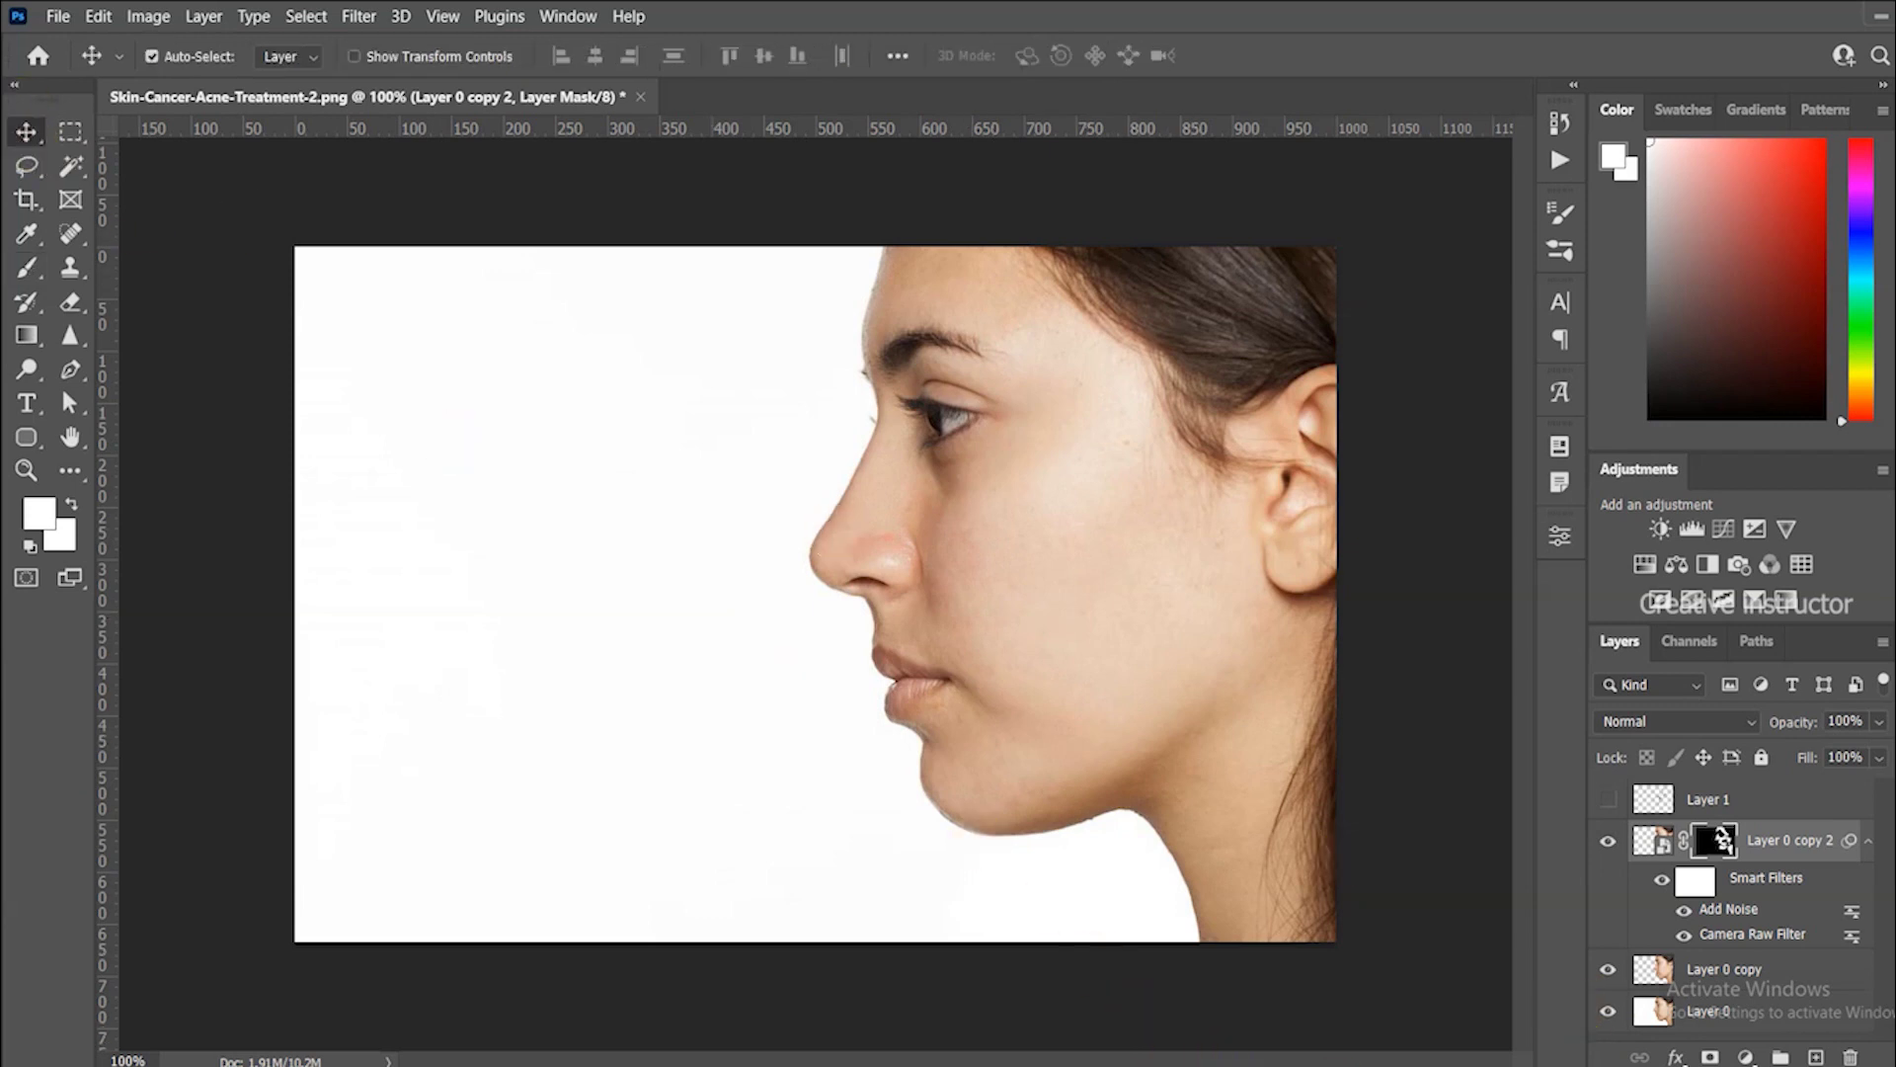